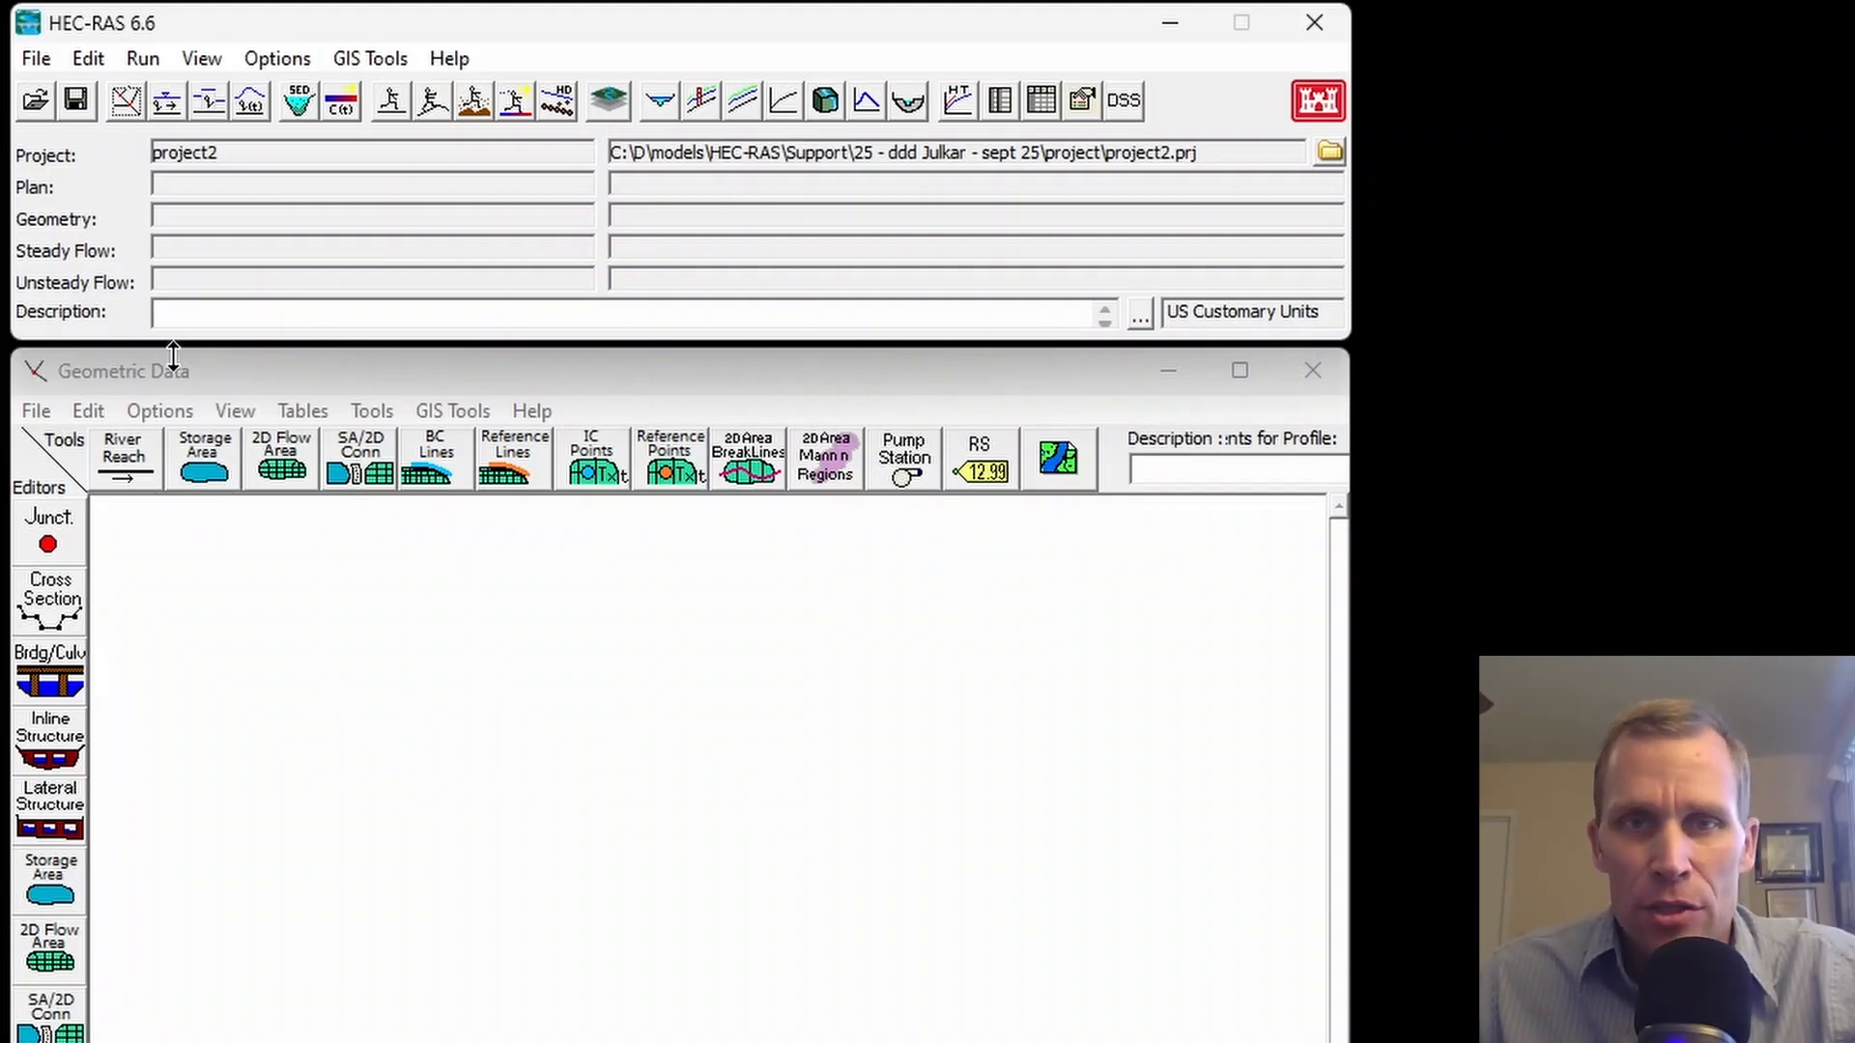
left_click(252, 368)
left_click(229, 22)
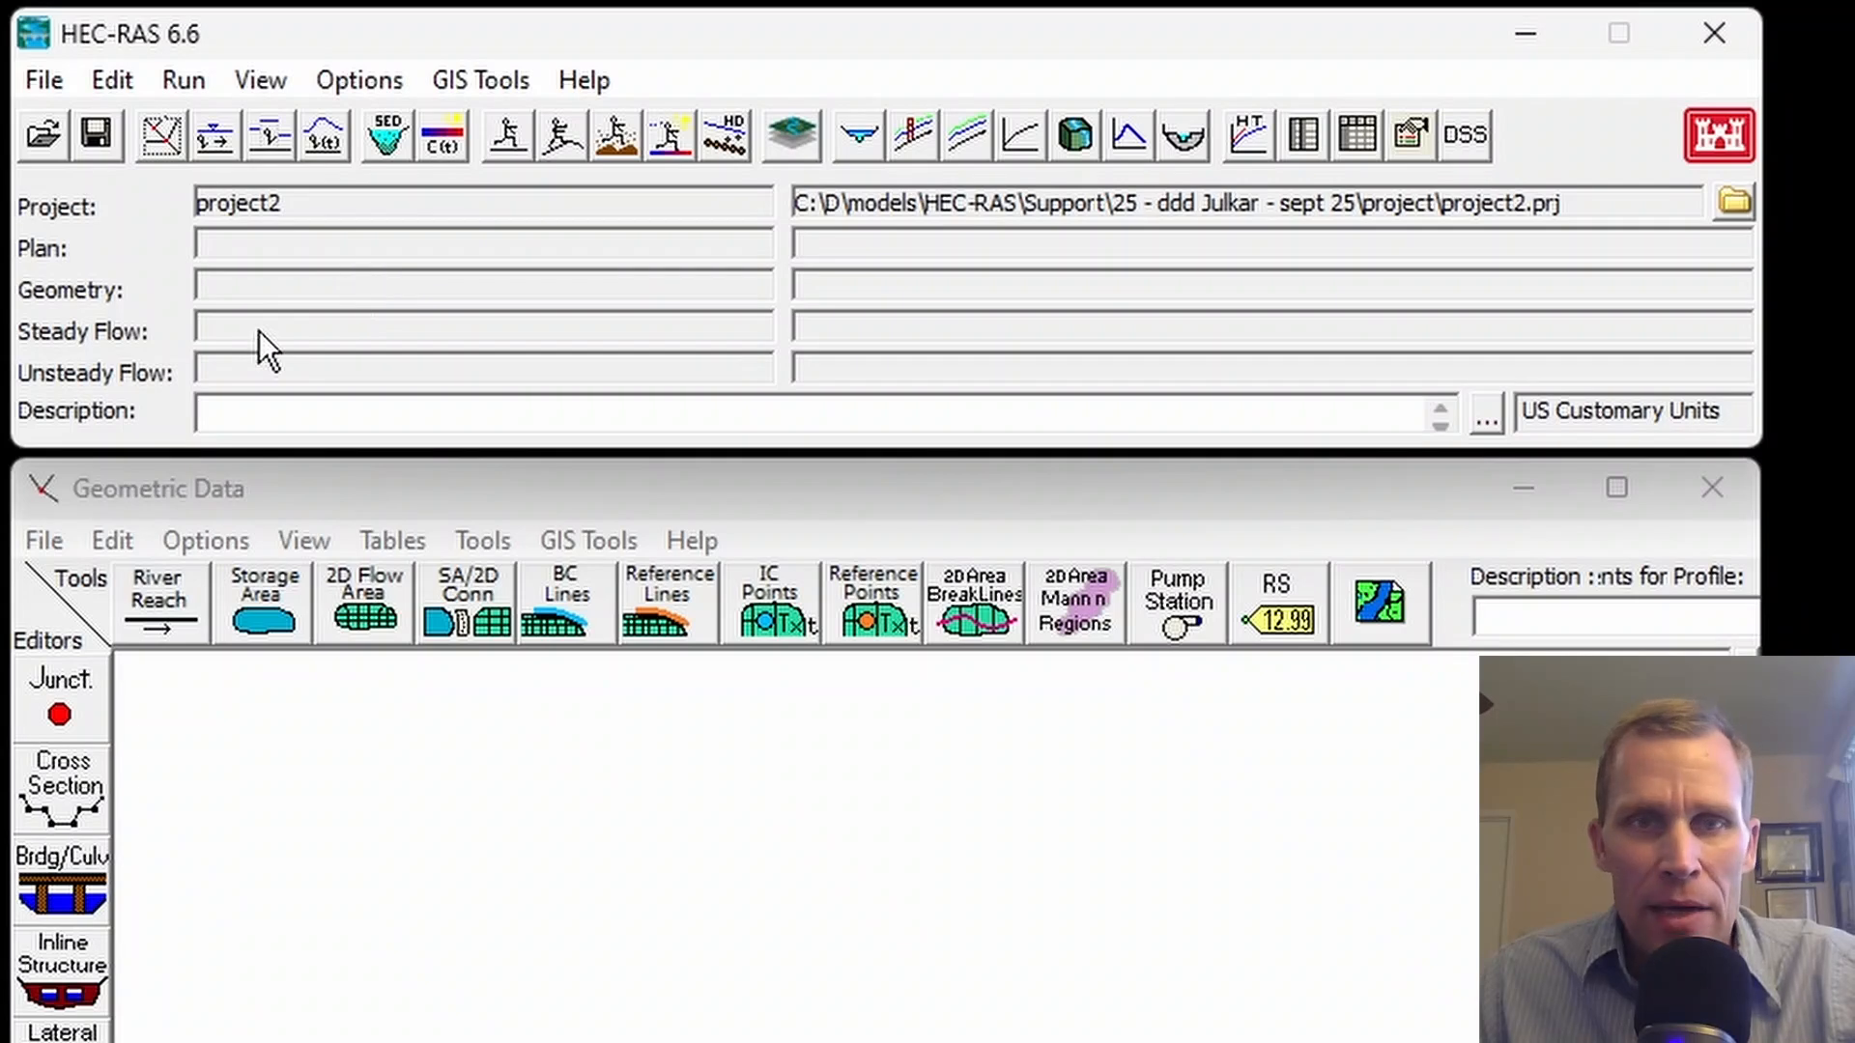
left_click(129, 82)
left_click(295, 28)
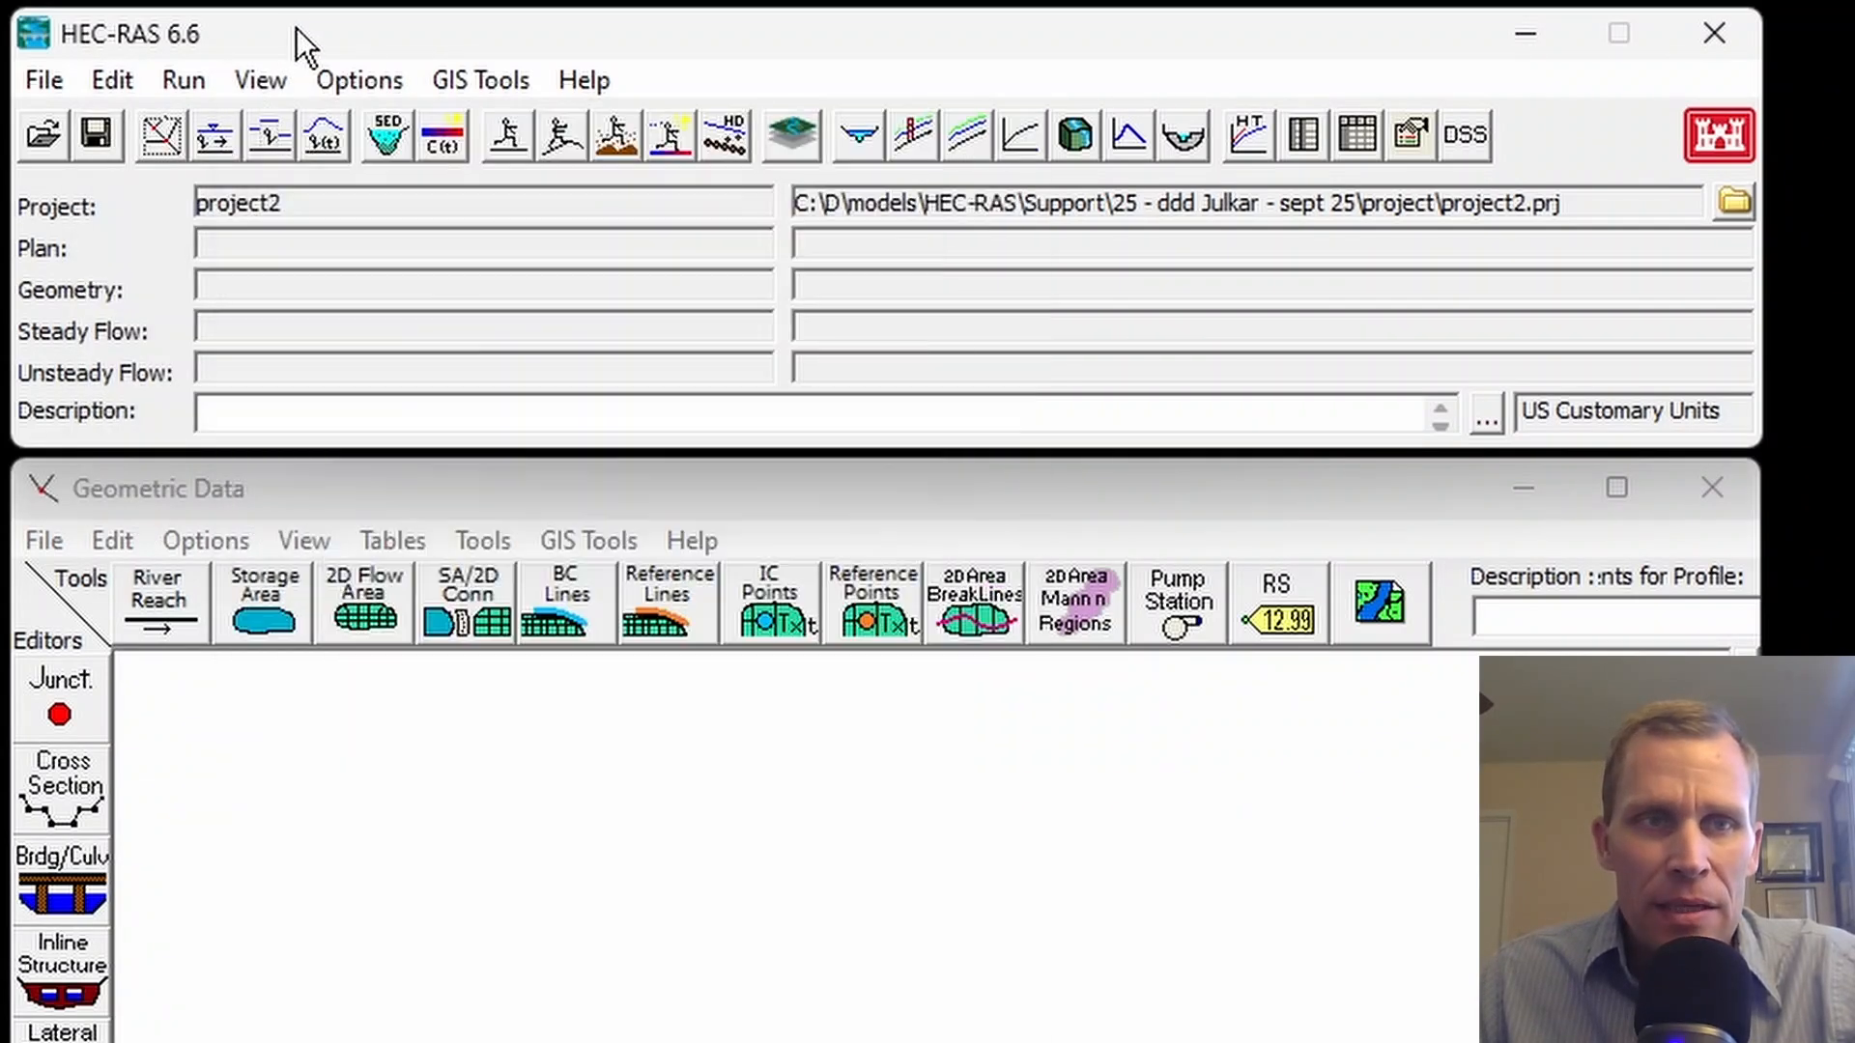
- Draw a river reach centerline of five points running downstream in the blank geometry schematic
left_click(361, 496)
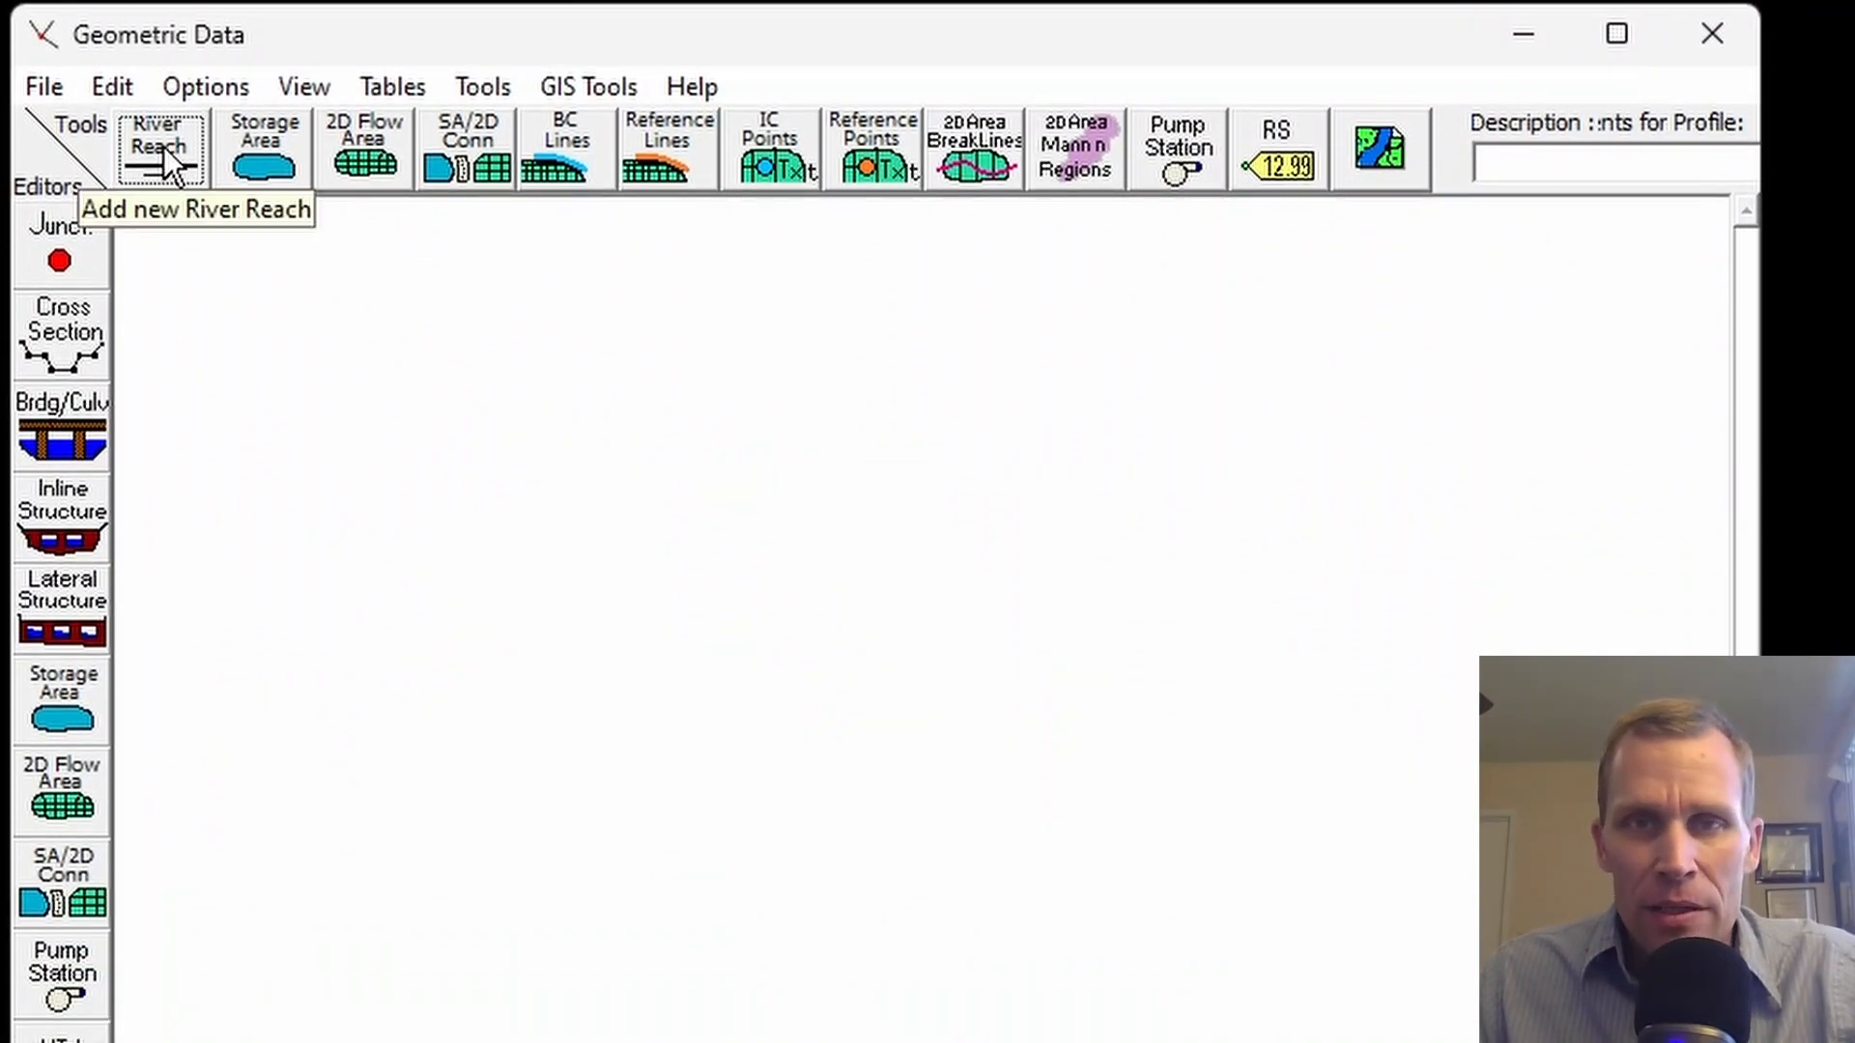
left_click(166, 152)
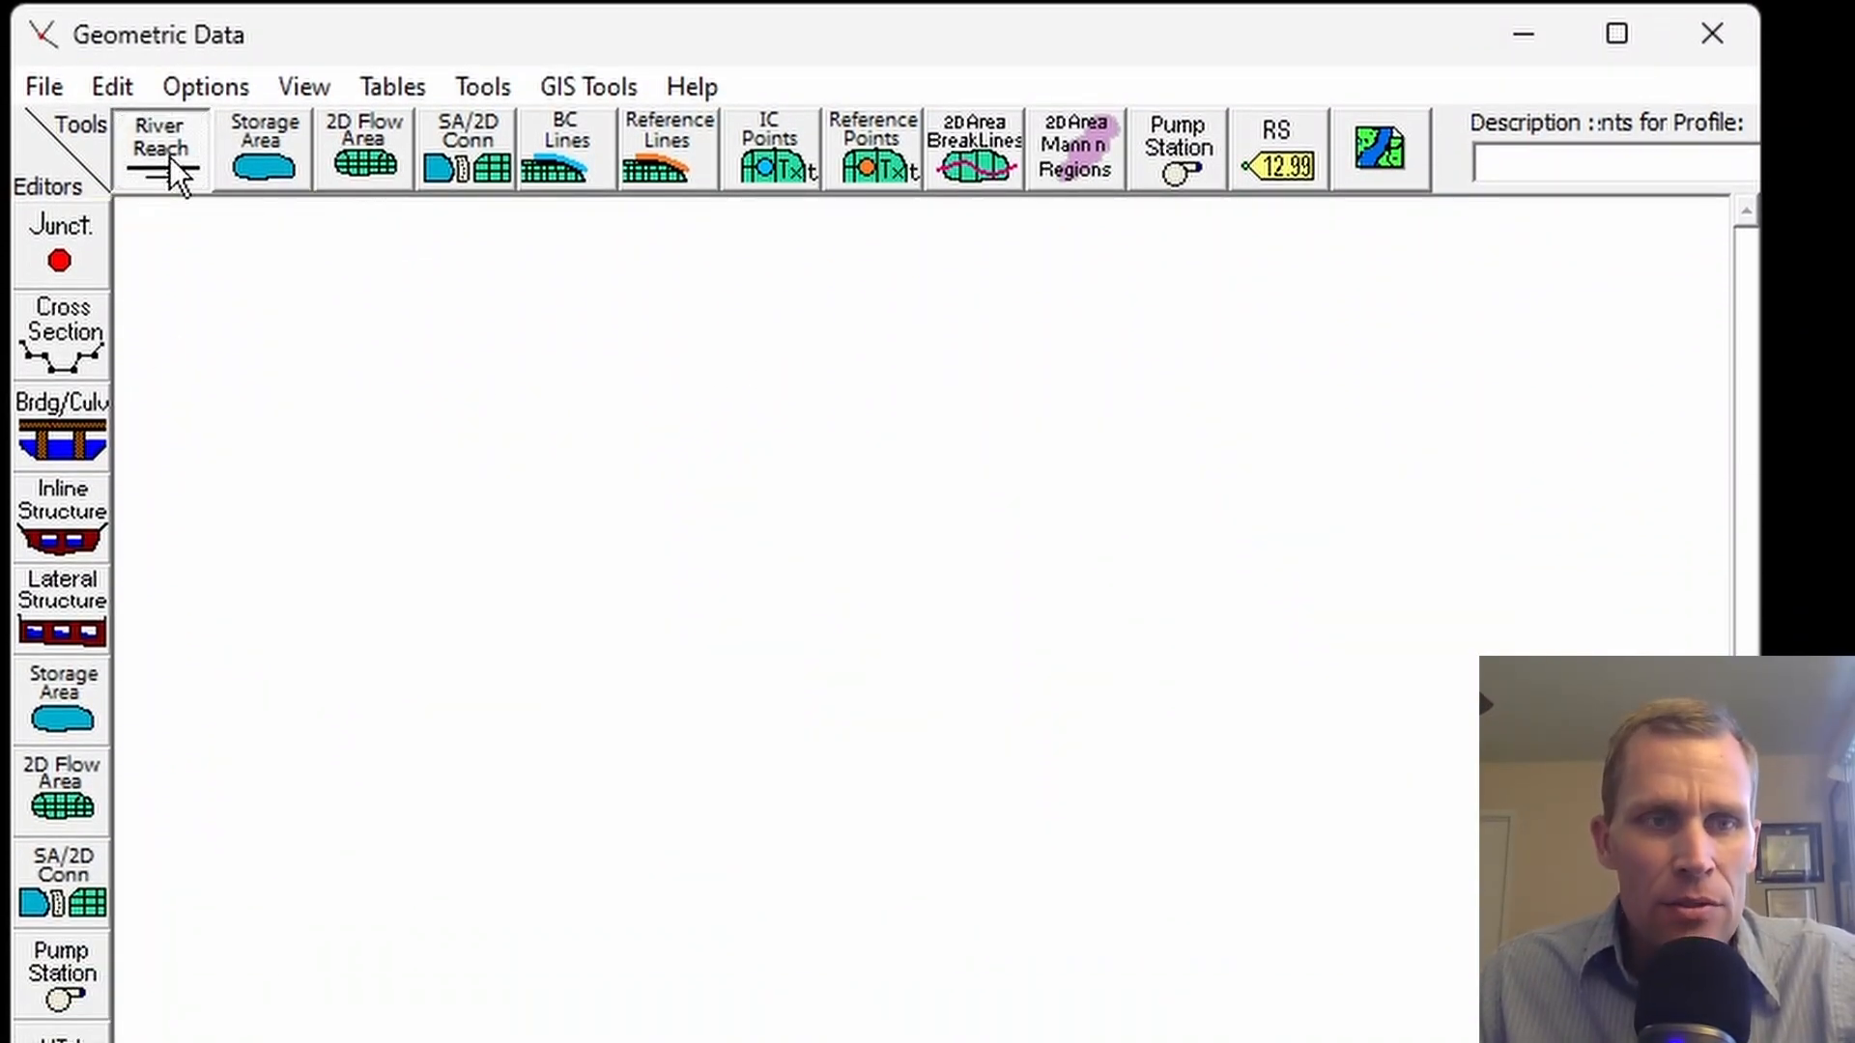
left_click(248, 274)
left_click(275, 343)
left_click(276, 415)
left_click(256, 492)
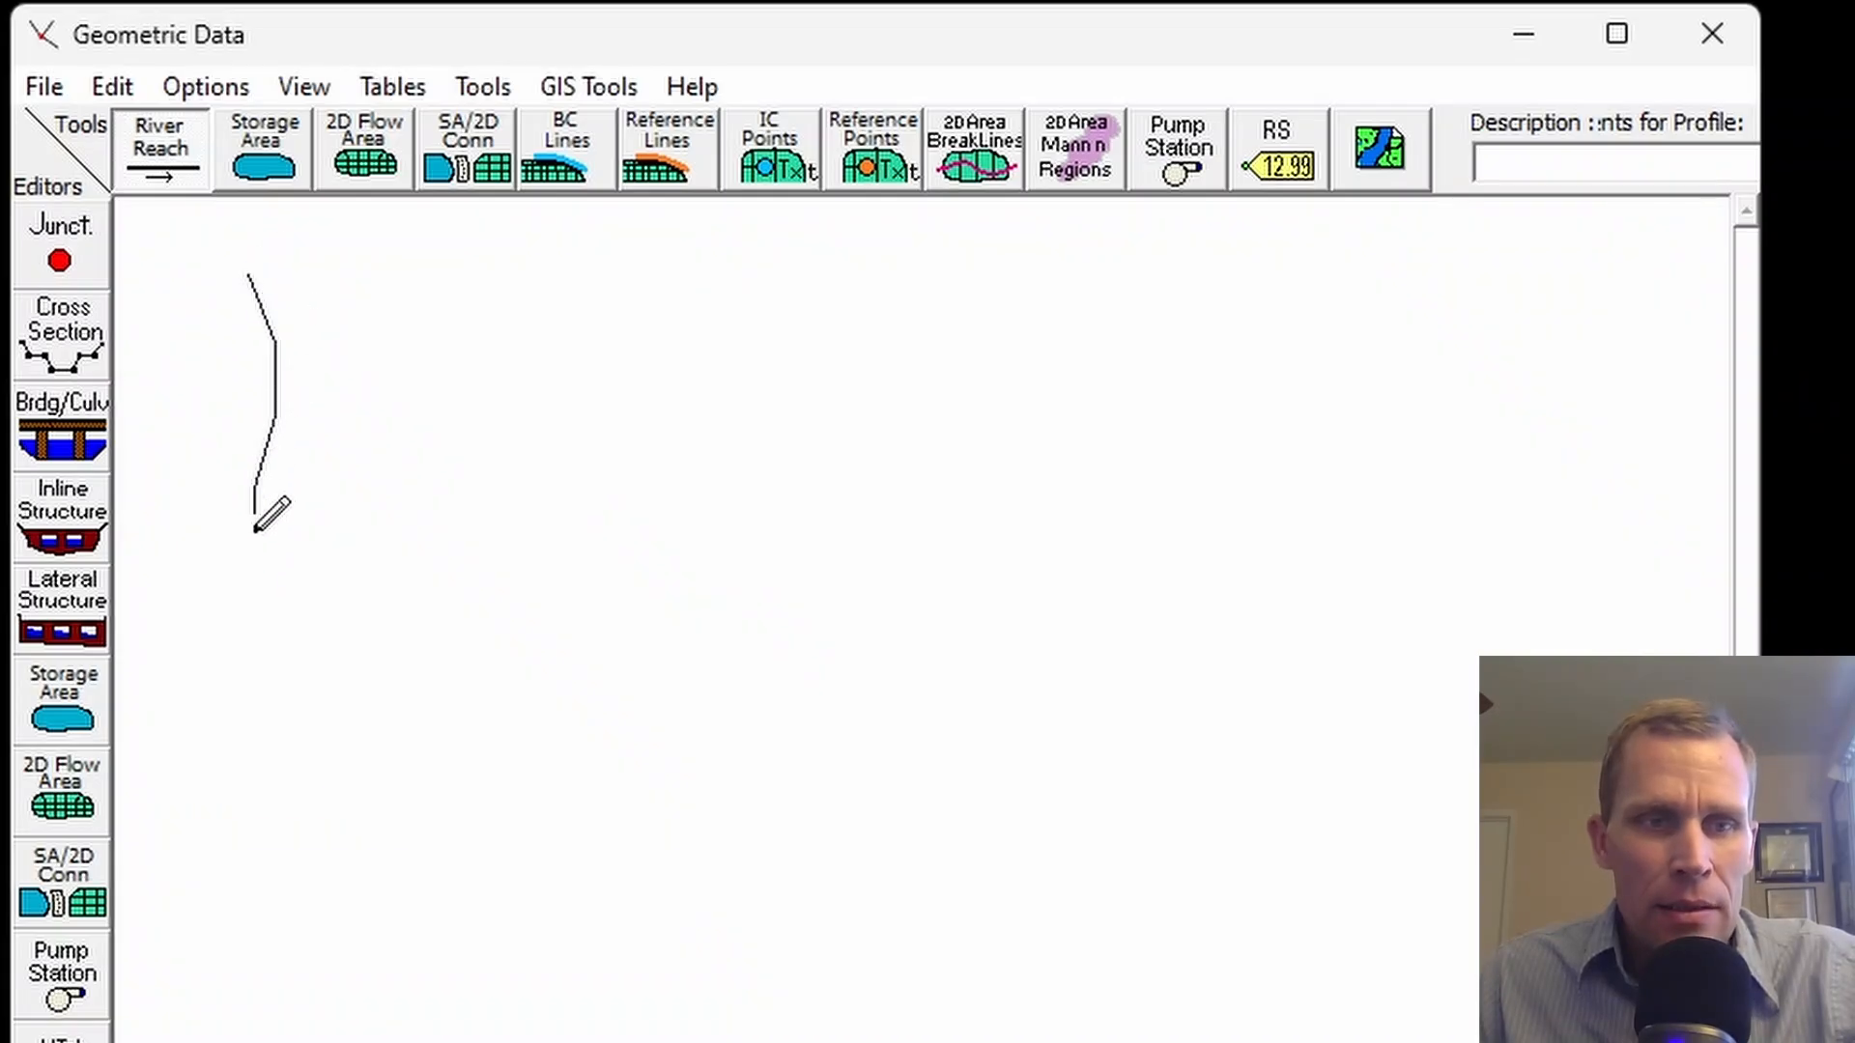
double_click(261, 580)
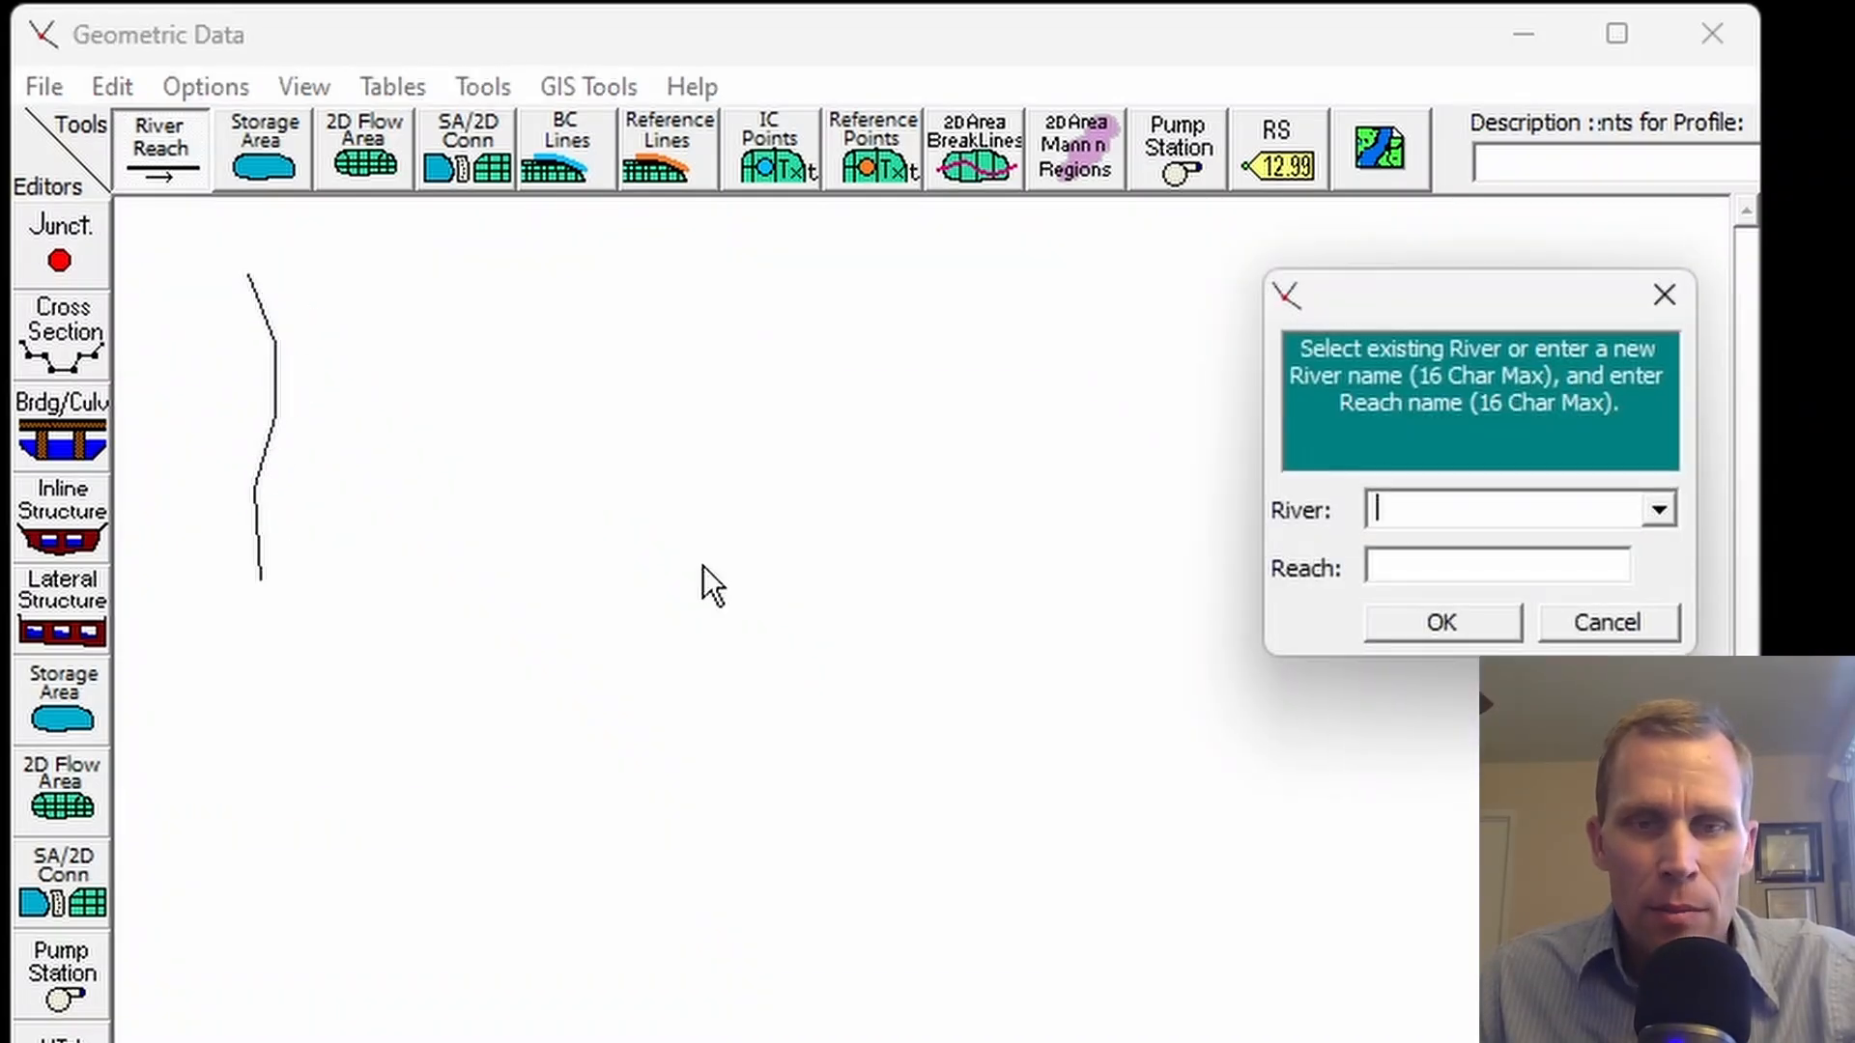
- Assign the new centerline the river name RiverA and the reach name Reach1
left_click_drag(1384, 309, 599, 242)
type("RiverA")
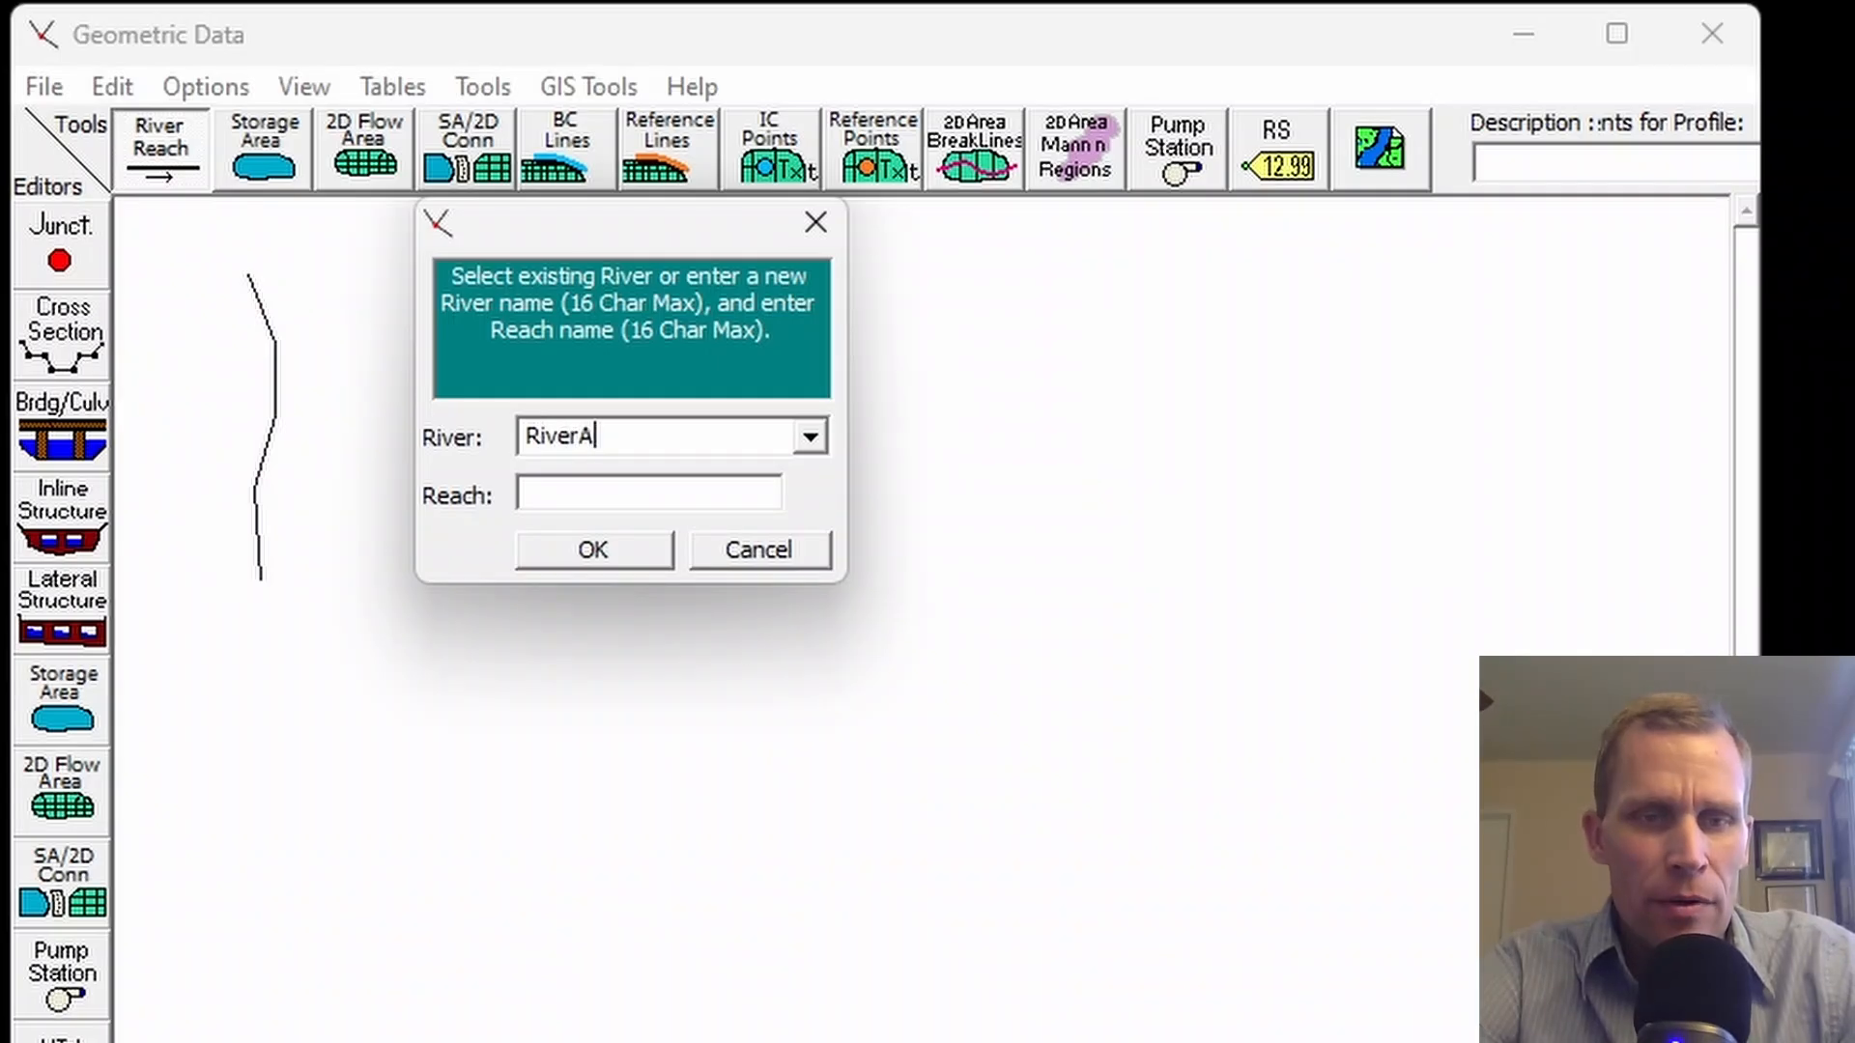
key("Tab")
type("Reach1")
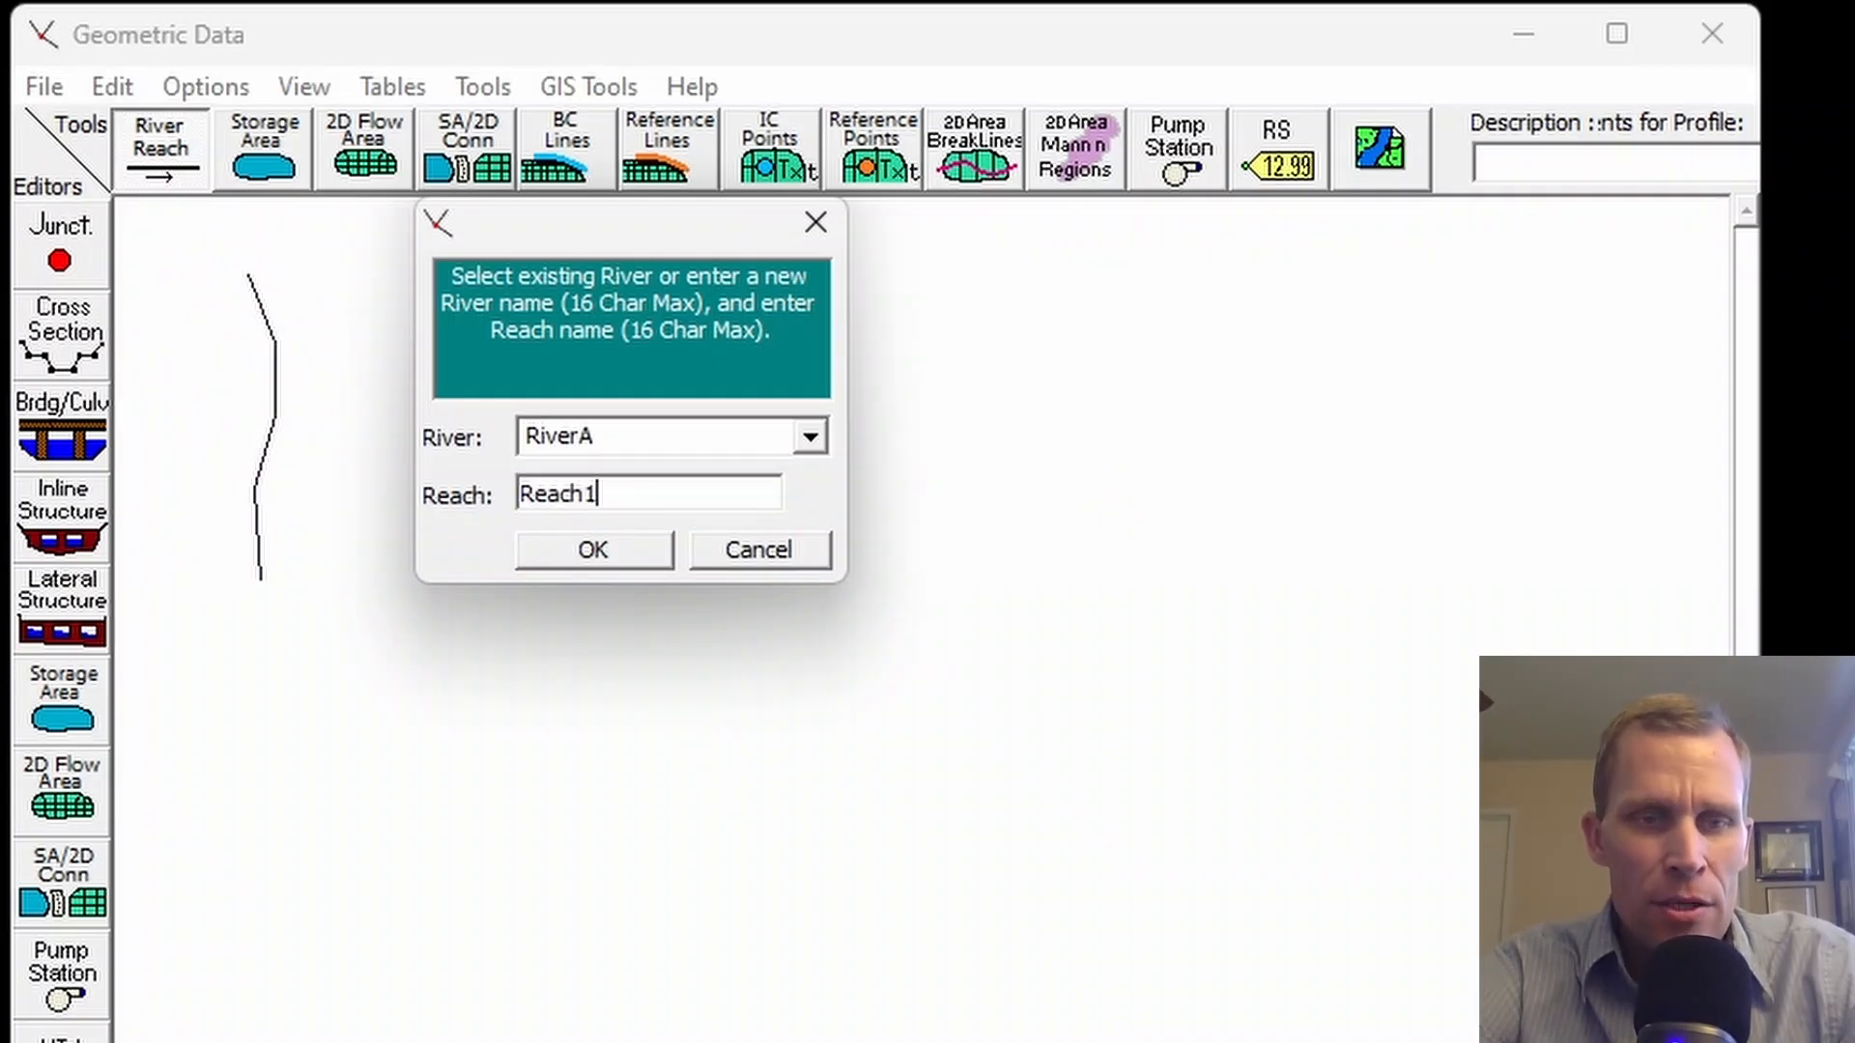
left_click(554, 539)
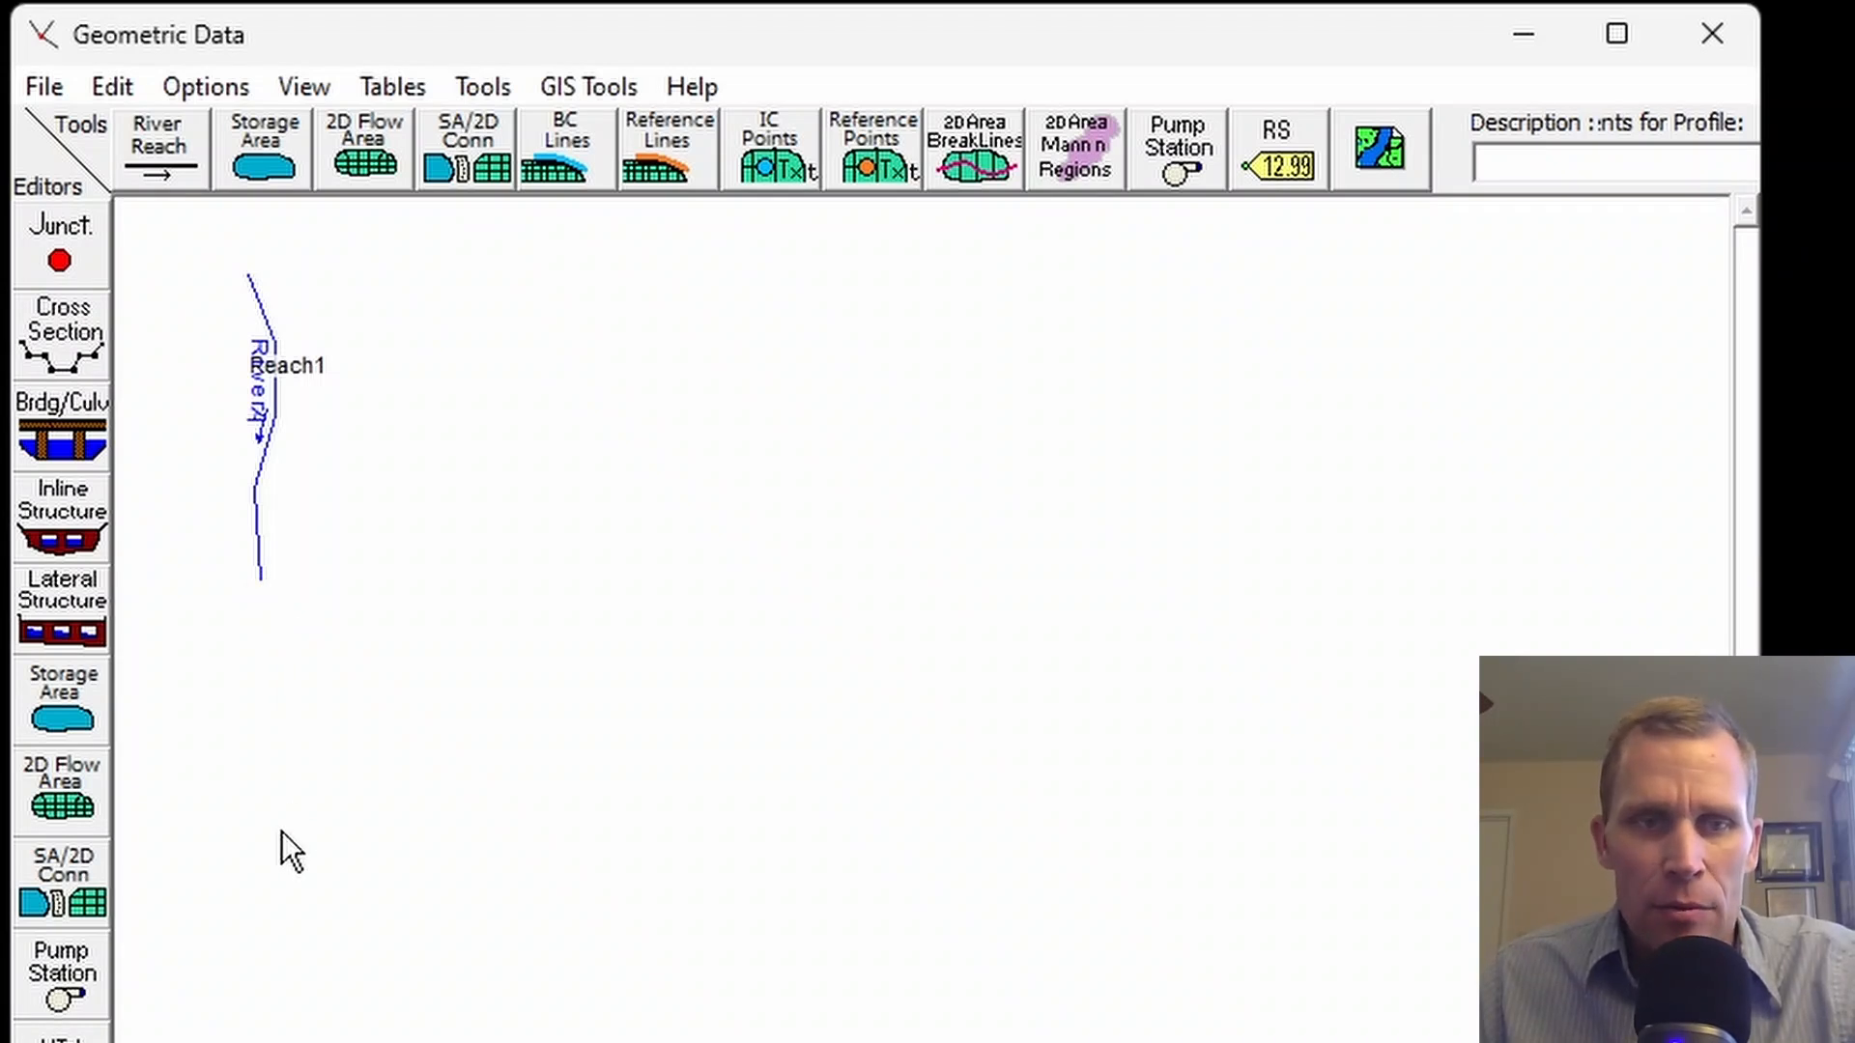
left_click(164, 142)
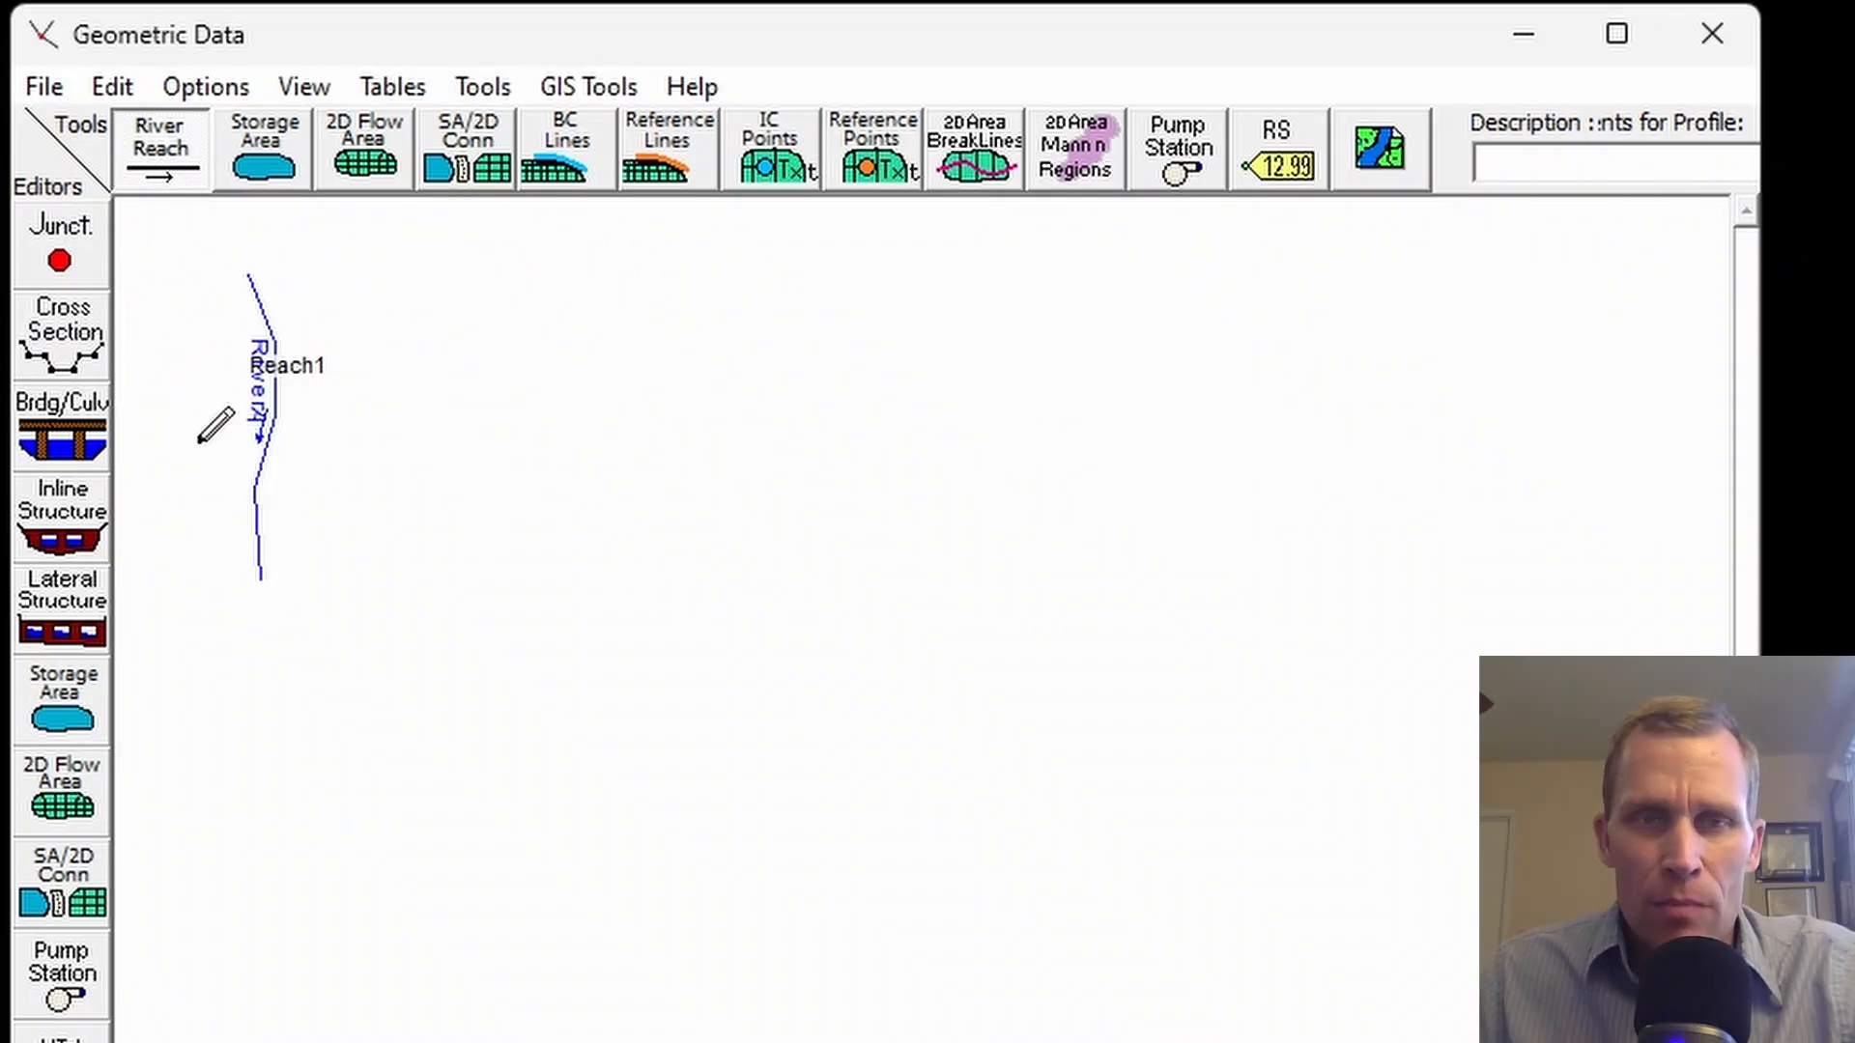
scroll(251, 600, "up", 3)
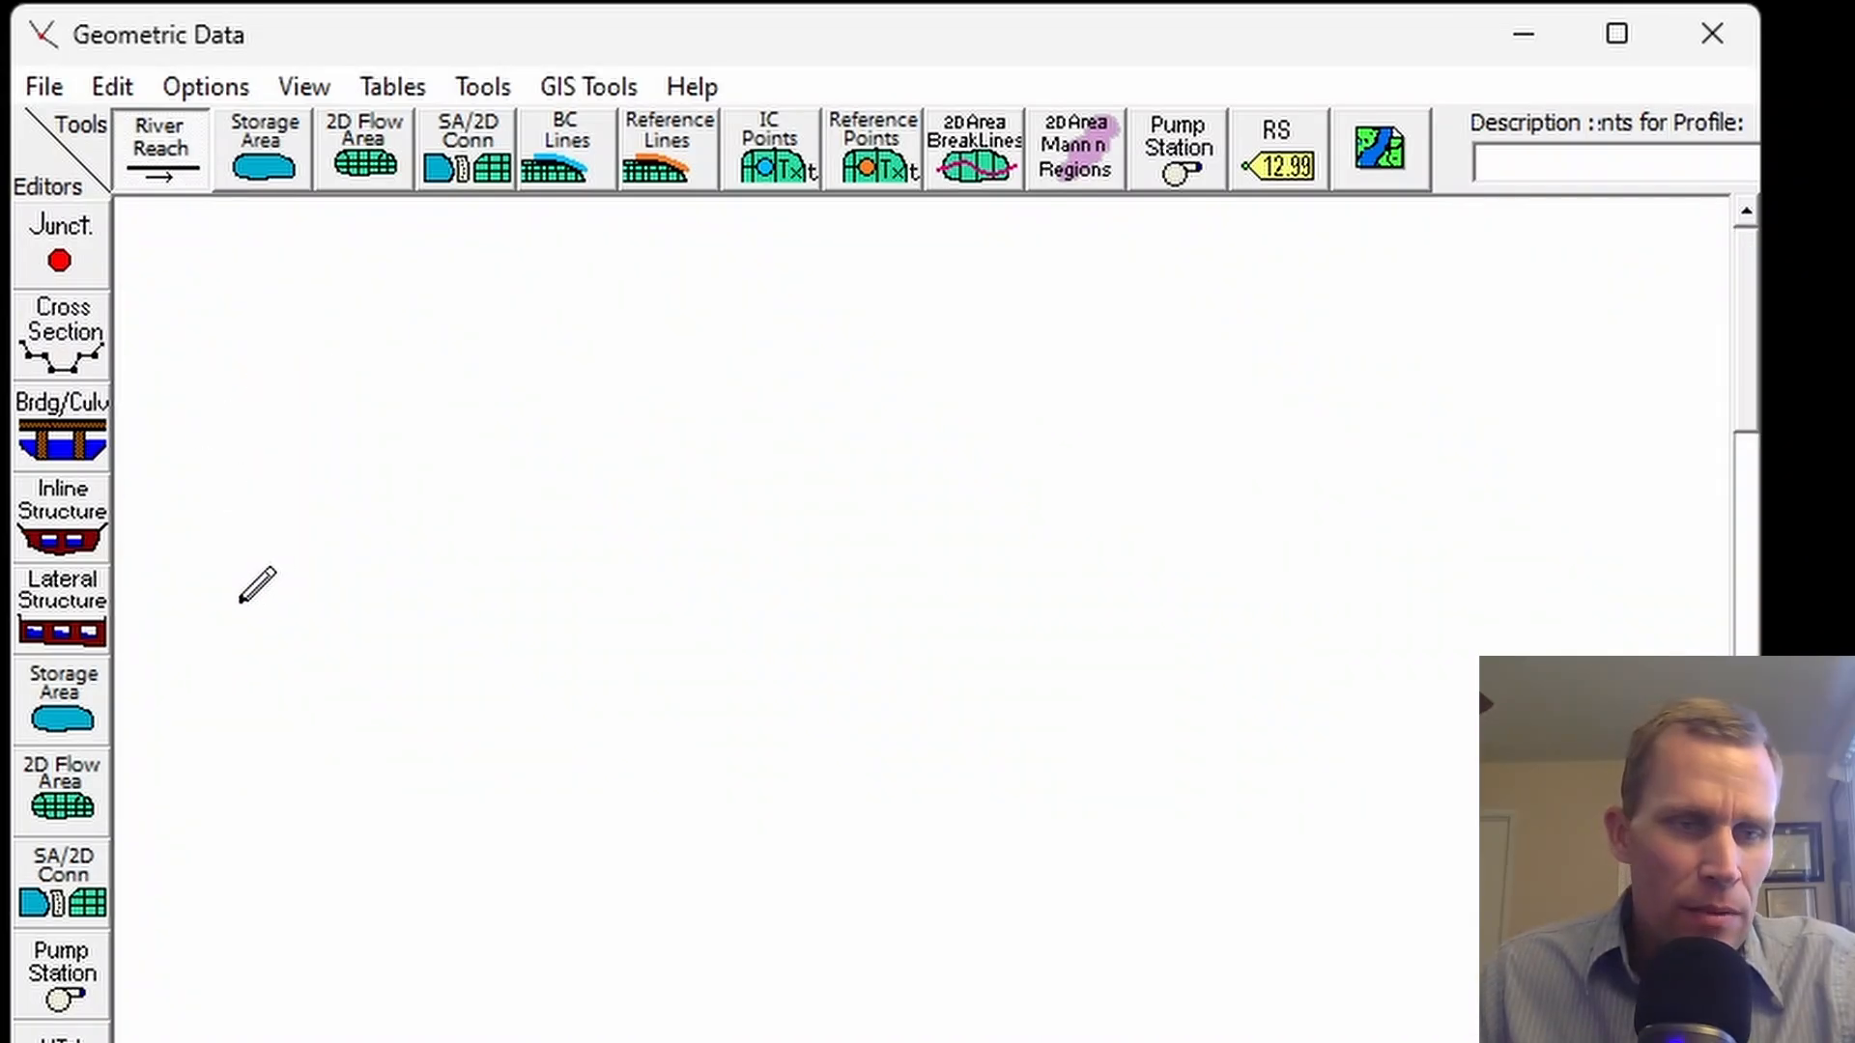
scroll(247, 595, "down", 3)
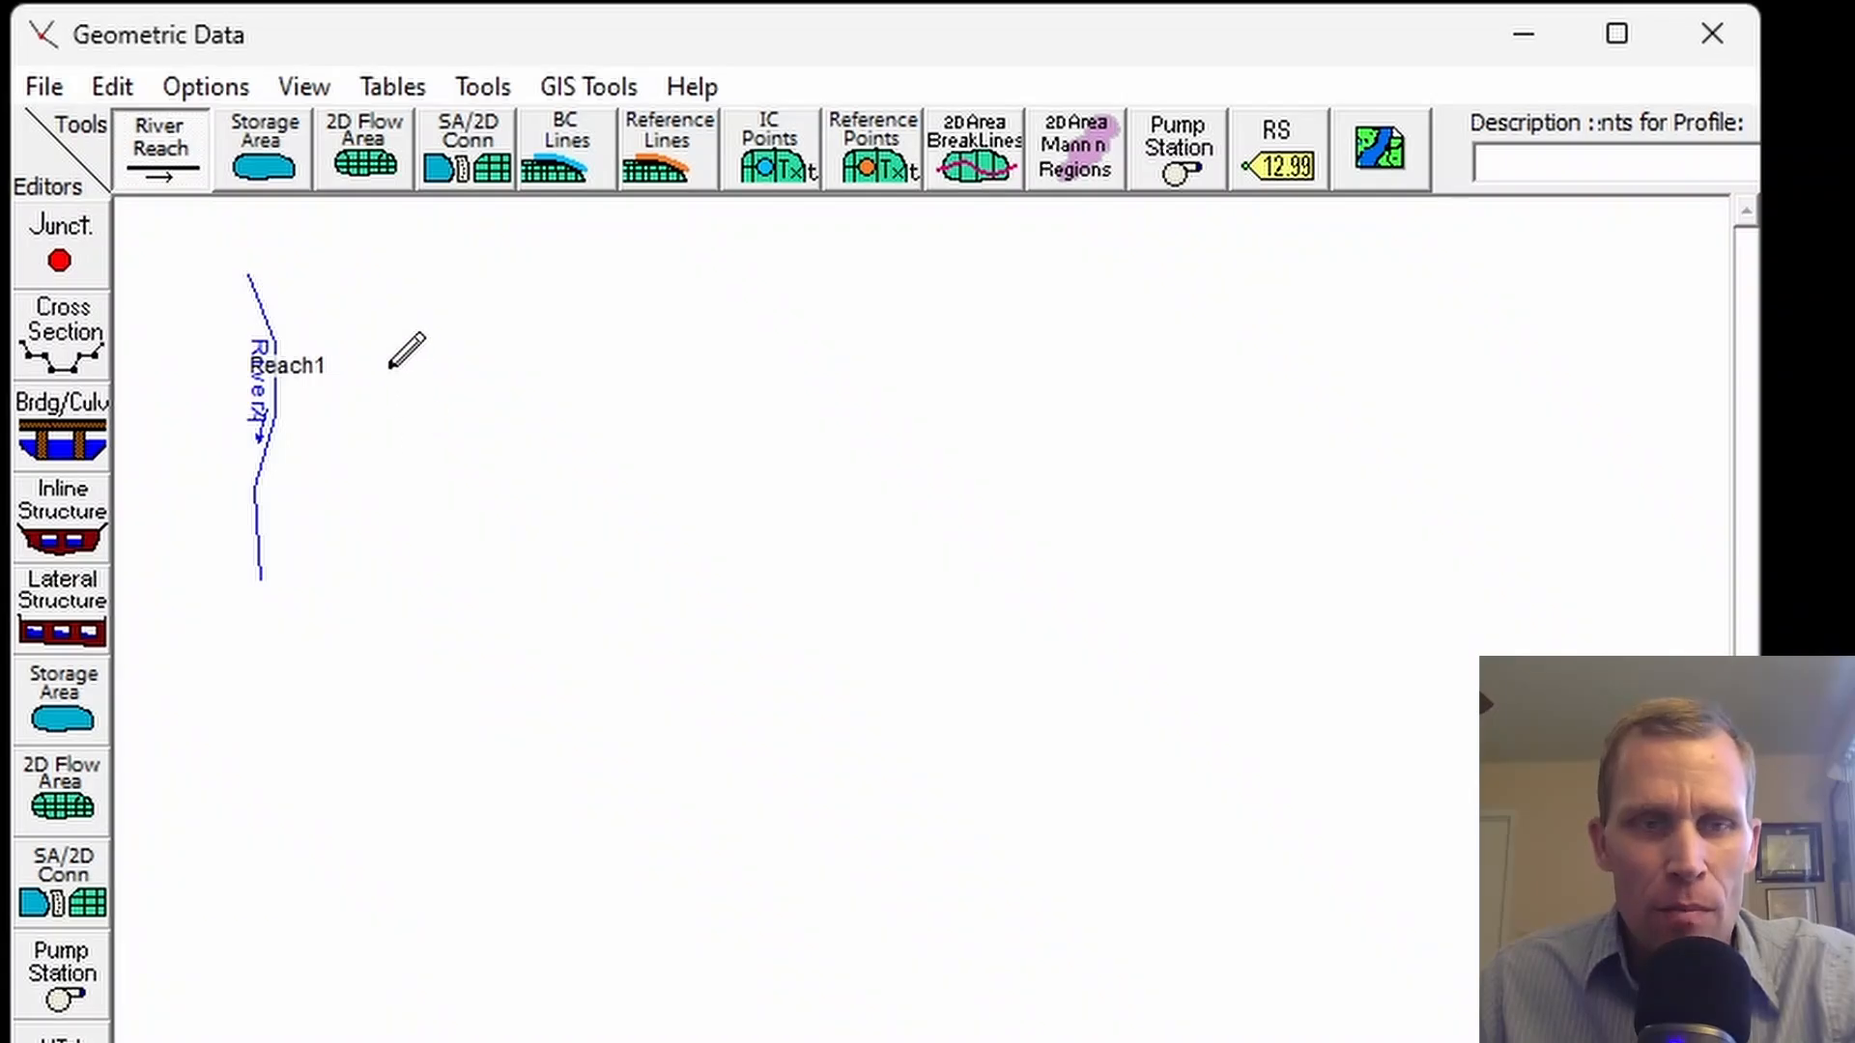
- Set the left and bottom schematic plot extents to -1
left_click(327, 89)
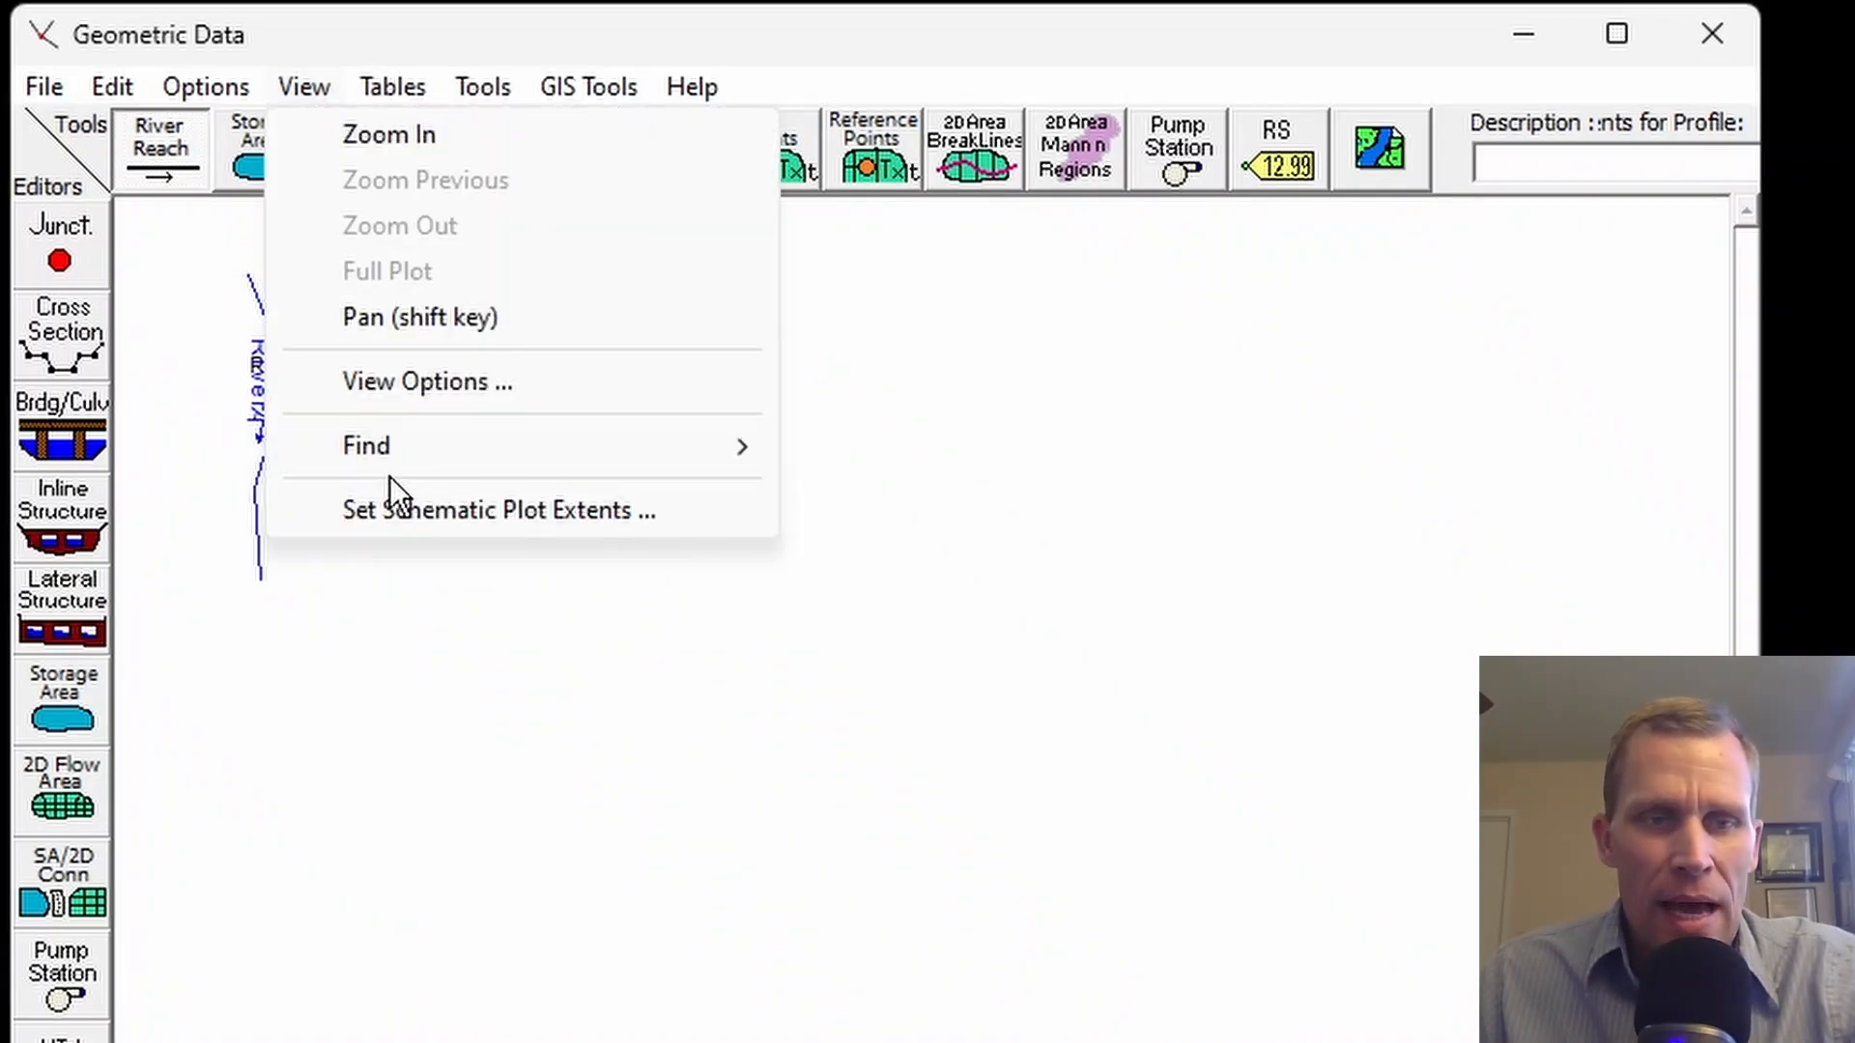
left_click(381, 513)
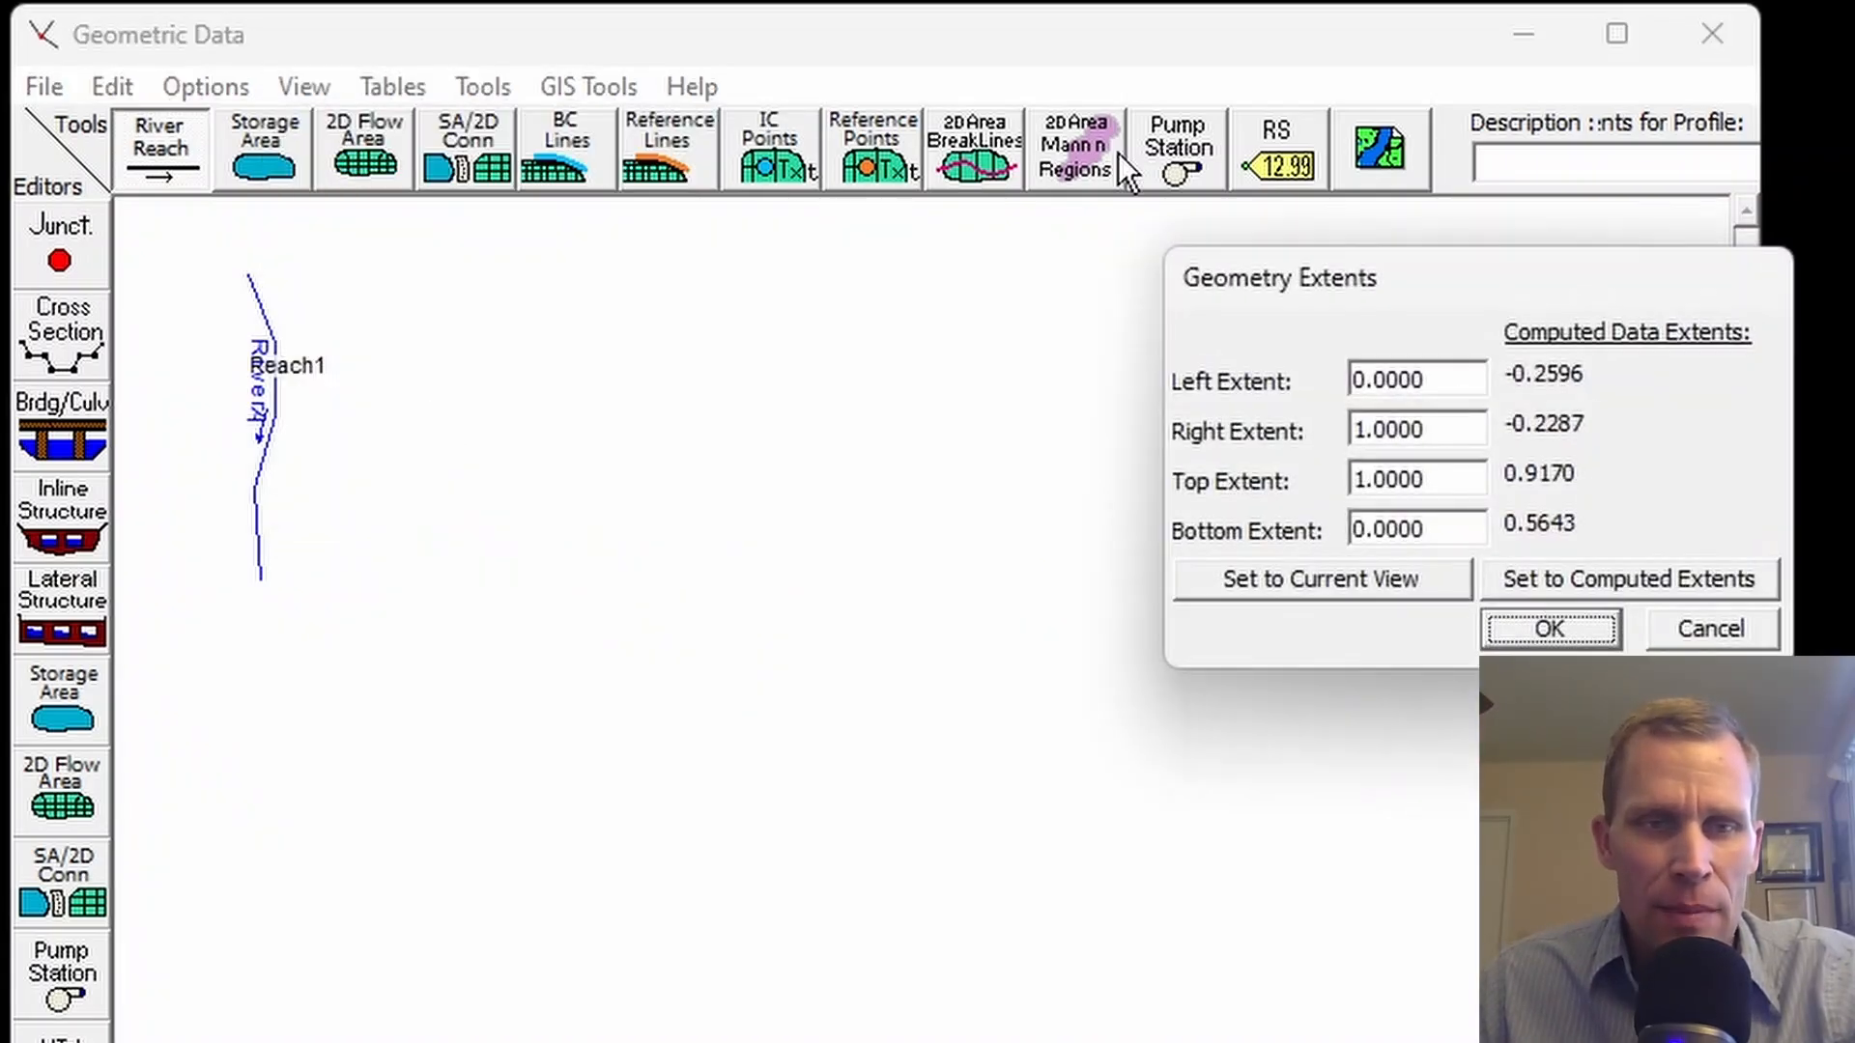
left_click_drag(1296, 282, 498, 251)
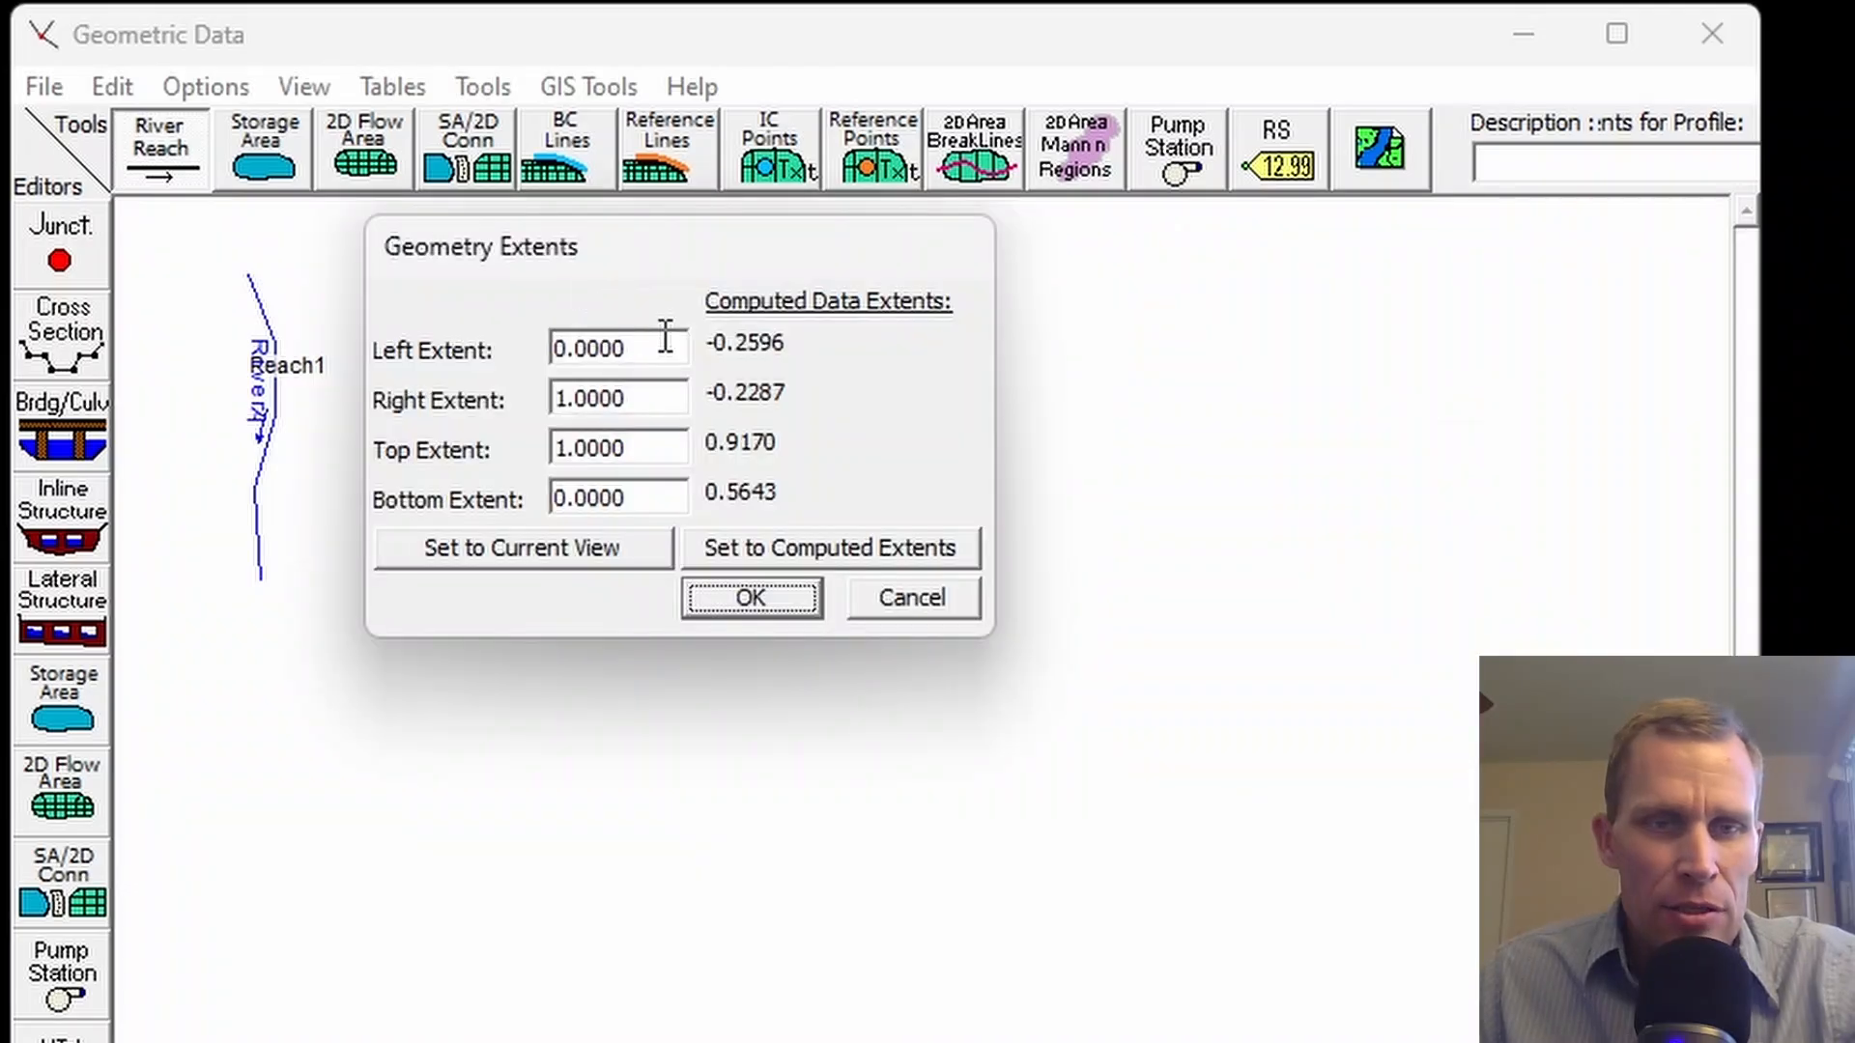
left_click_drag(663, 348, 338, 340)
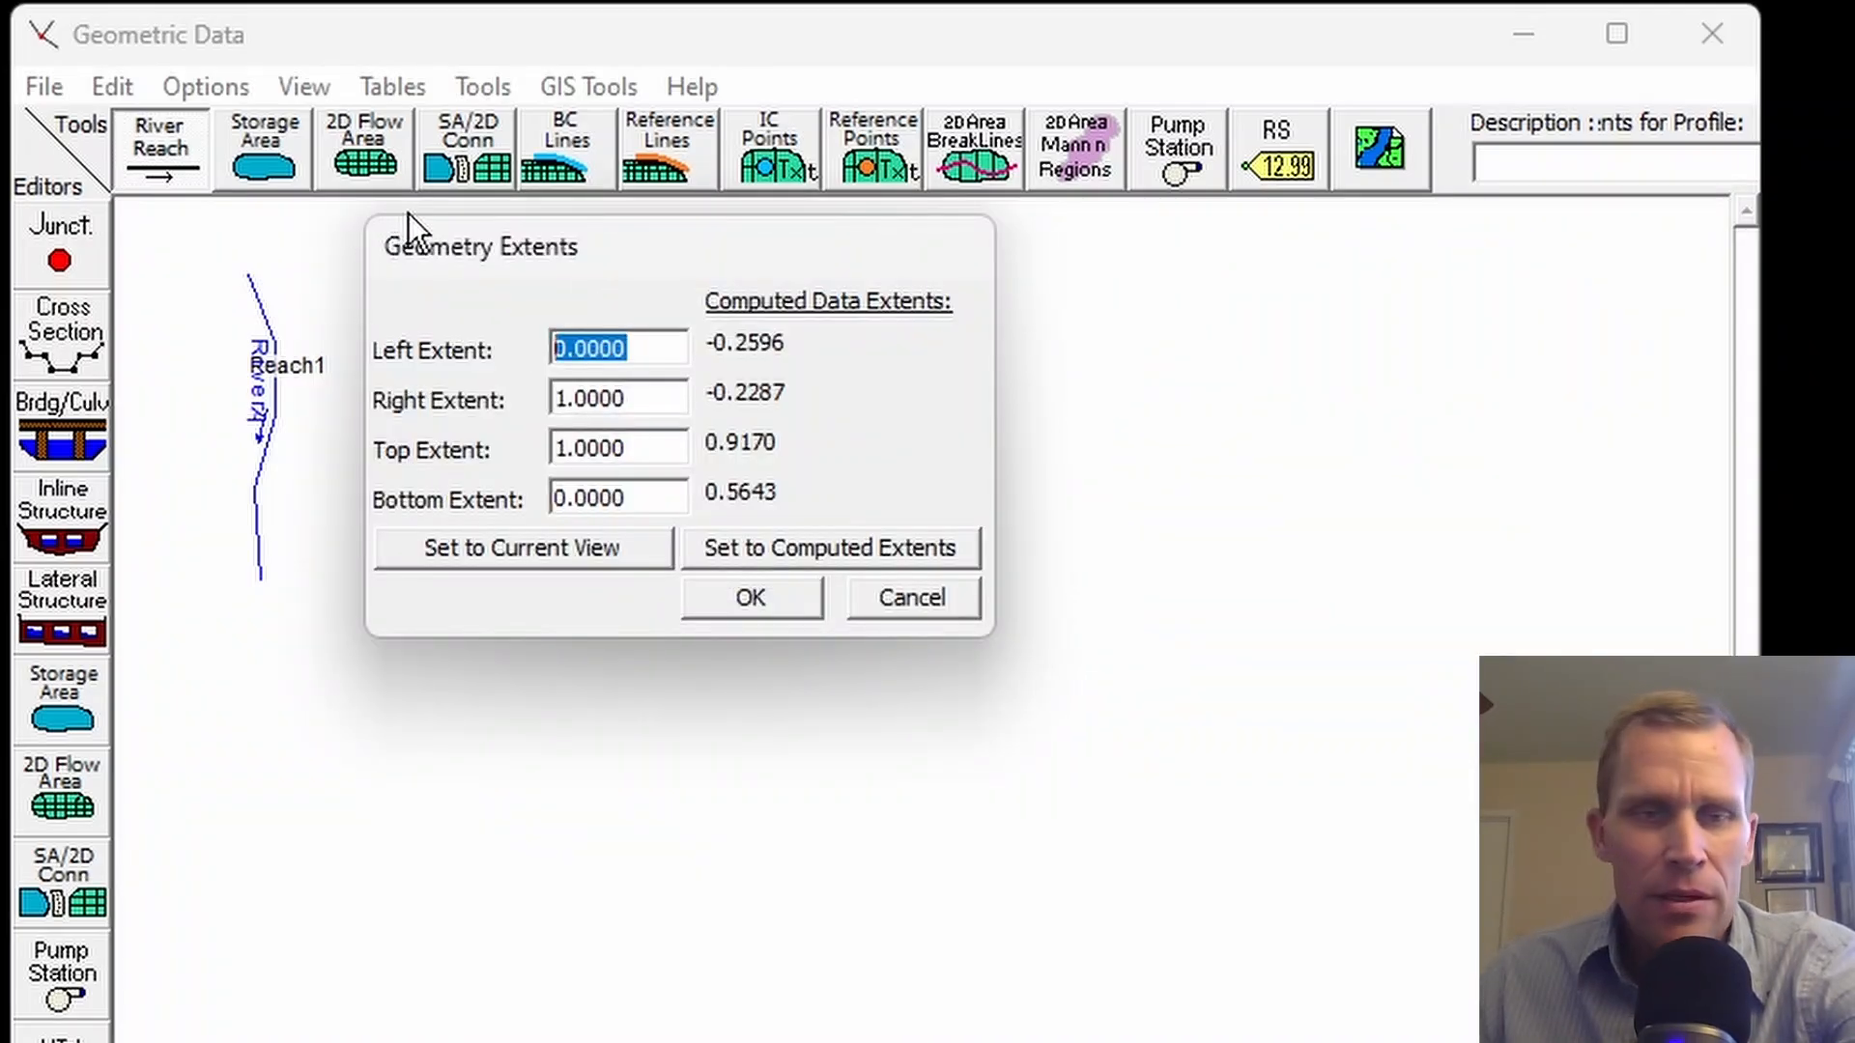
type("-1")
left_click_drag(667, 491, 443, 496)
type("-1")
- Set the right and top schematic plot extents to 2 and apply the extents
double_click(642, 397)
type("2")
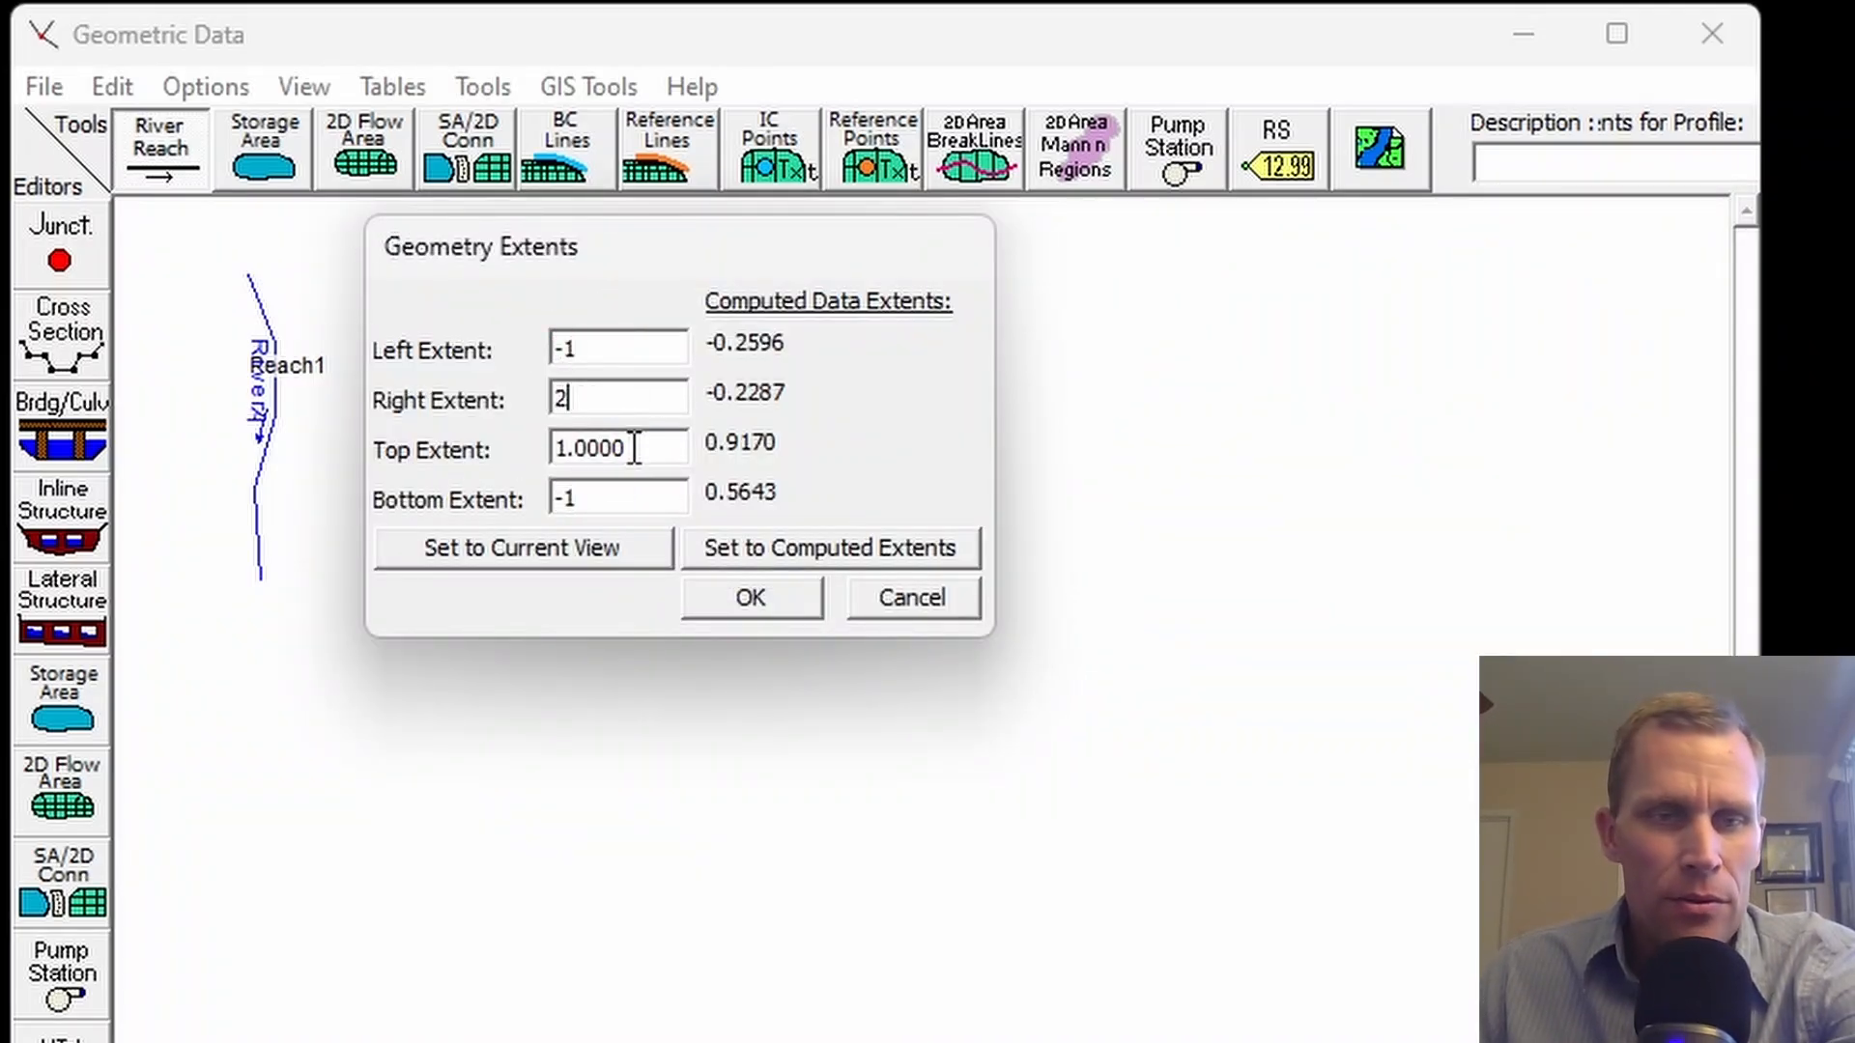
left_click_drag(636, 447, 516, 449)
type("2")
left_click(732, 594)
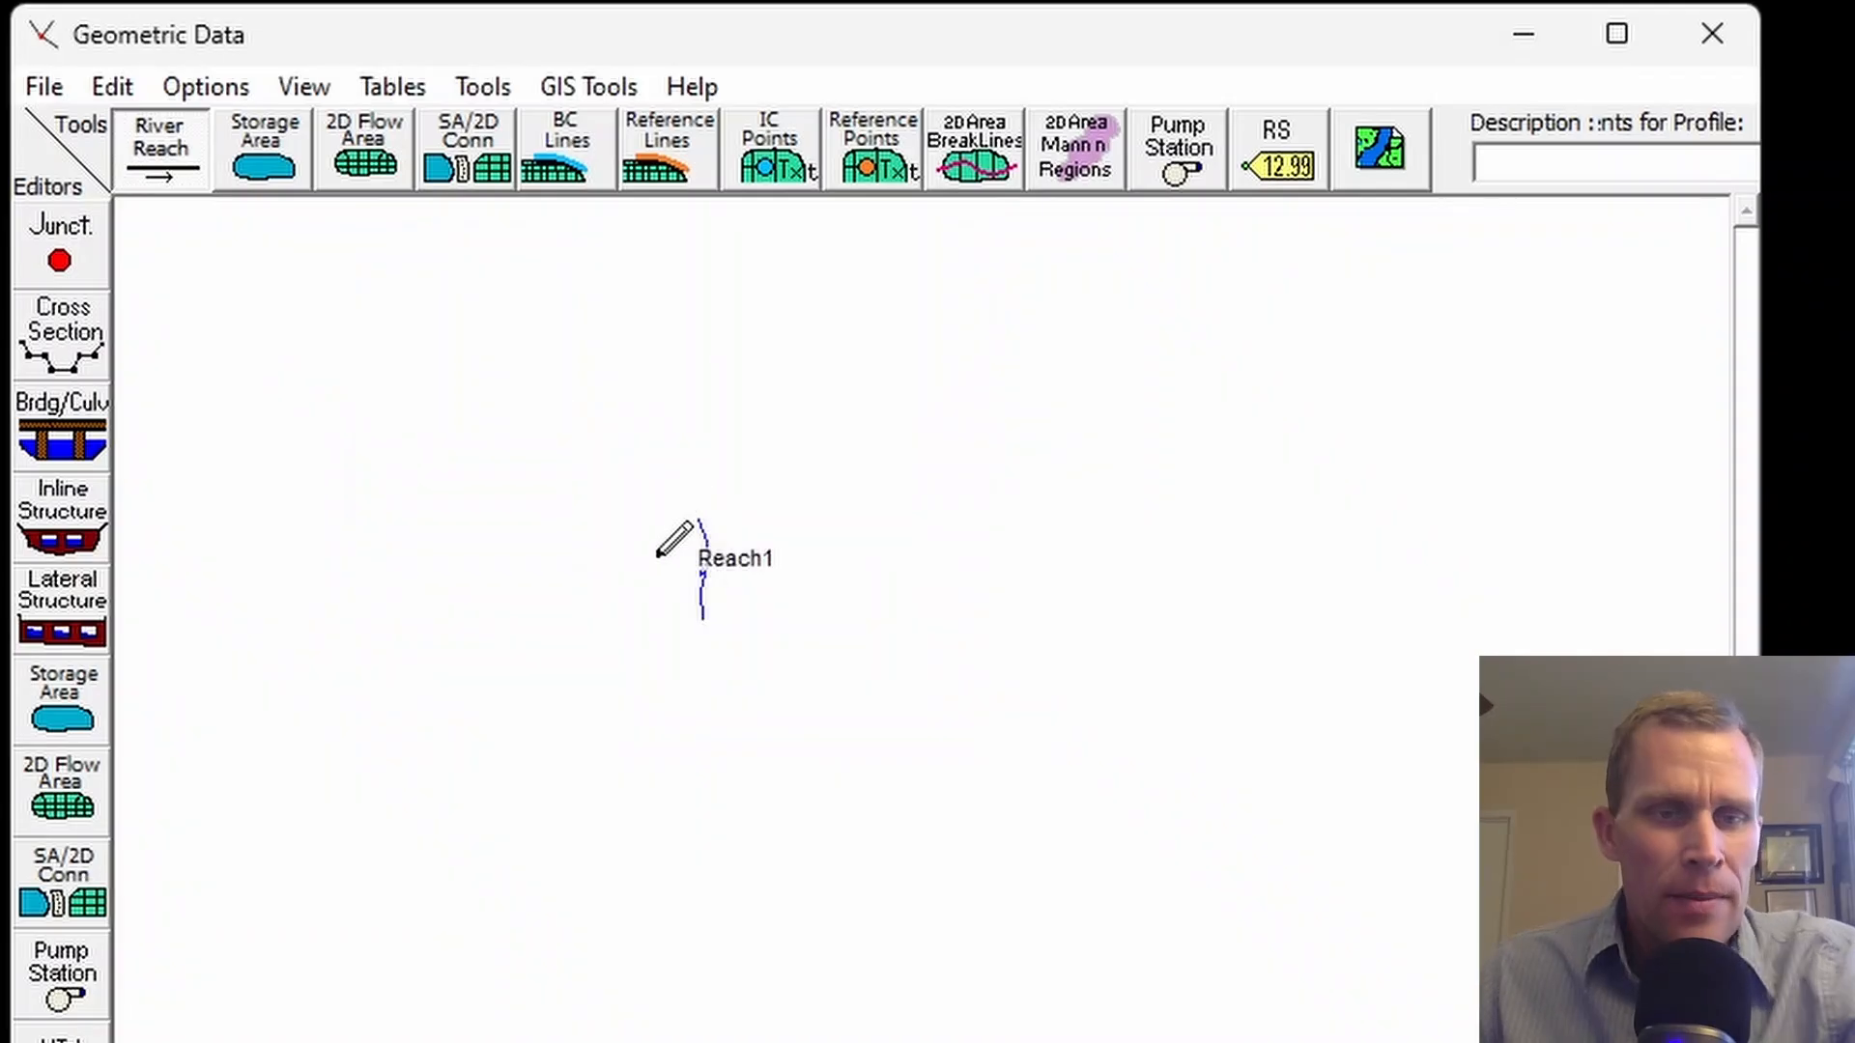
- Start a second river reach at the downstream end of Reach1 and place its first points downstream
scroll(553, 780, "up", 1)
left_click_drag(841, 828, 780, 438)
left_click_drag(721, 675, 728, 568)
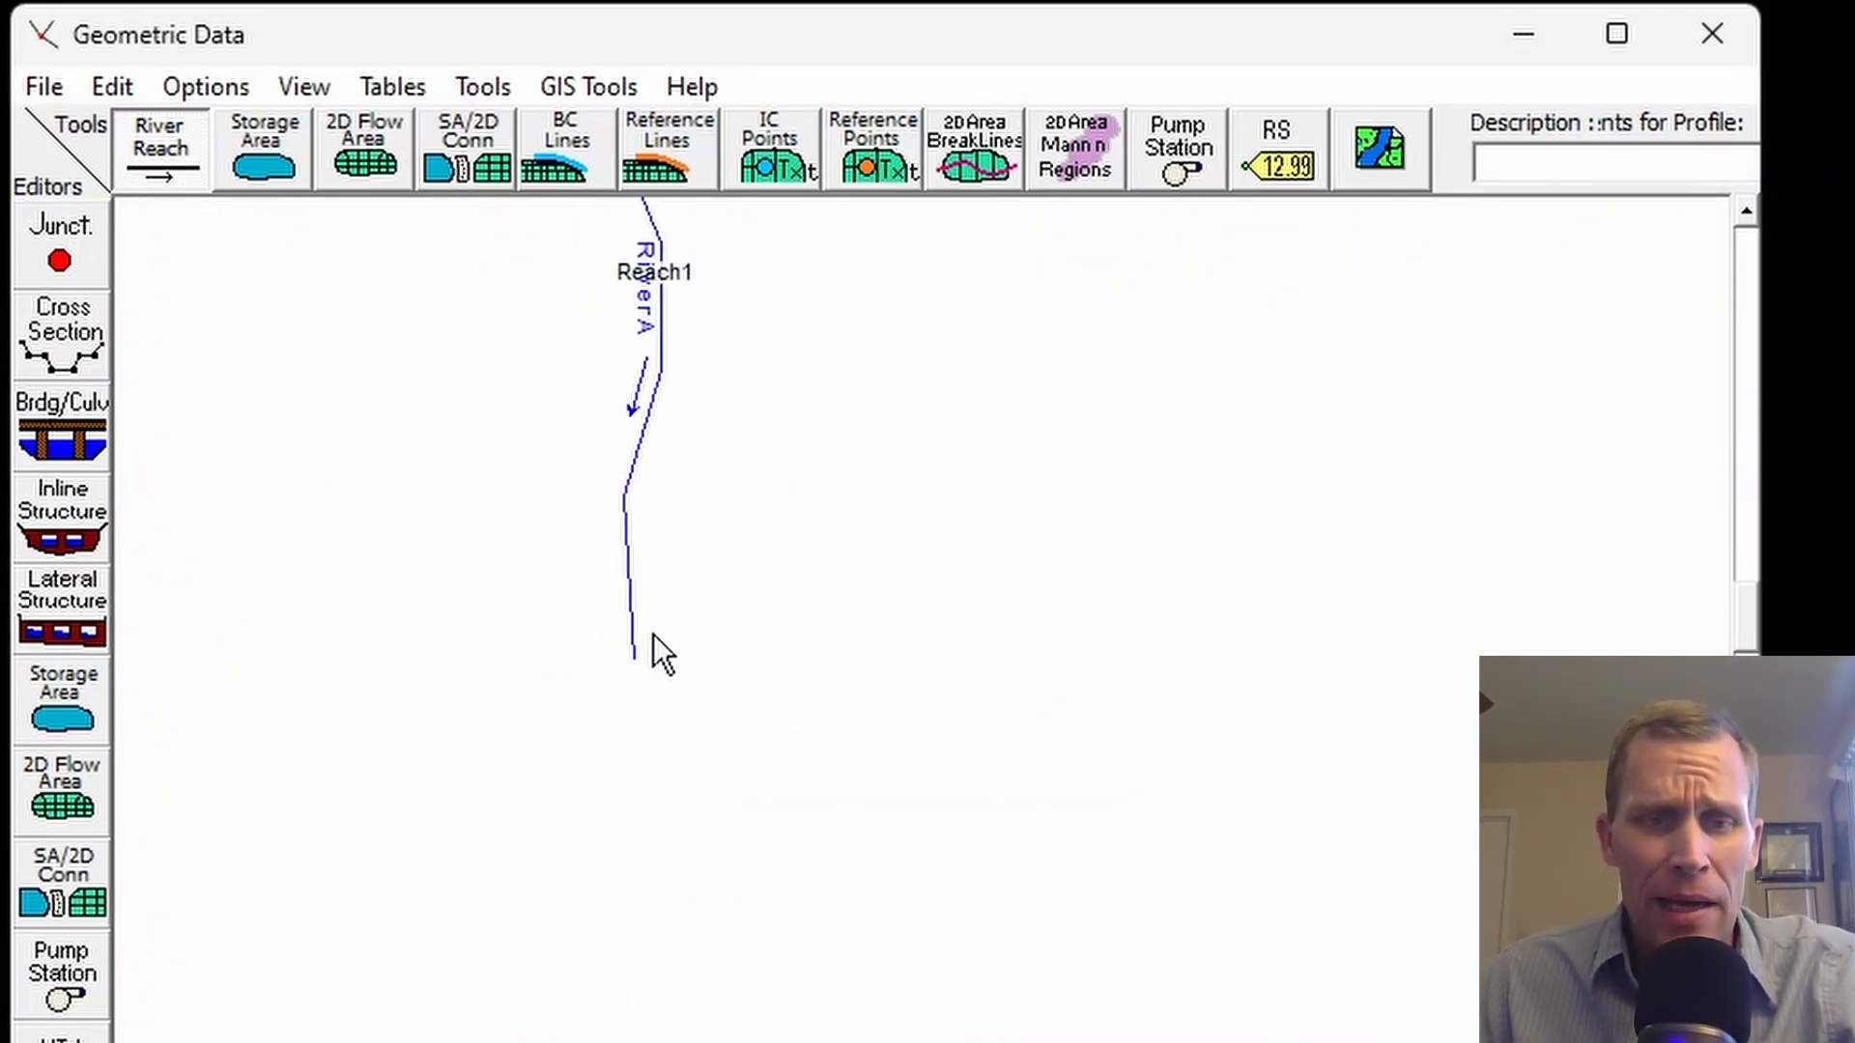
scroll(653, 634, "up", 3)
scroll(454, 867, "up", 3)
left_click_drag(454, 866, 1107, 299)
scroll(583, 771, "up", 4)
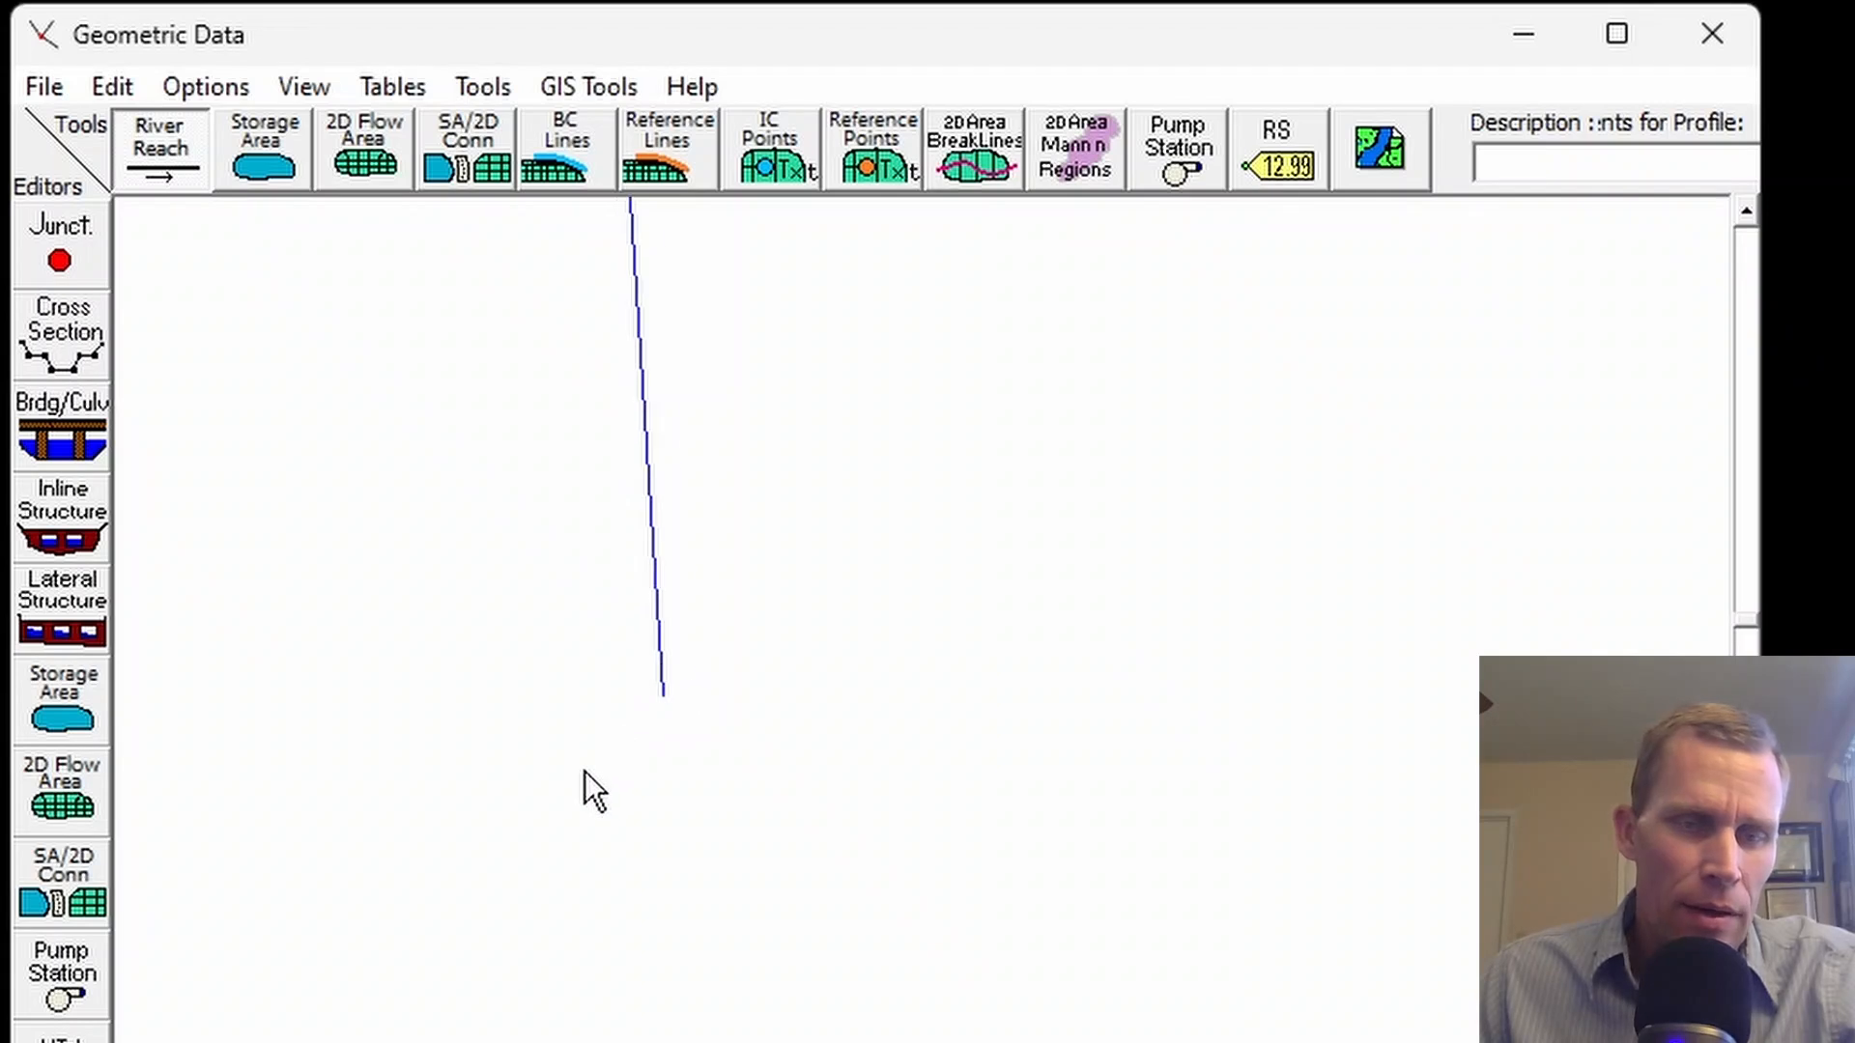
left_click_drag(674, 738, 847, 612)
left_click(167, 145)
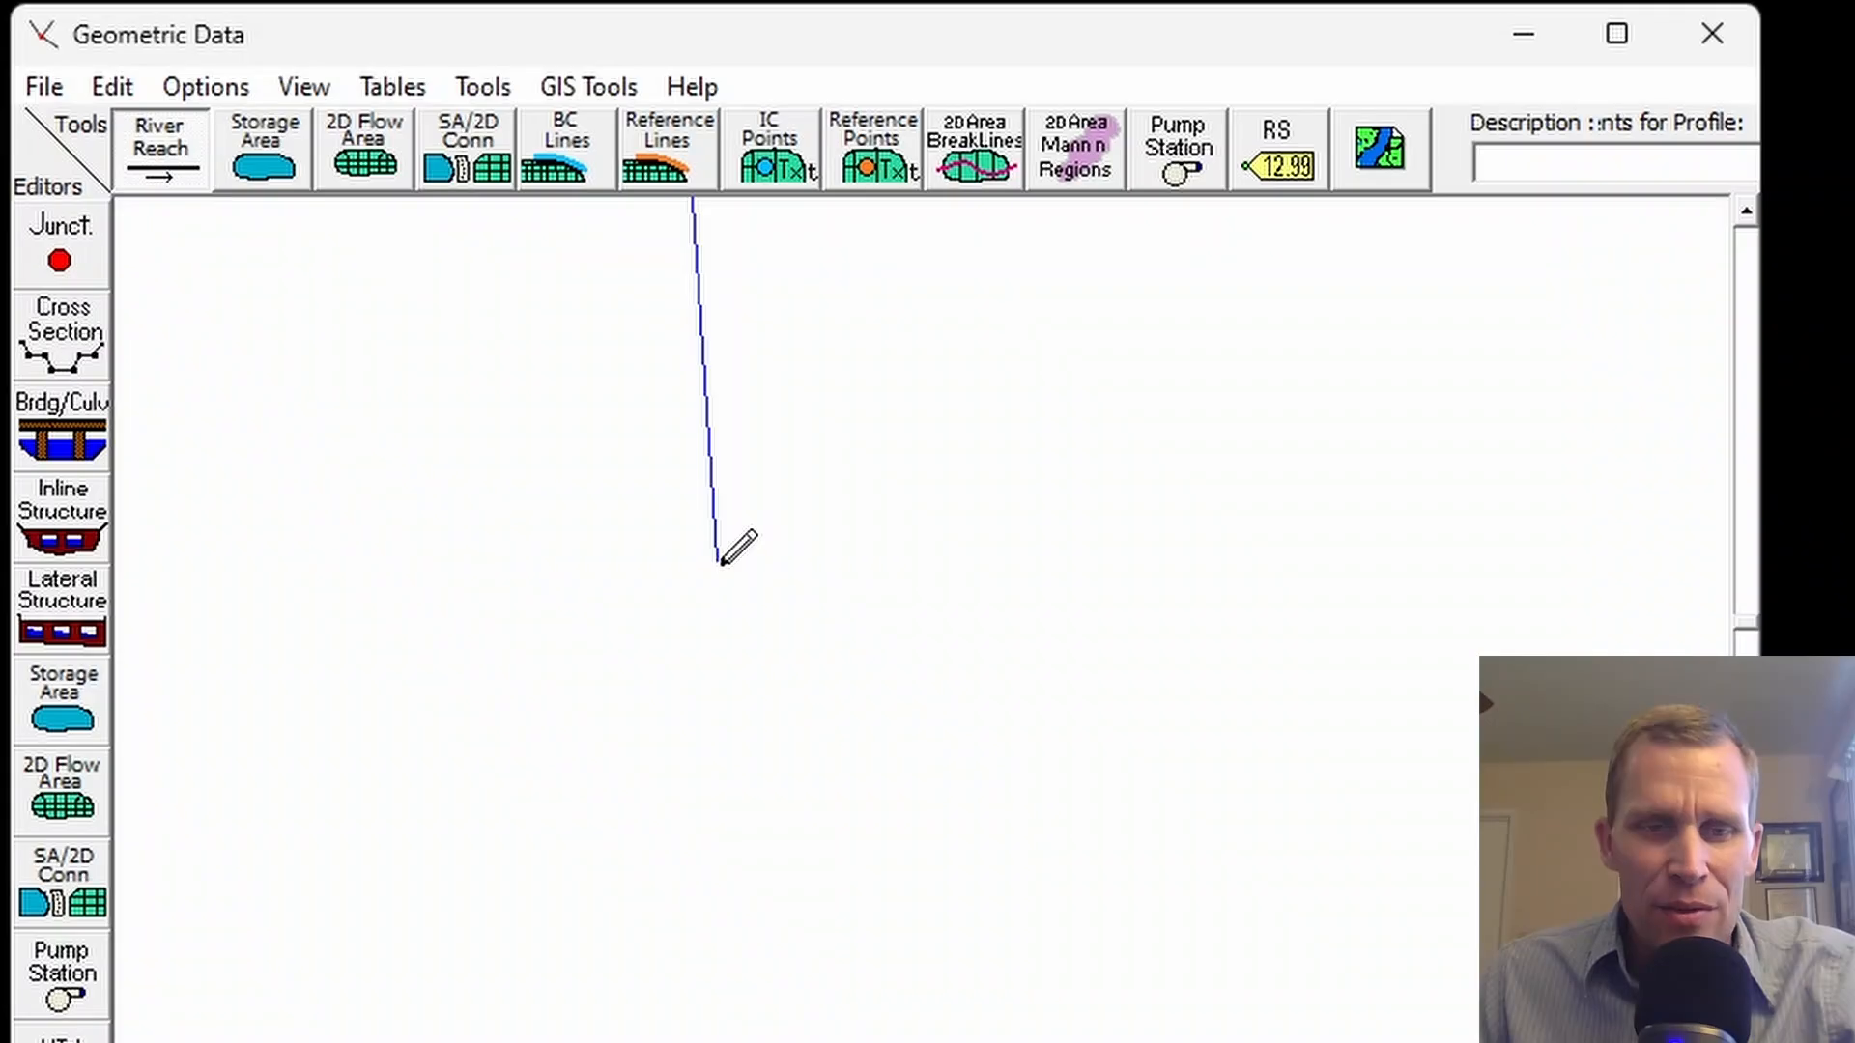
left_click(719, 563)
left_click(740, 807)
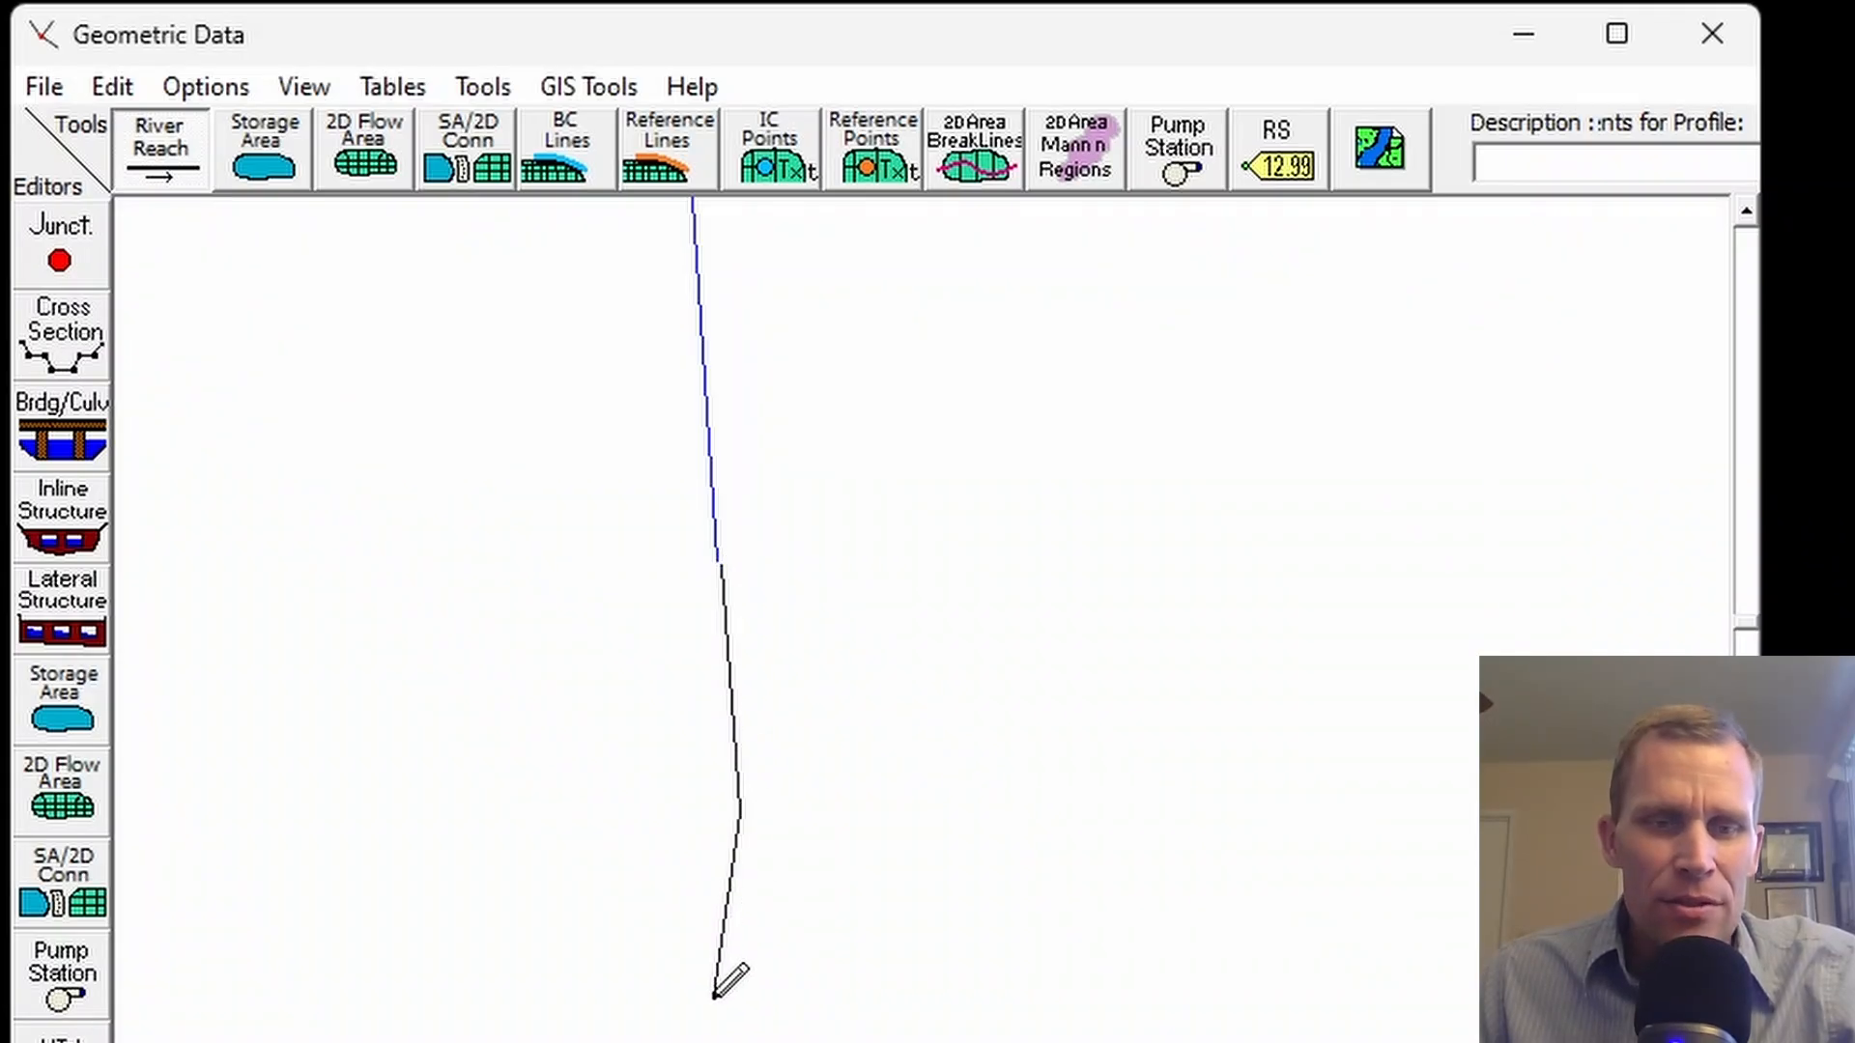
left_click(714, 997)
- Extend the second reach line further downstream along a gentle bend and finish it
scroll(744, 944, "down", 2)
scroll(541, 705, "down", 1)
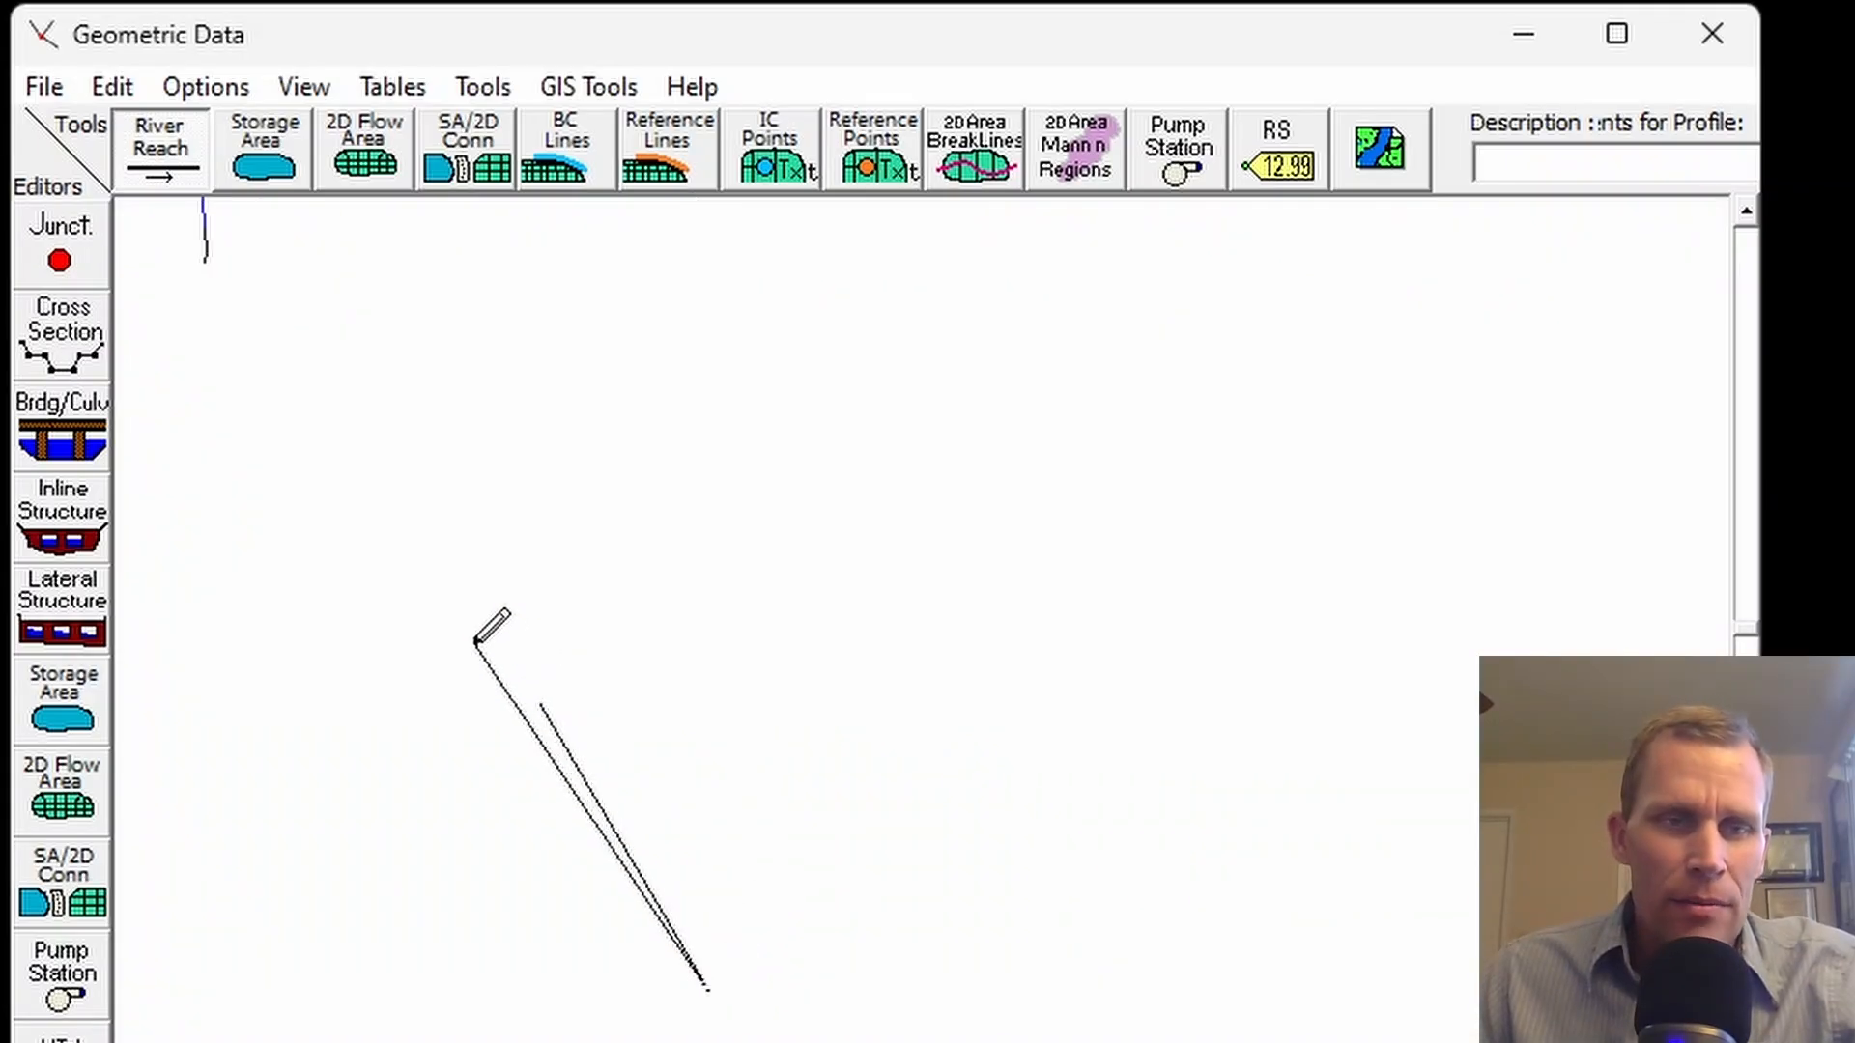
left_click_drag(502, 609, 1122, 750)
scroll(873, 704, "up", 3)
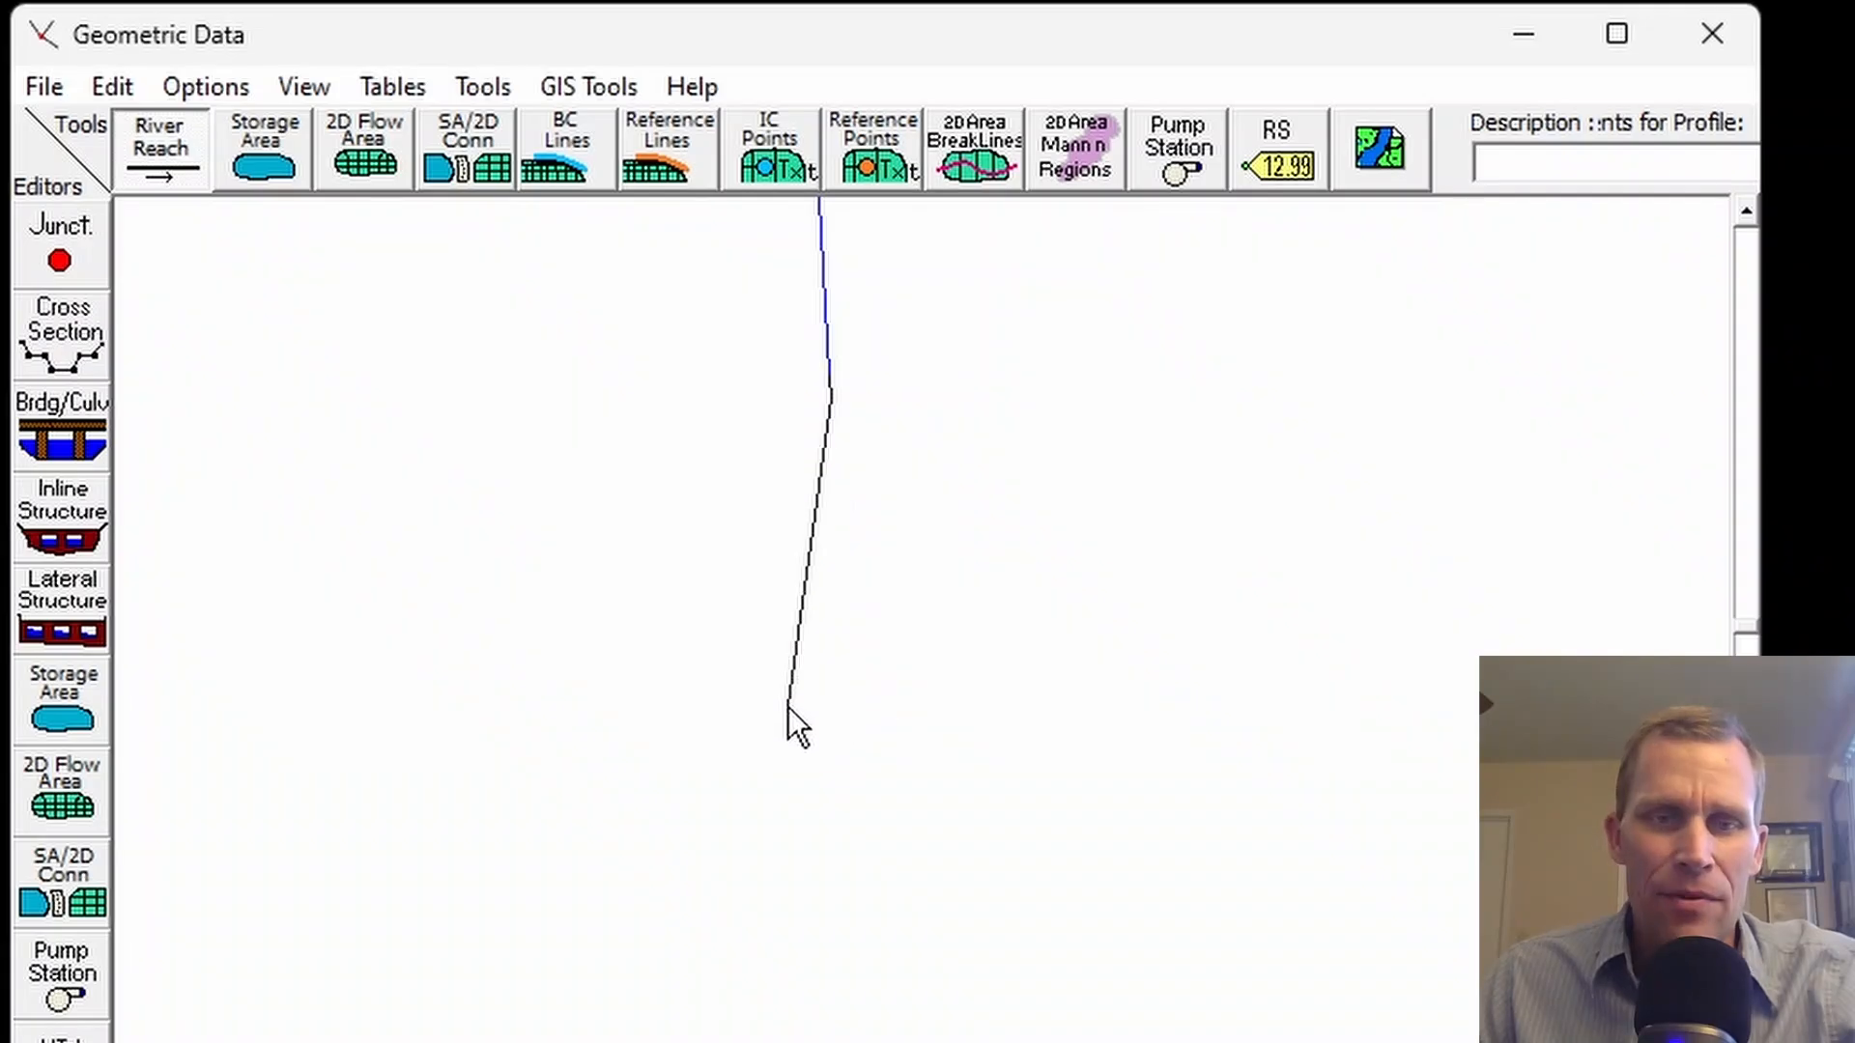
left_click(850, 576)
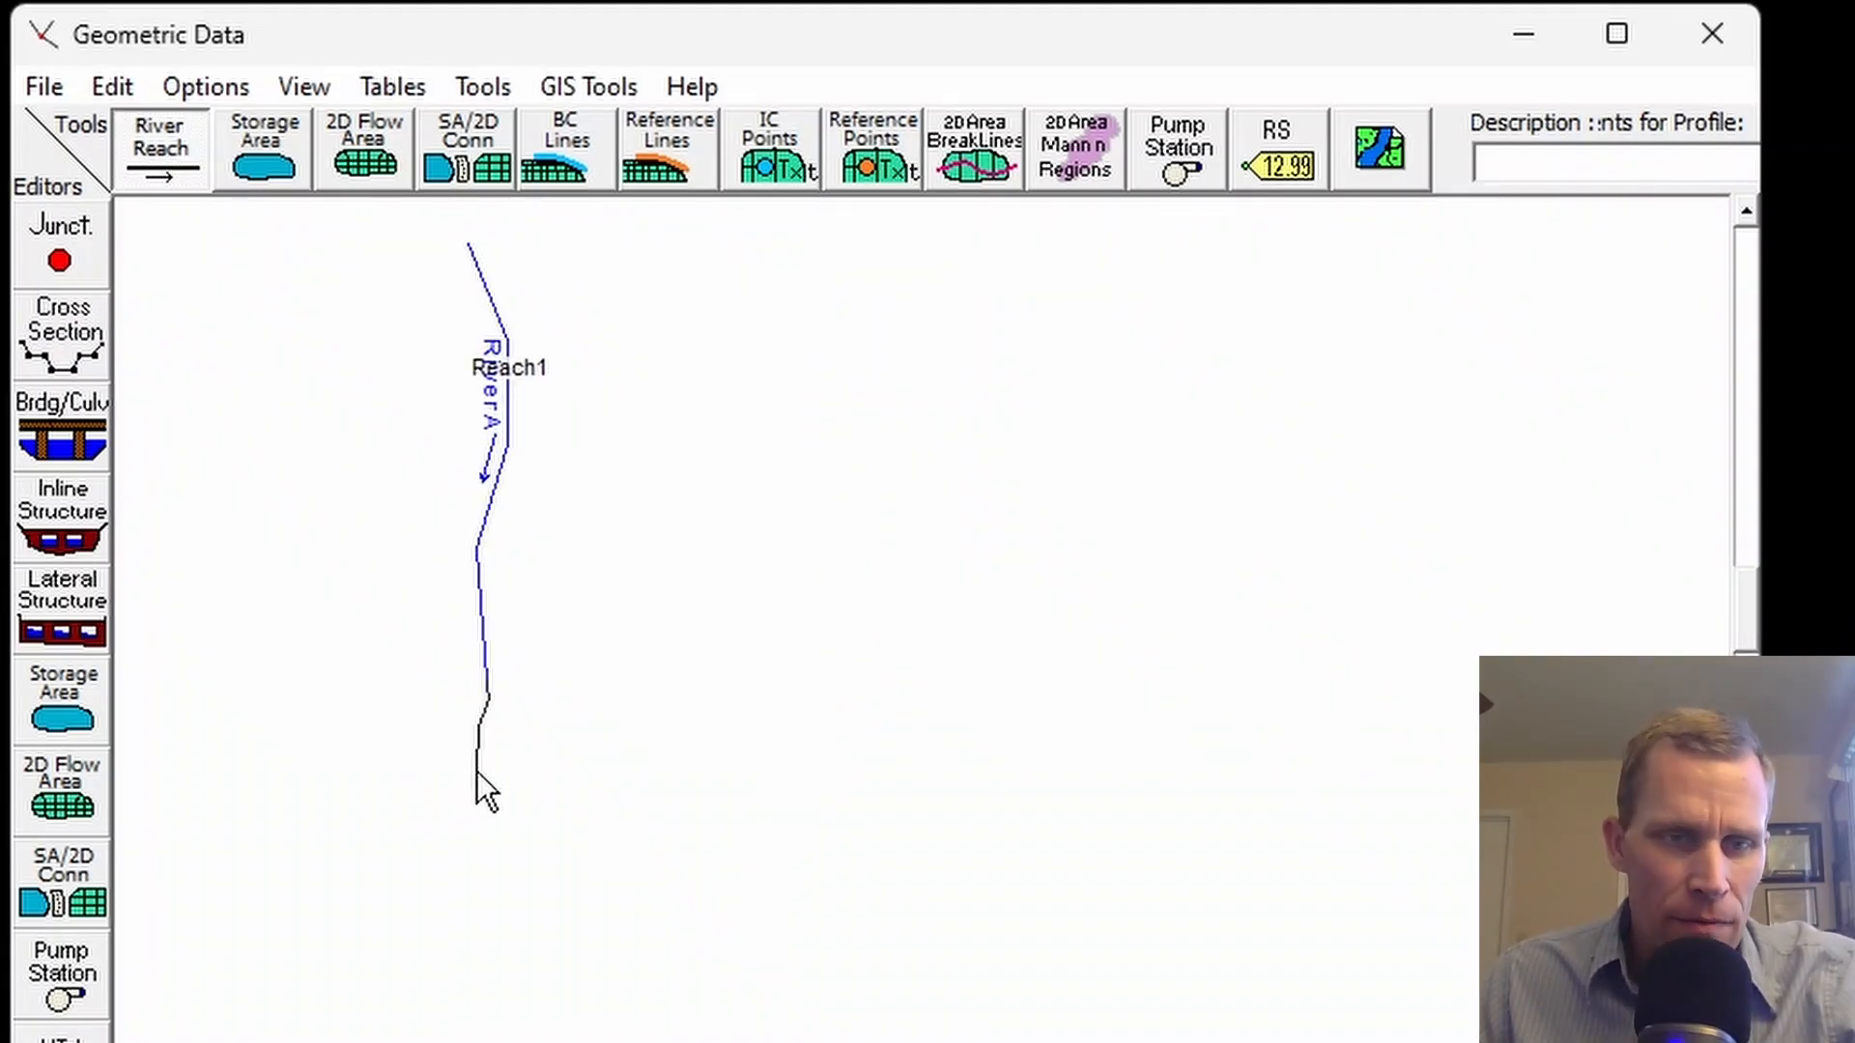
left_click(517, 931)
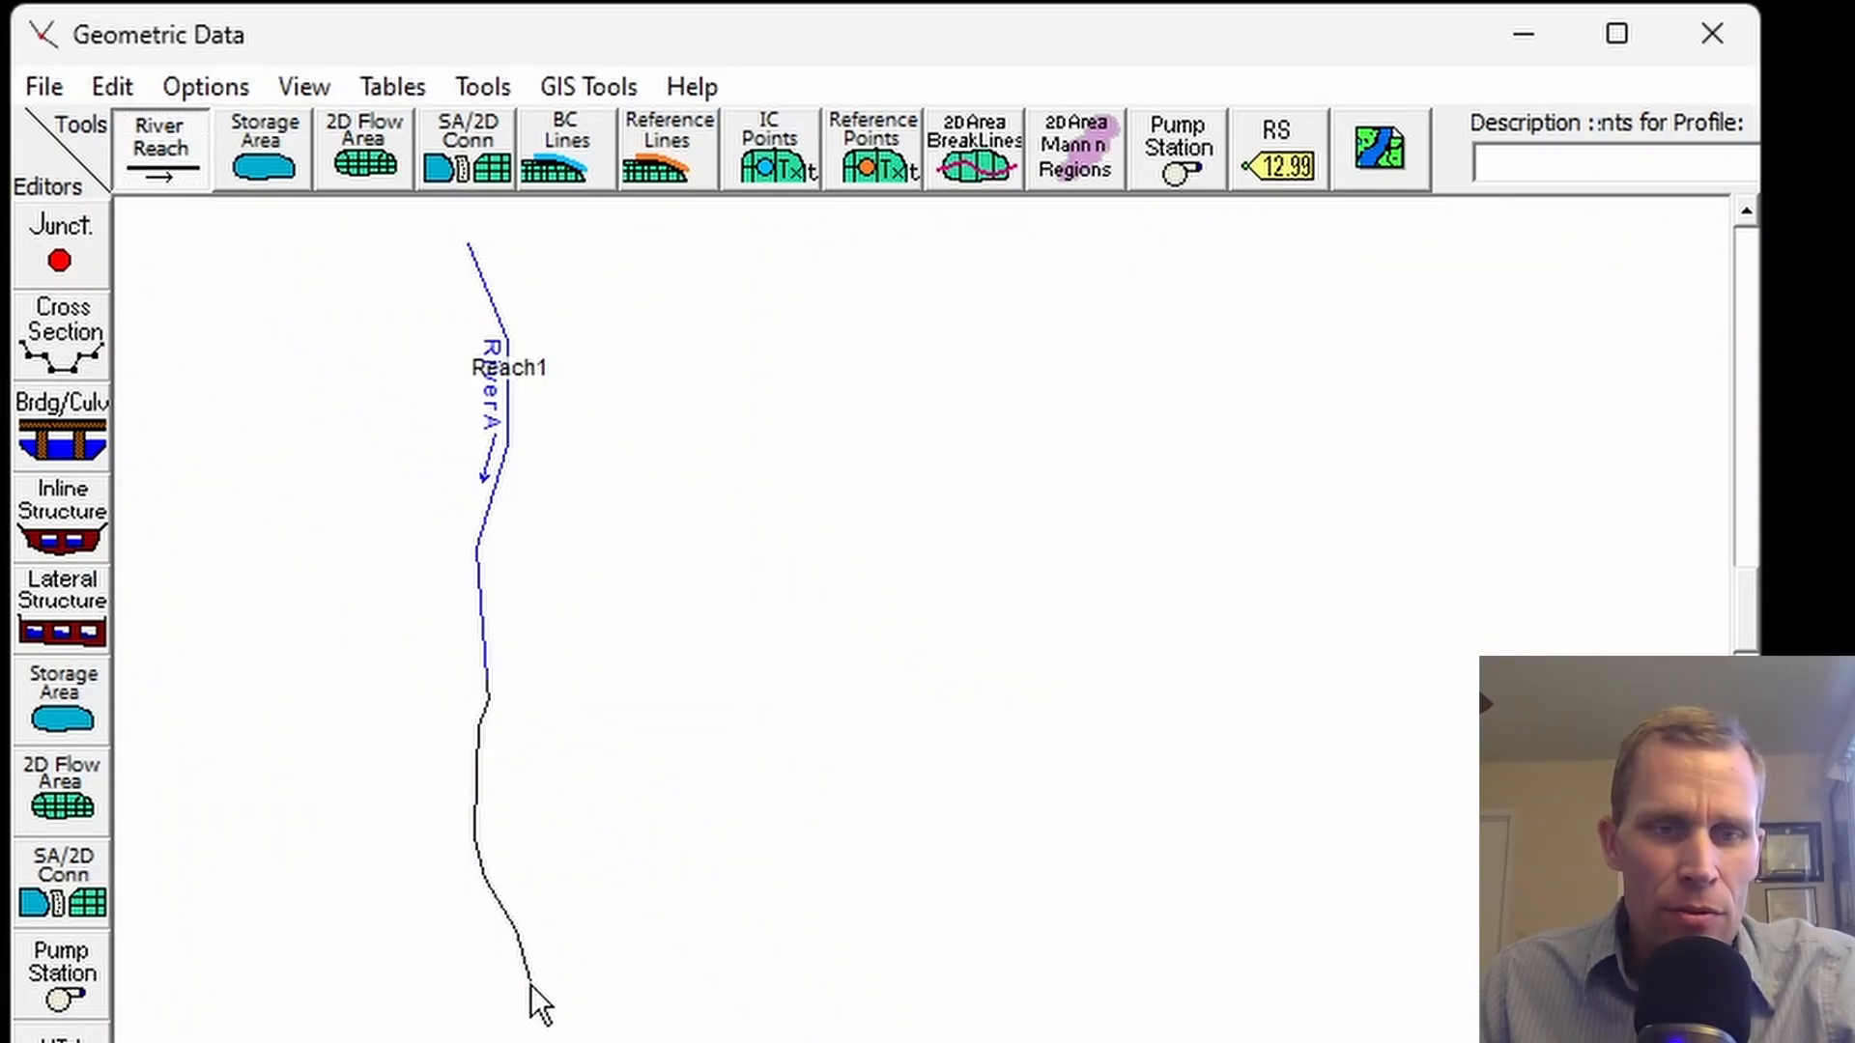
double_click(515, 956)
- Keep the second line on river RiverA and name its reach Reach2
left_click_drag(1496, 302, 907, 289)
left_click(908, 496)
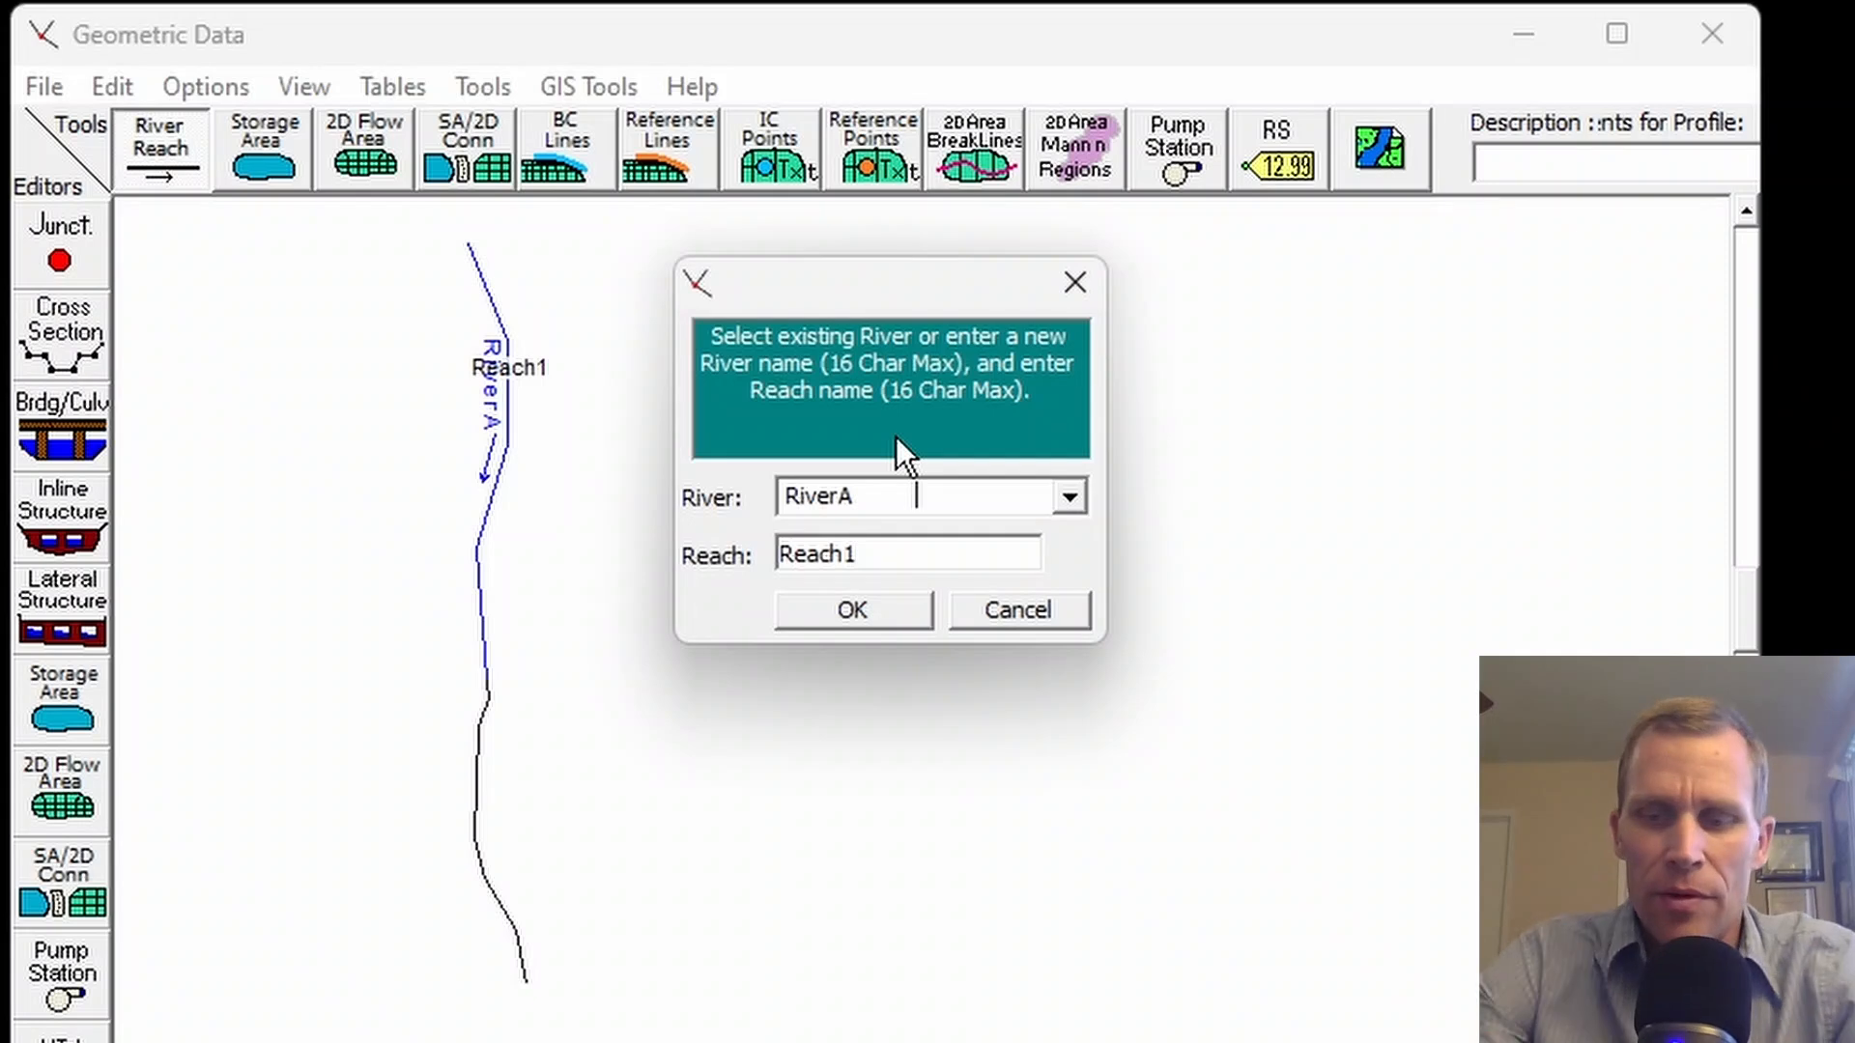
key("BackSpace")
key("BackSpace")
key("BackSpace")
key("BackSpace")
key("BackSpace")
key("BackSpace")
key("BackSpace")
key("BackSpace")
key("BackSpace")
key("BackSpace")
key("Tab")
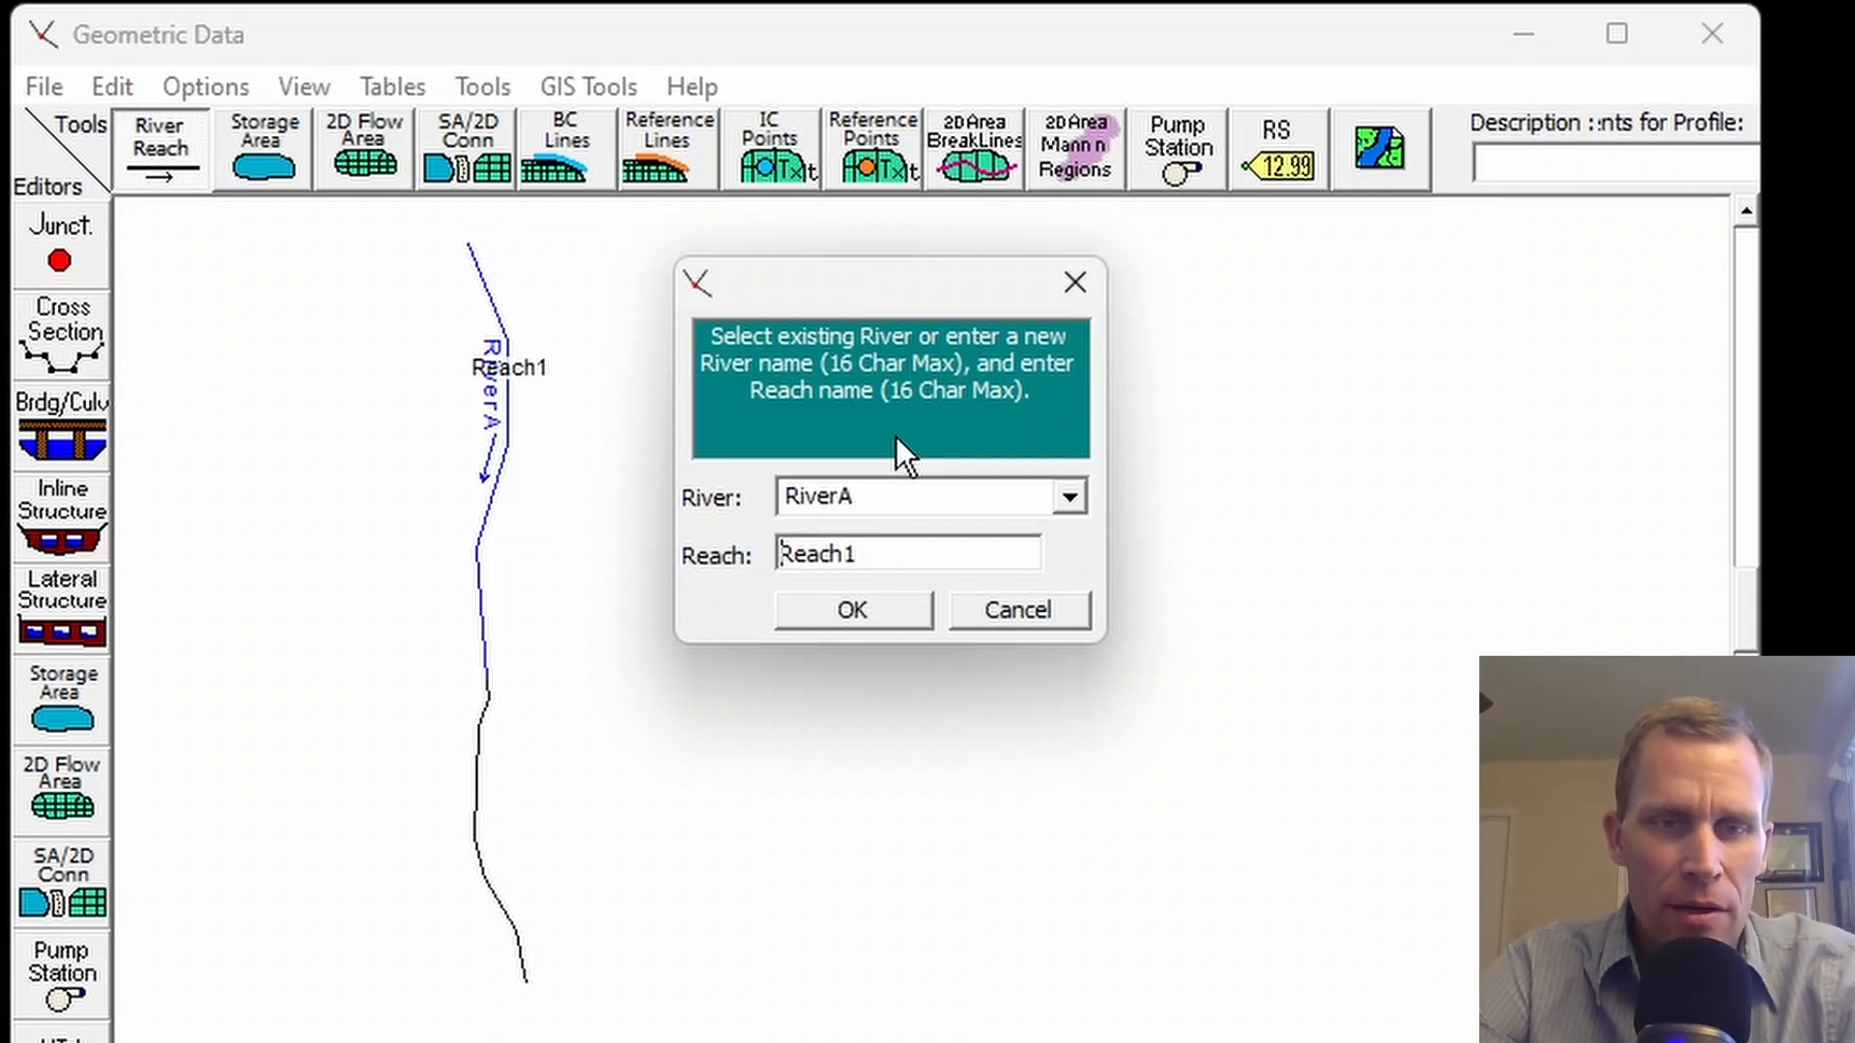
key("End")
key("BackSpace")
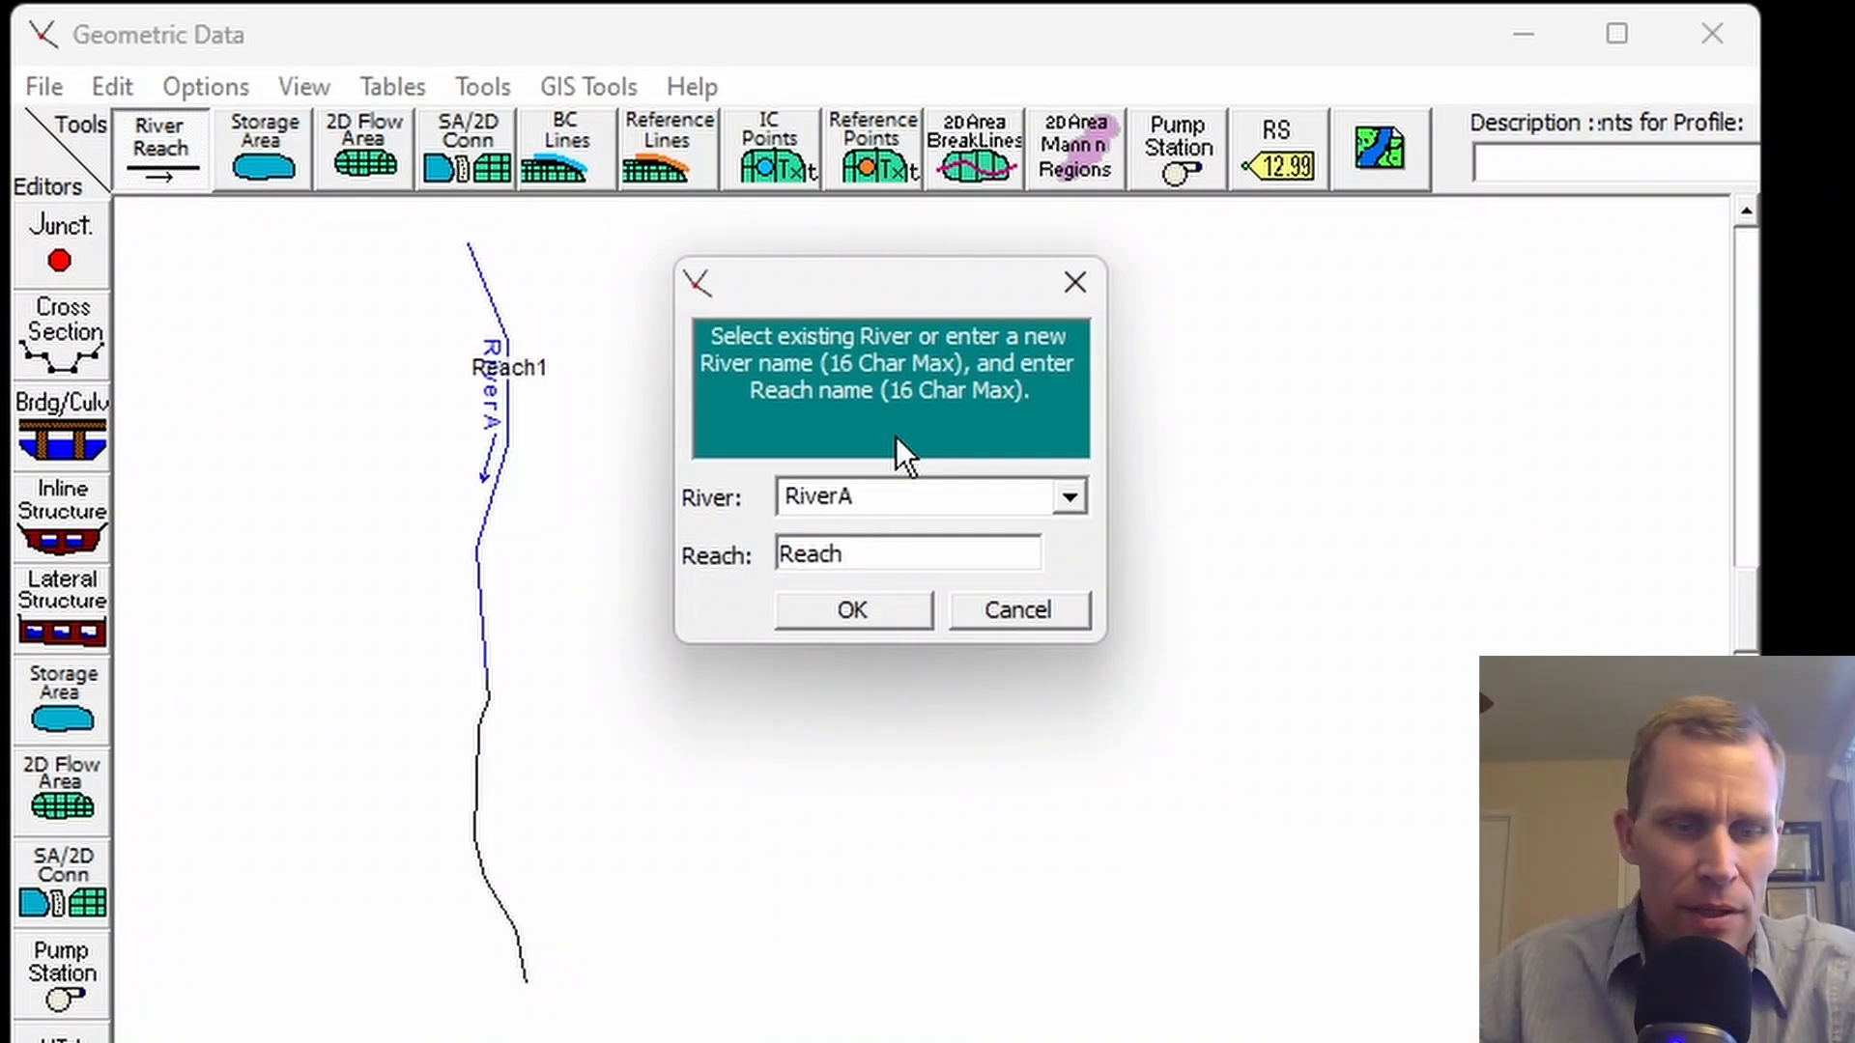
type("2")
left_click(829, 613)
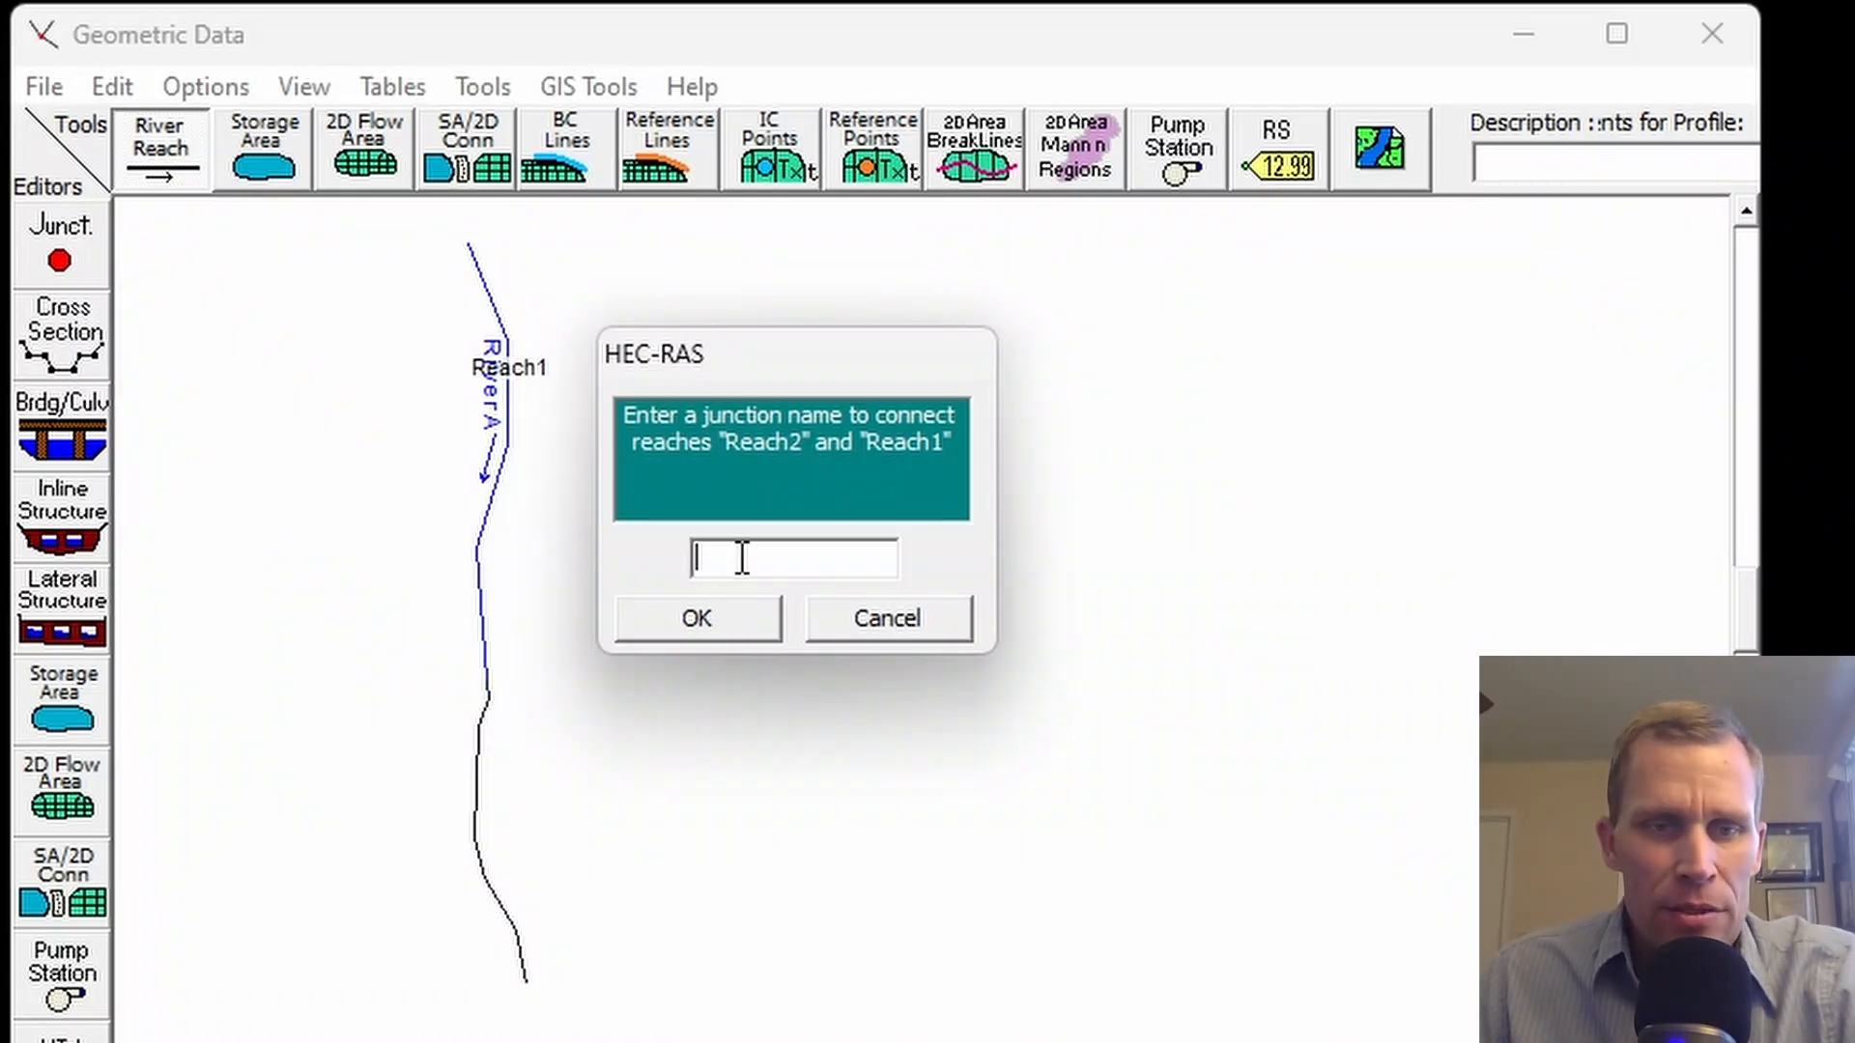
- Create the junction connecting Reach1 and Reach2 with the name J_1-2
type("J")
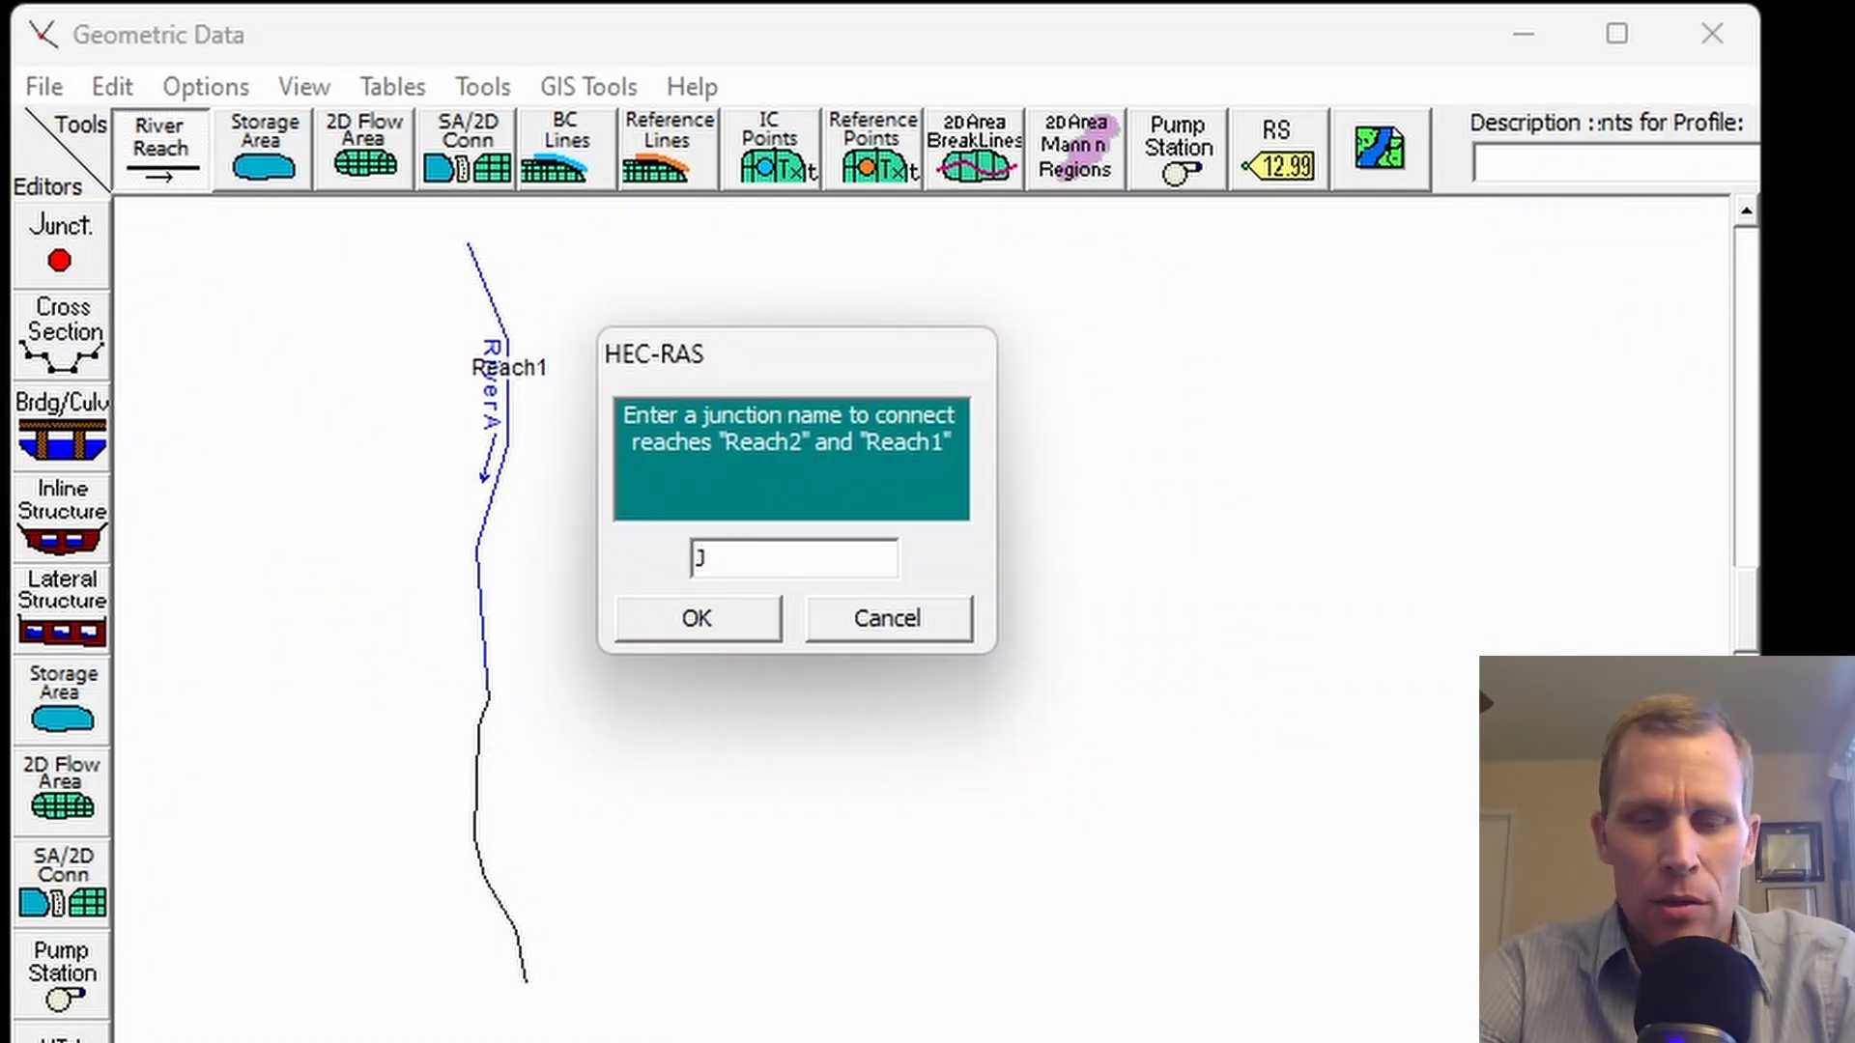
type("_1-2")
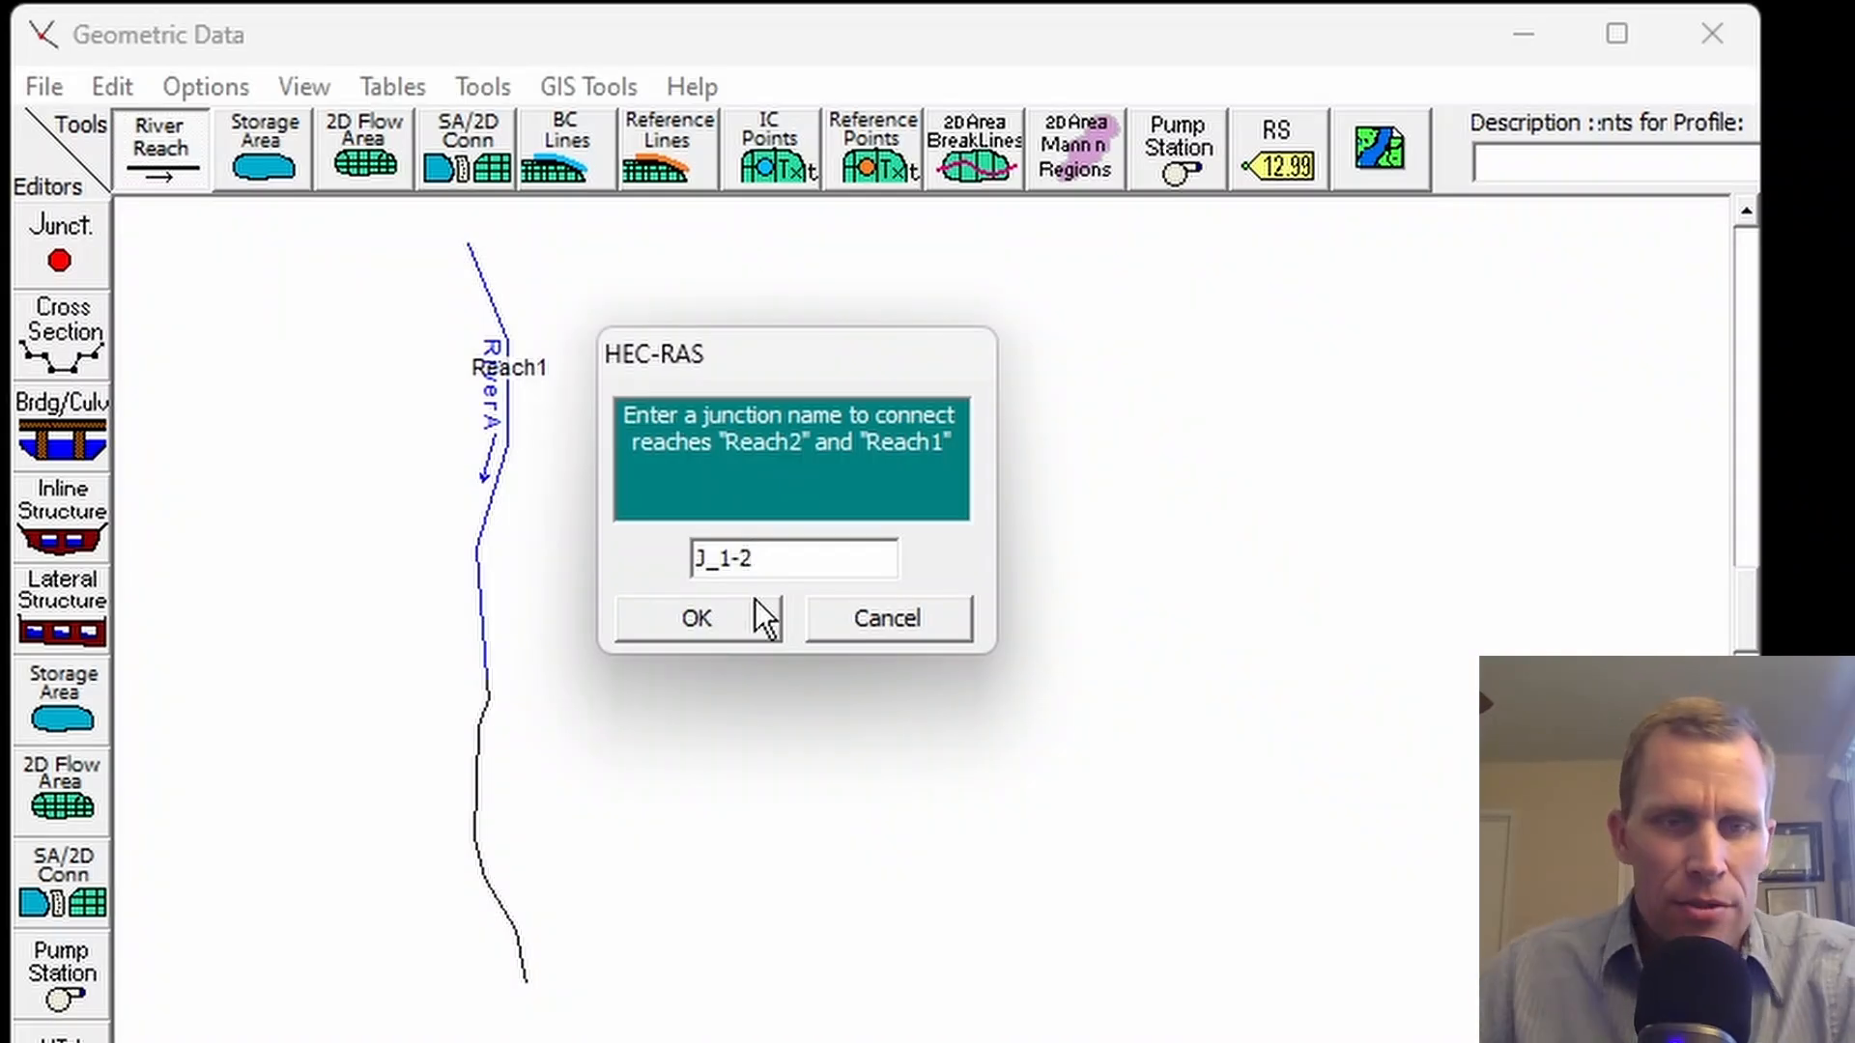
left_click(722, 607)
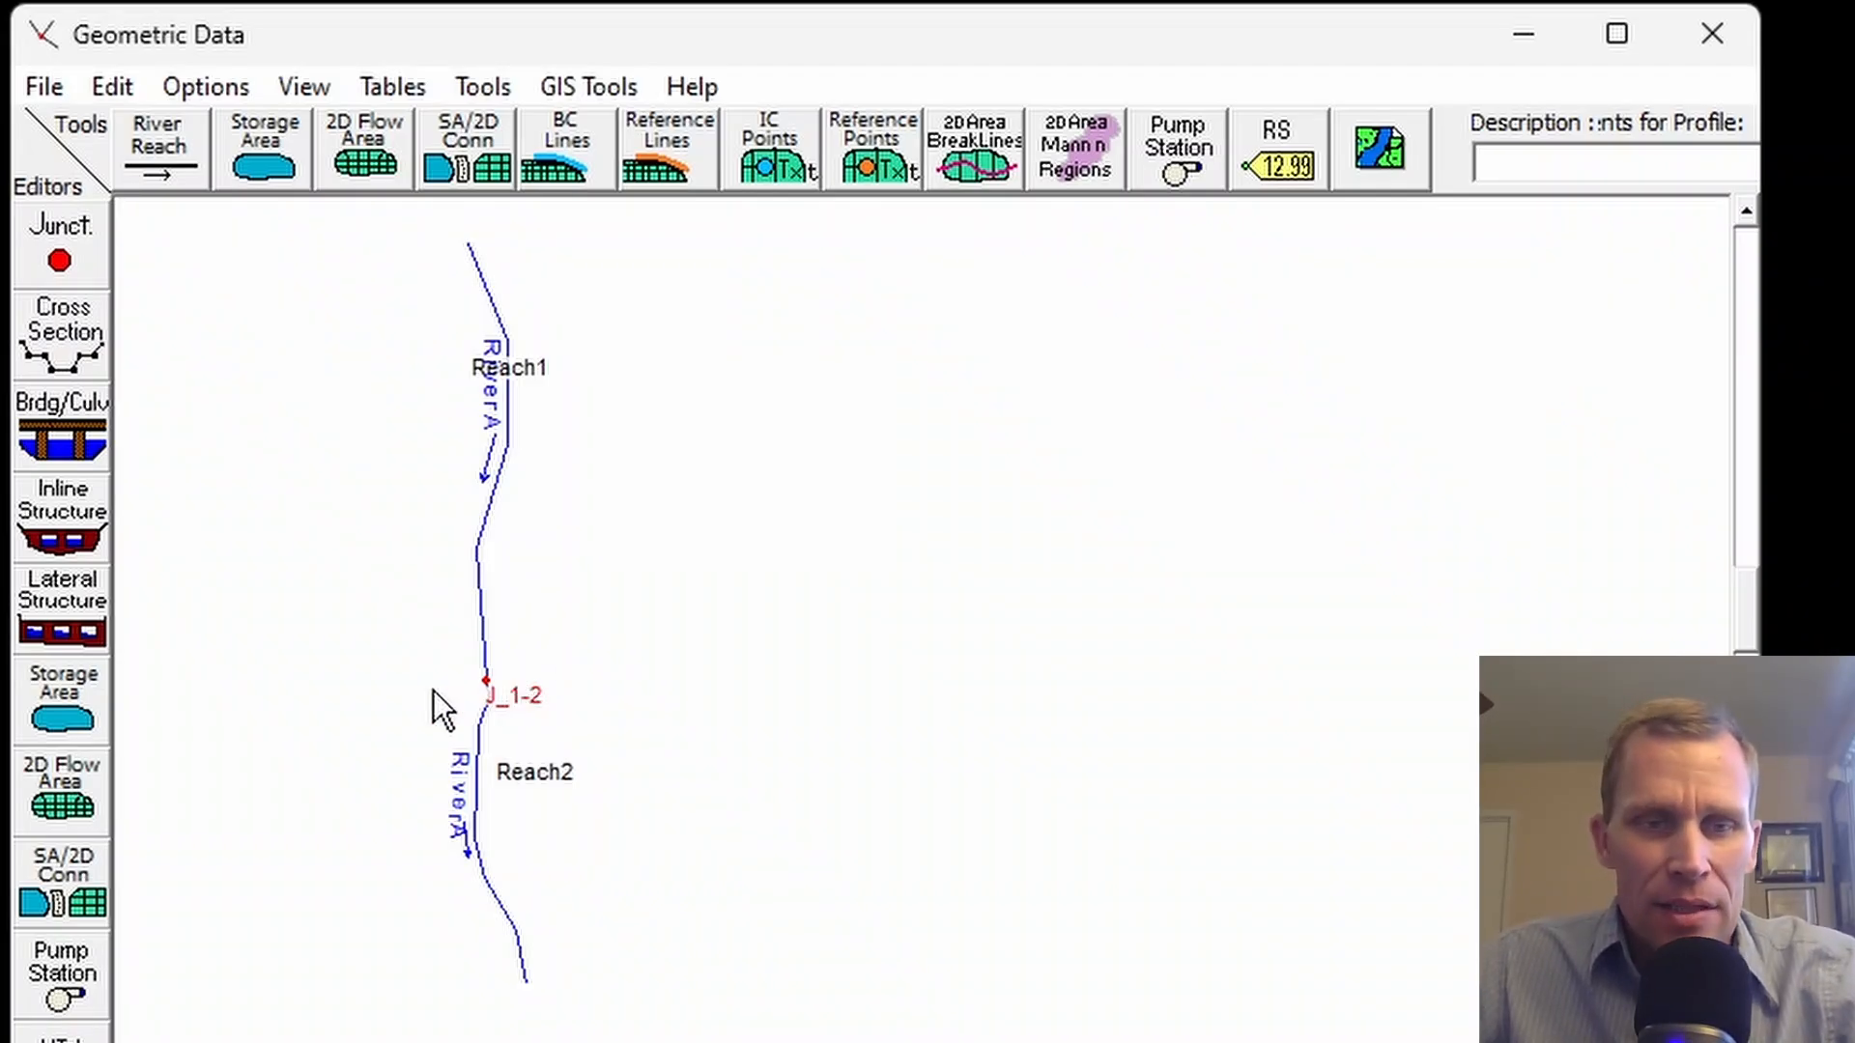
- Open the cross section data editor for RiverA, switch to Reach2 and return to Reach1
left_click(66, 343)
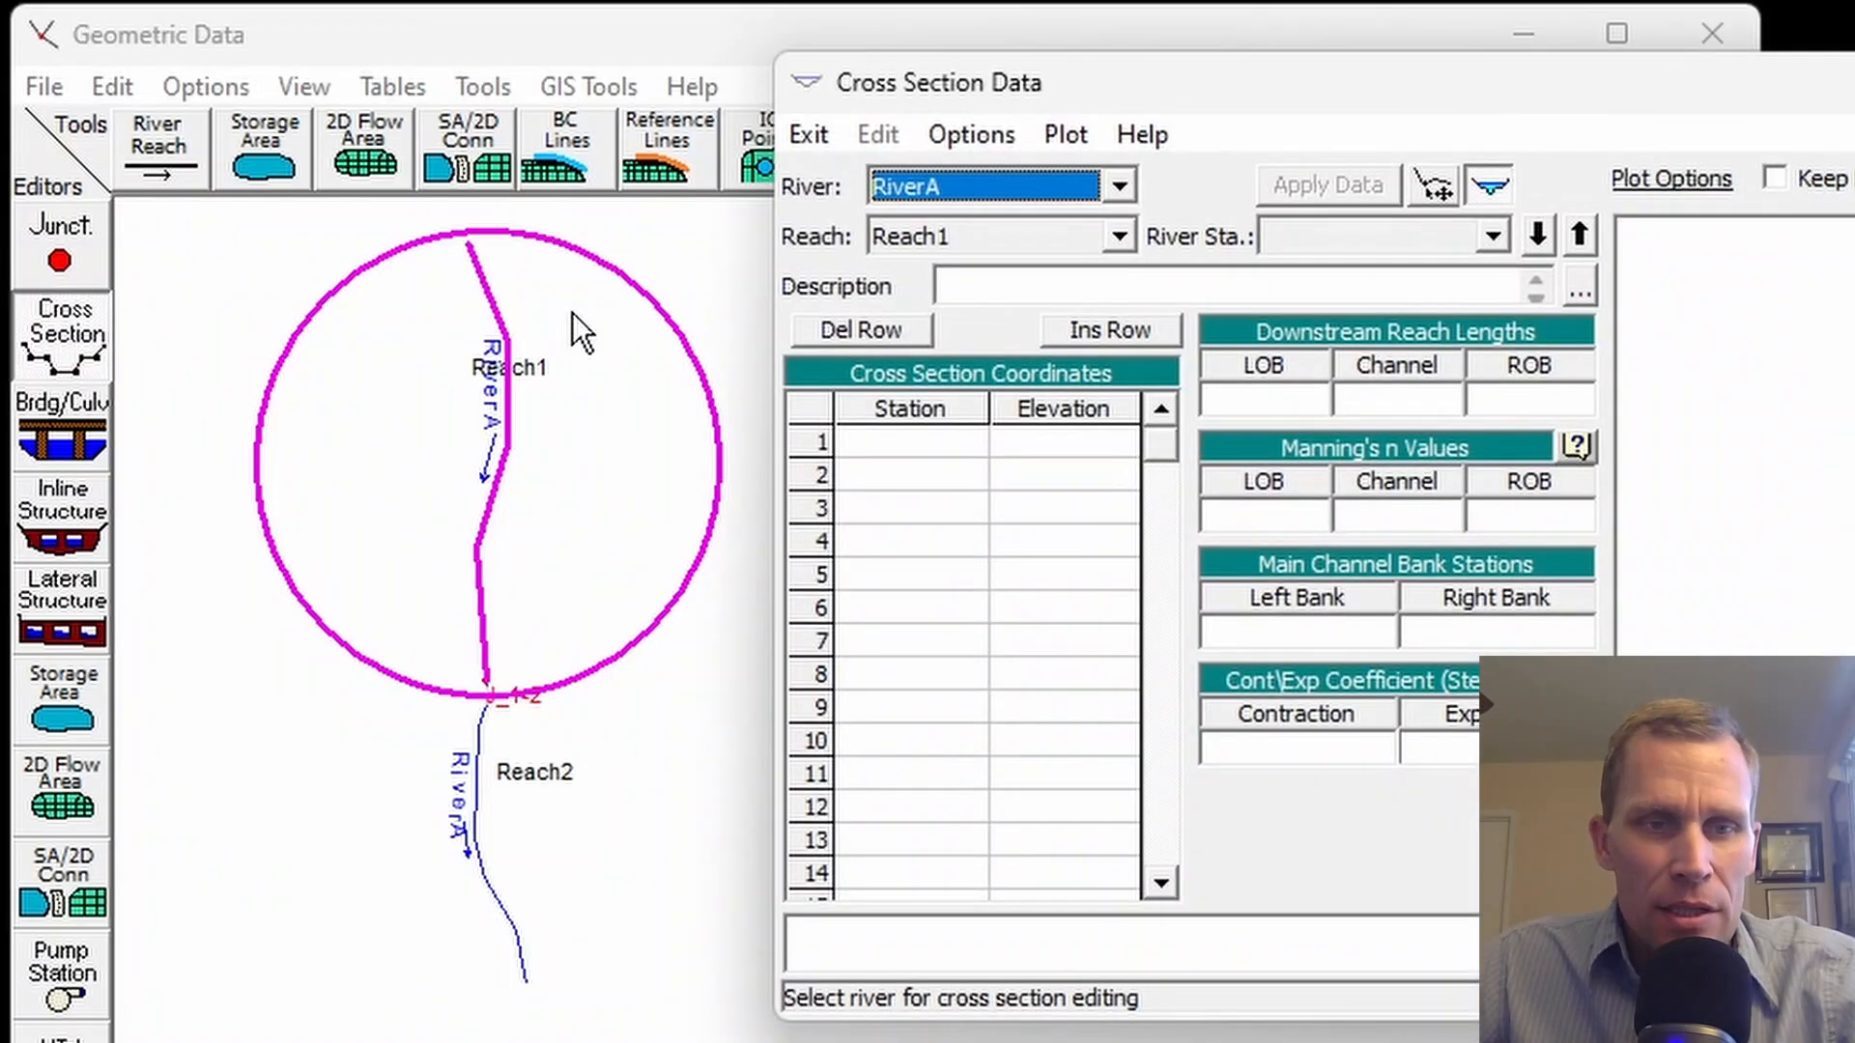
left_click(1120, 186)
left_click(1121, 188)
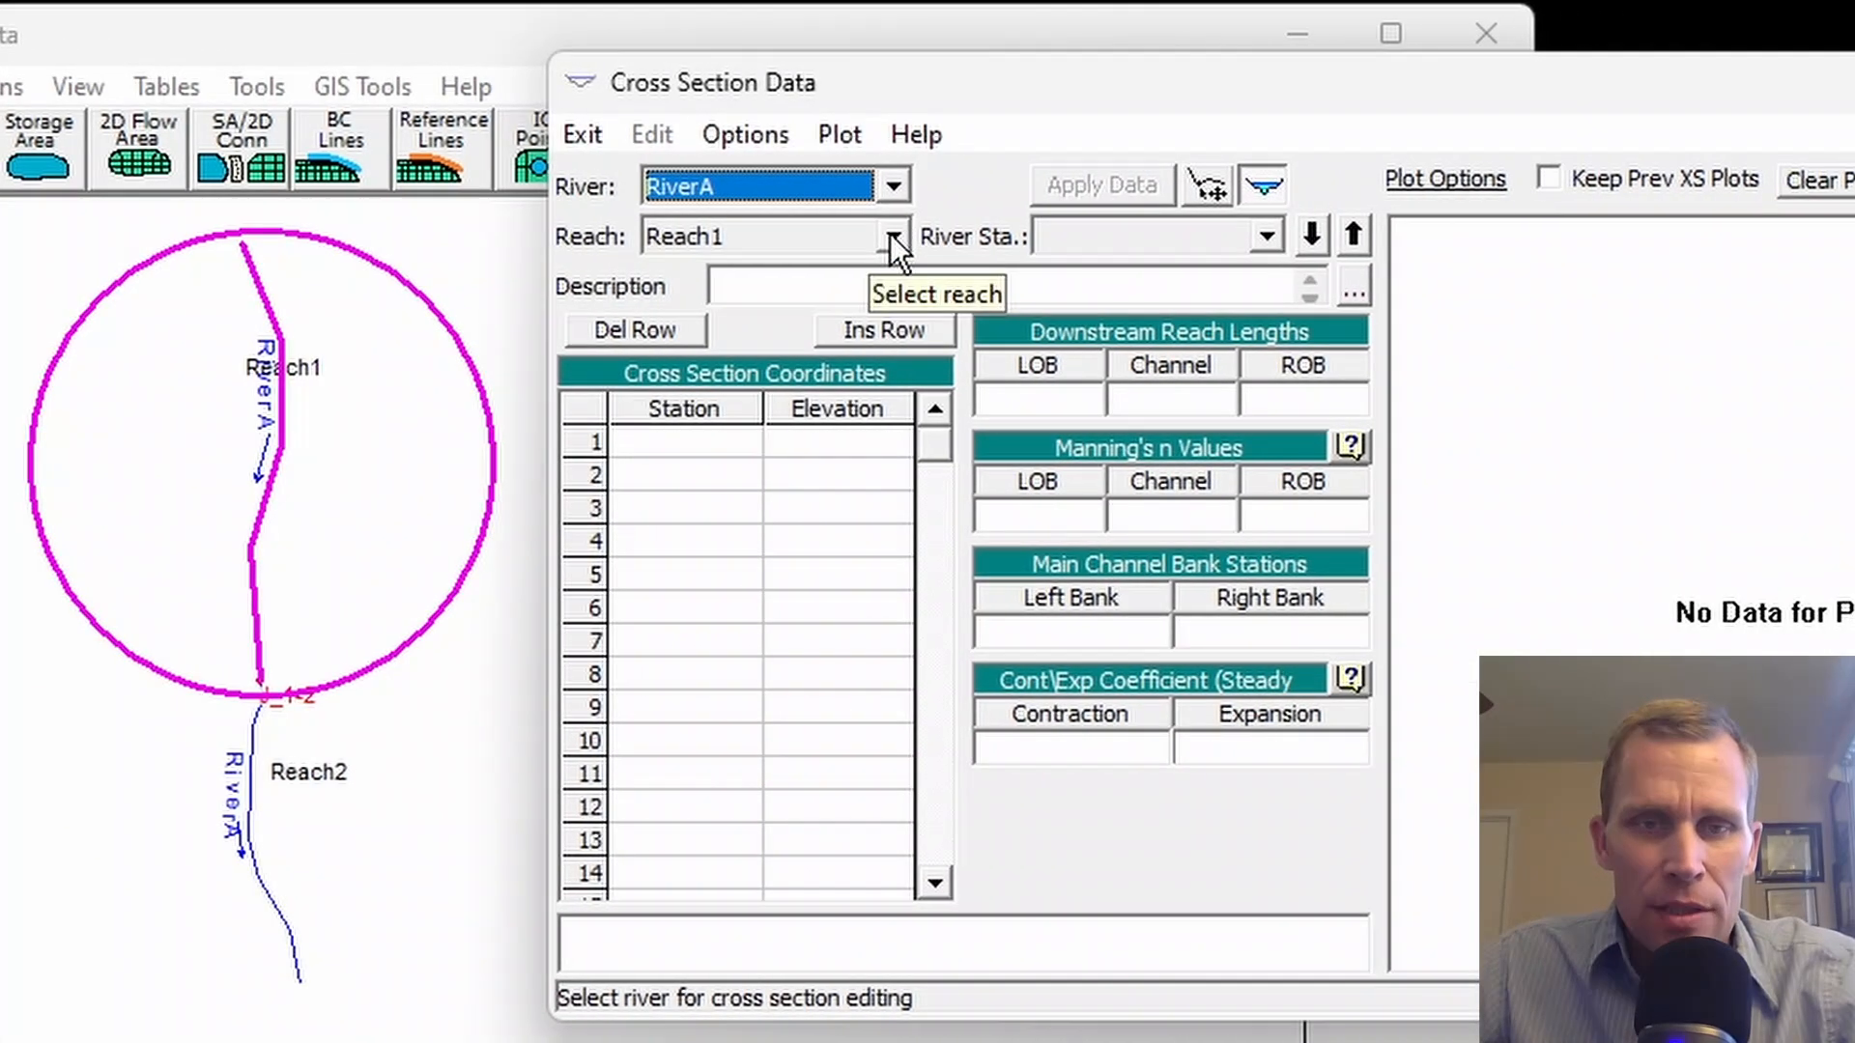
left_click(890, 234)
left_click(831, 301)
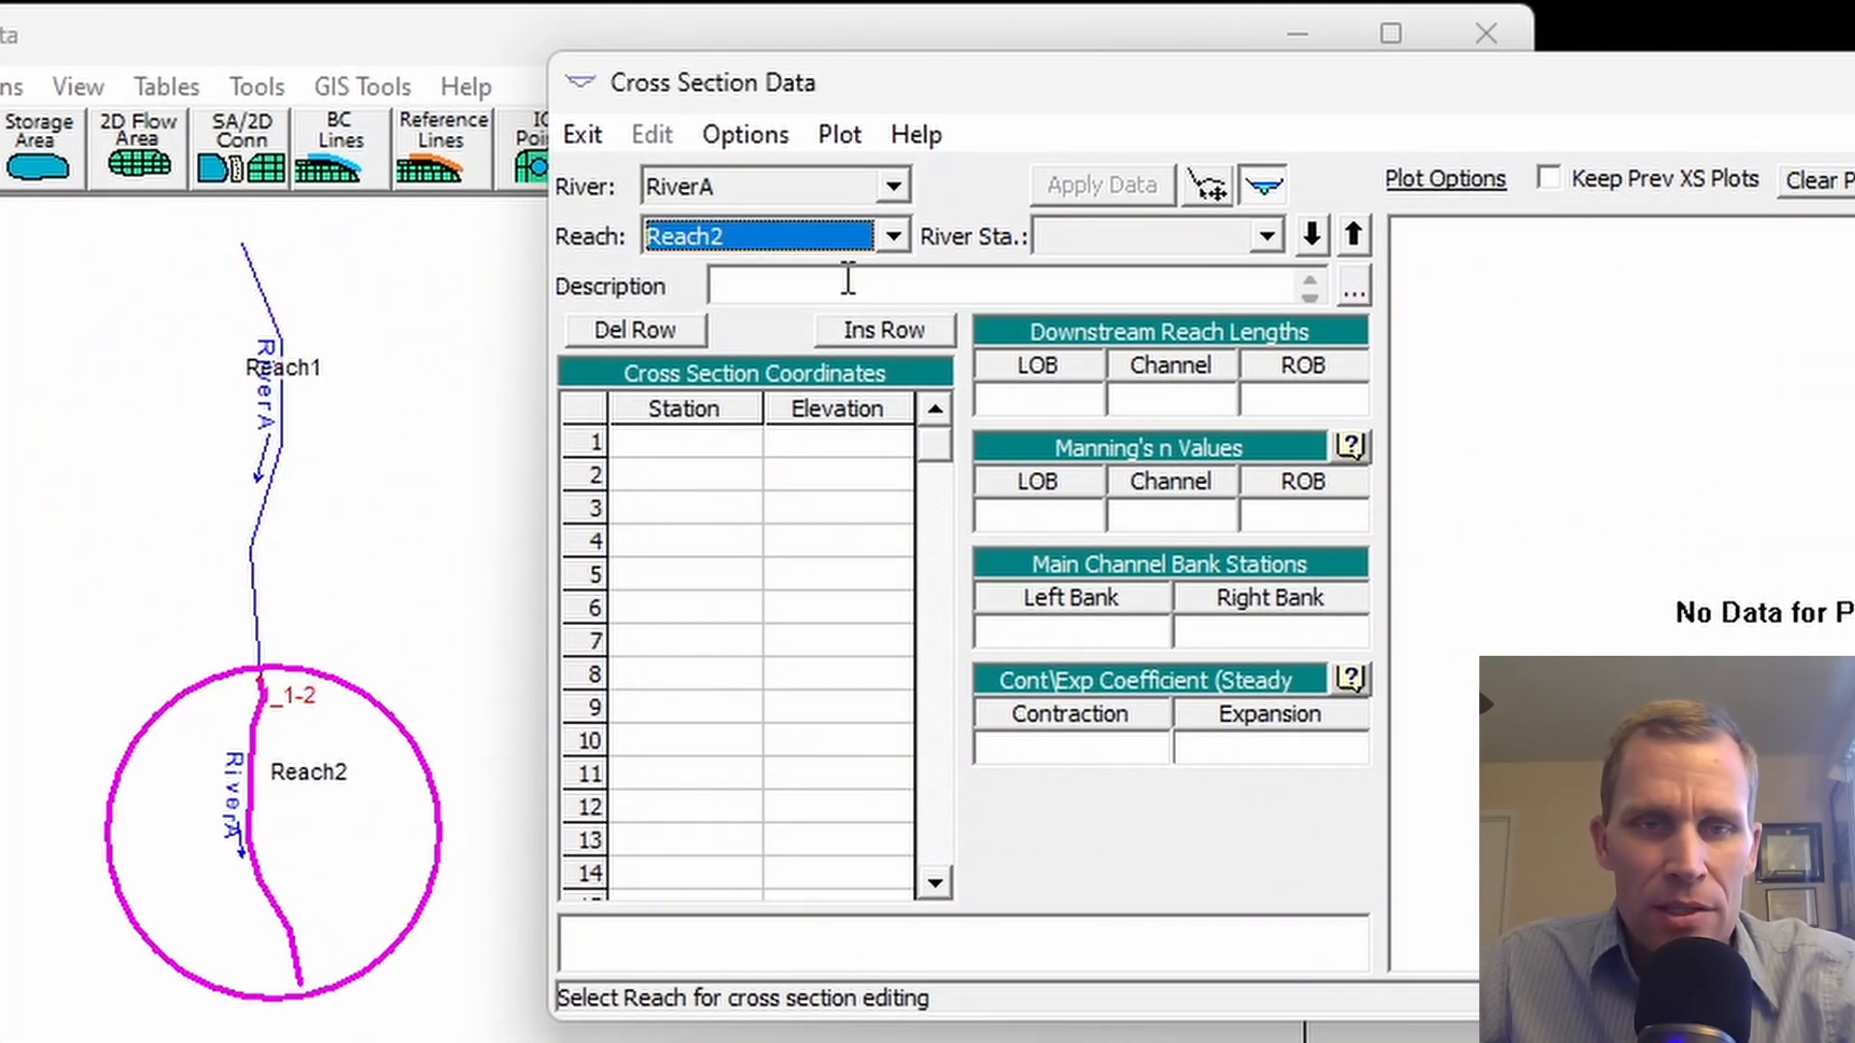
left_click(891, 232)
left_click(843, 270)
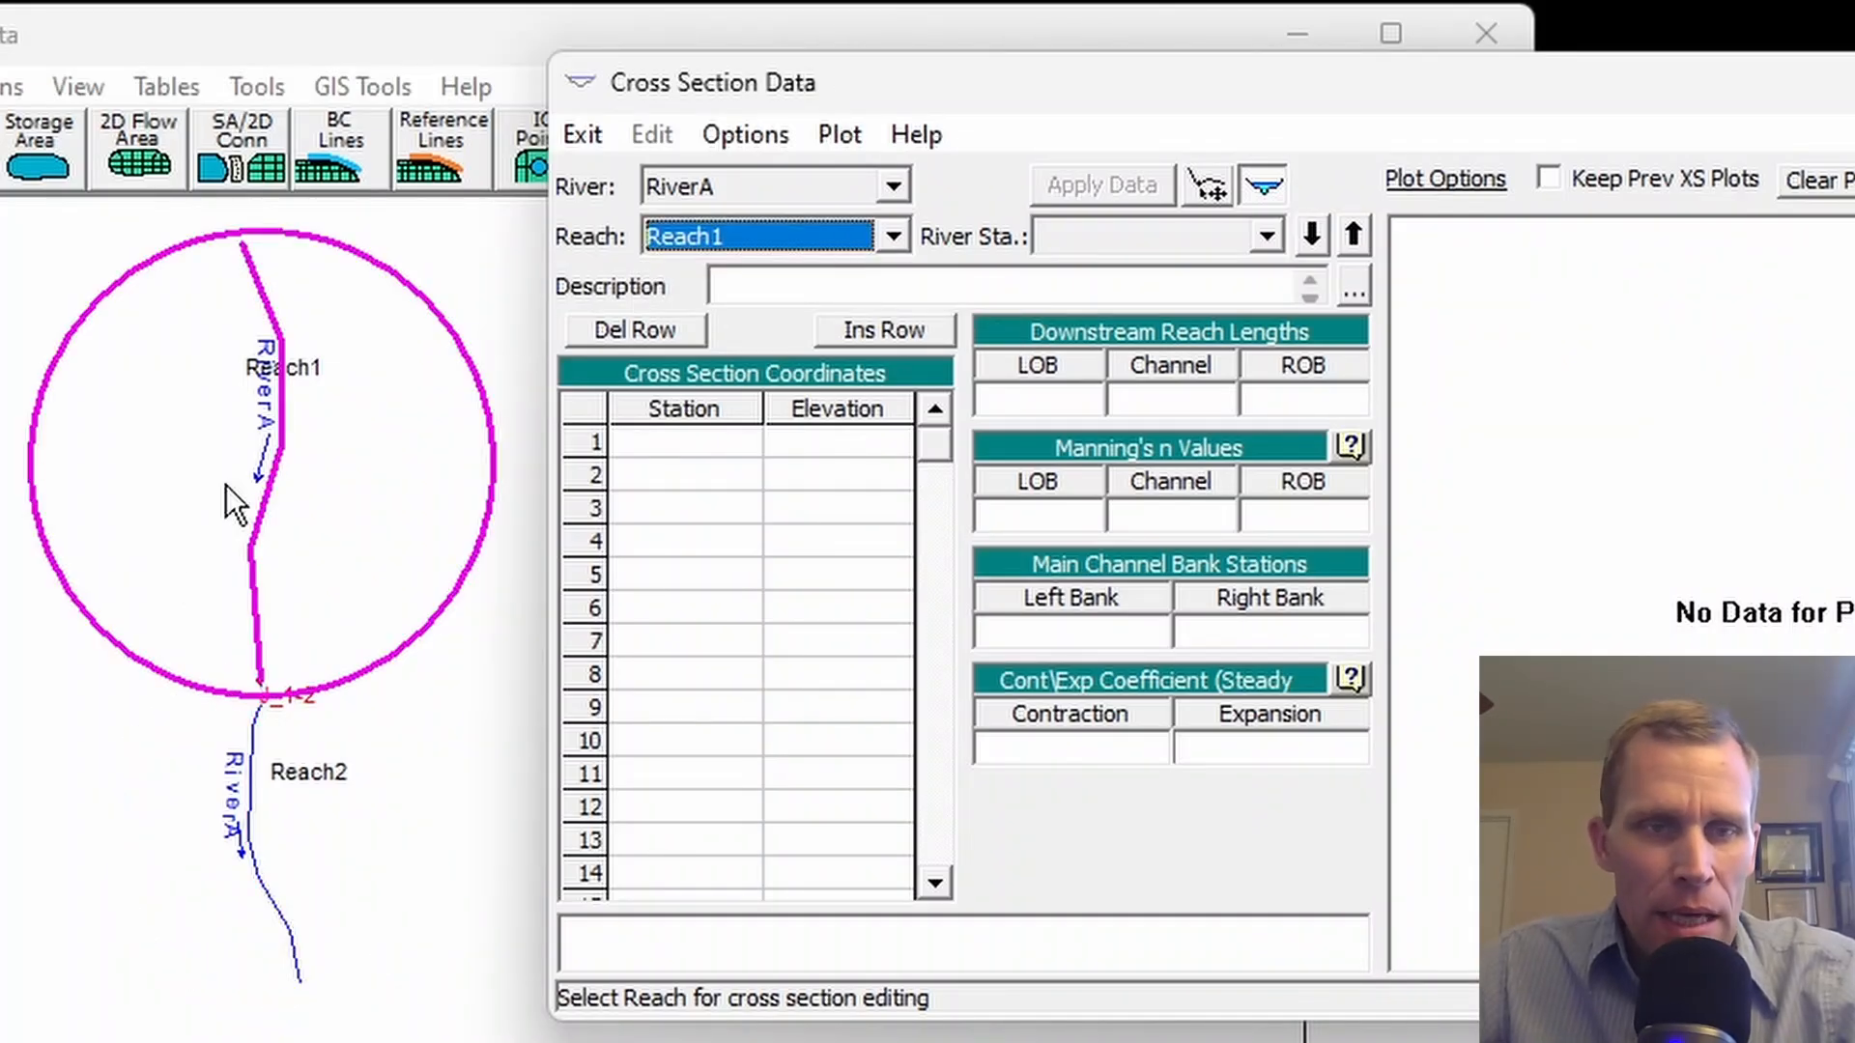
- Add a new cross section to Reach1 at river station 1000
left_click(749, 132)
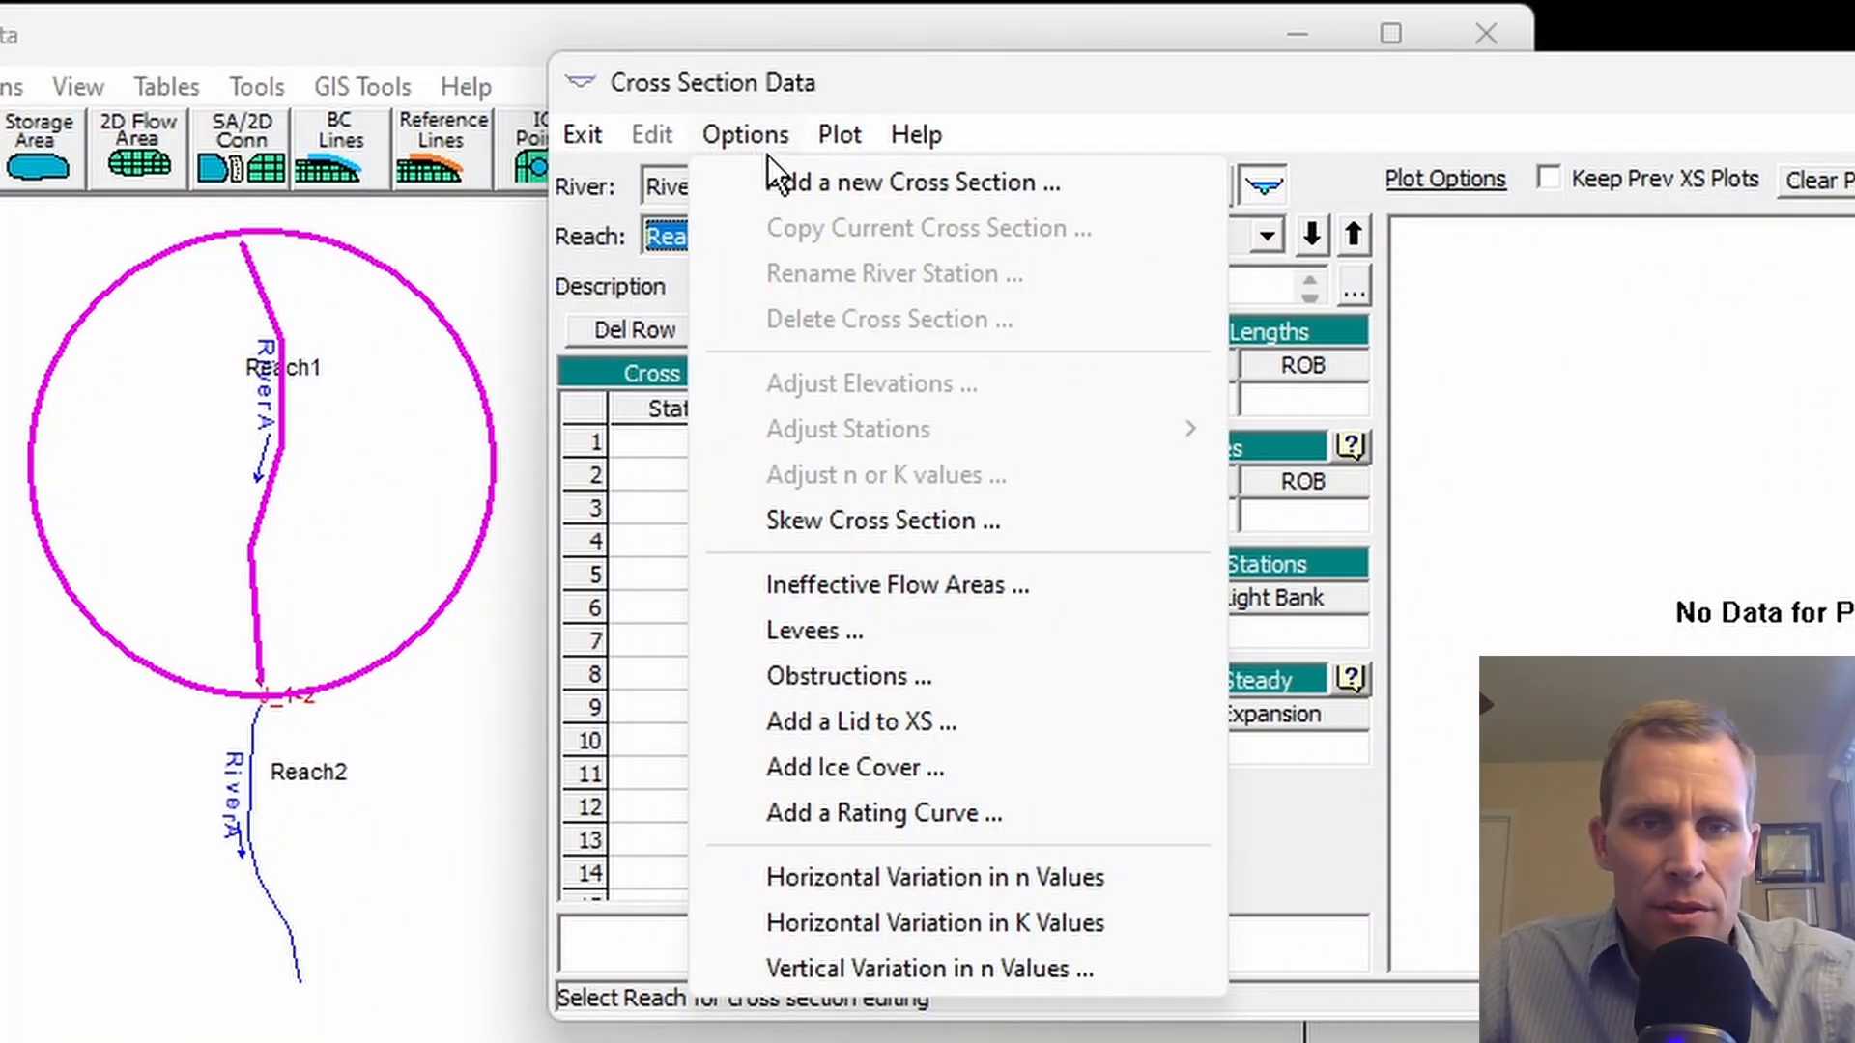
left_click(807, 190)
left_click_drag(1389, 530, 802, 254)
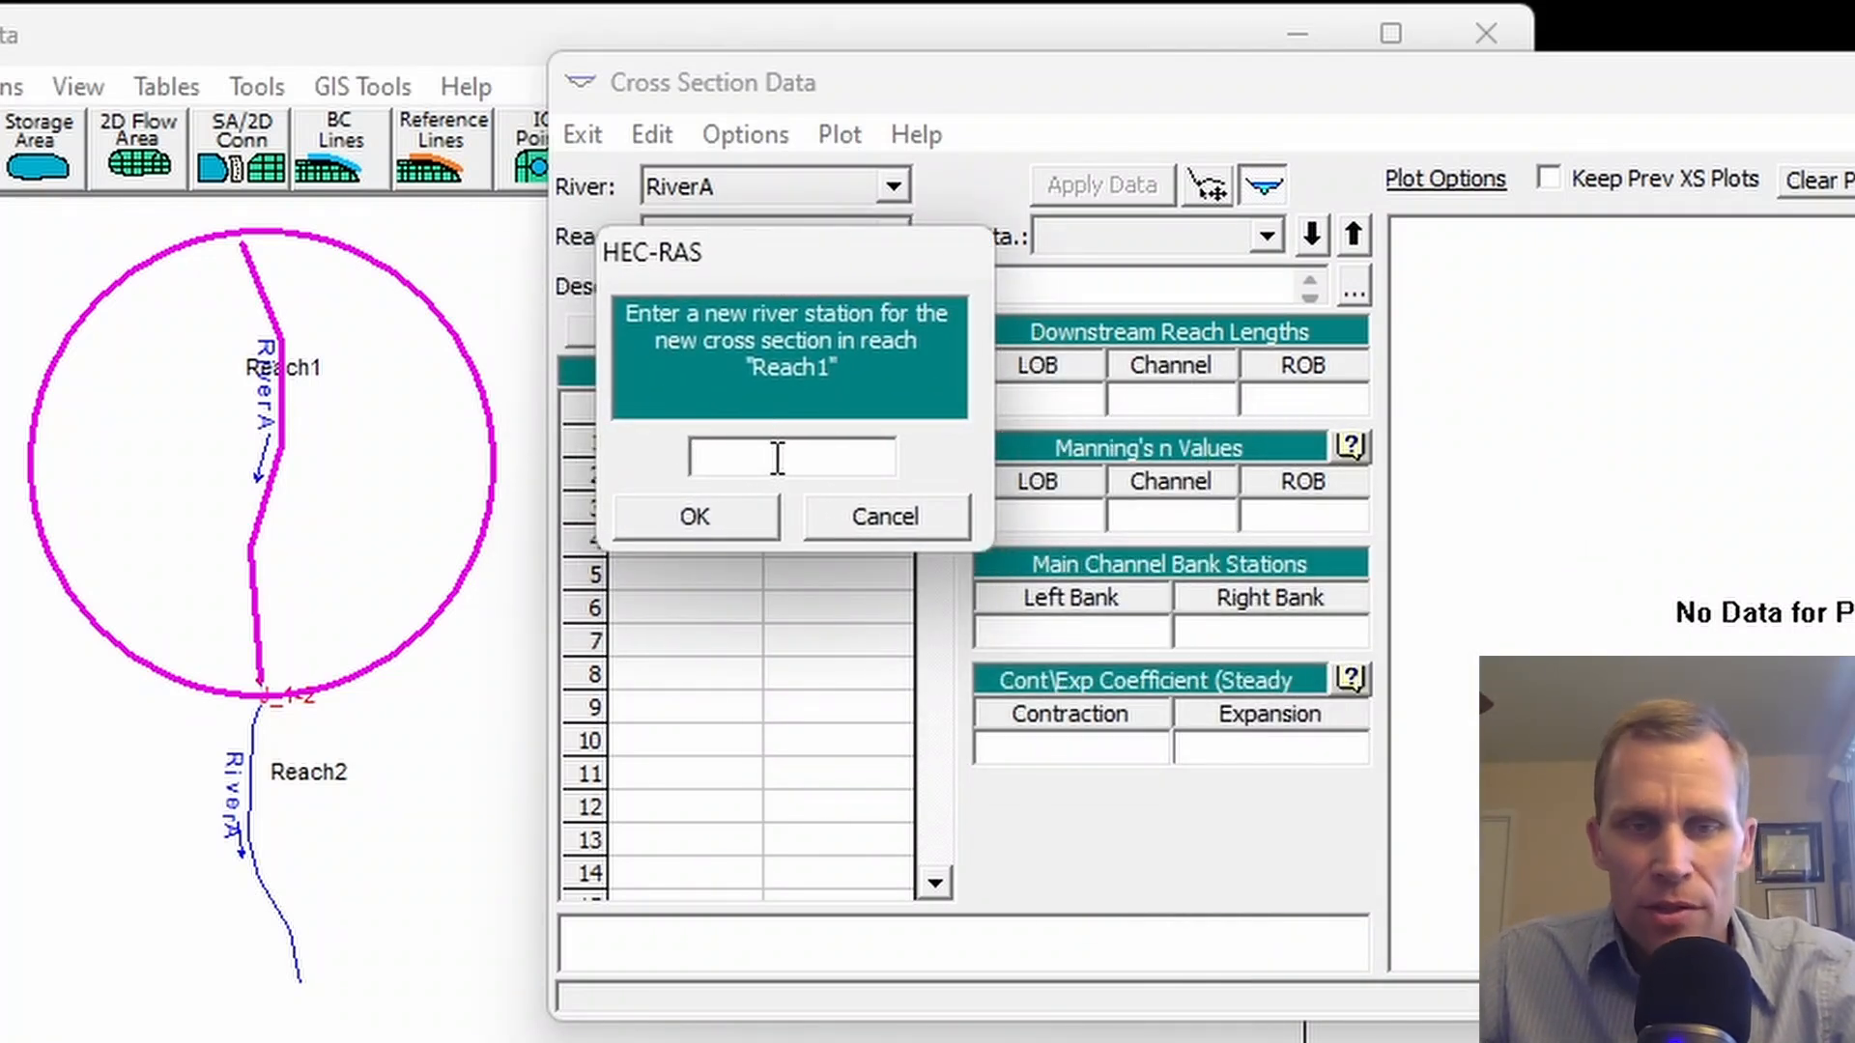
type("1000")
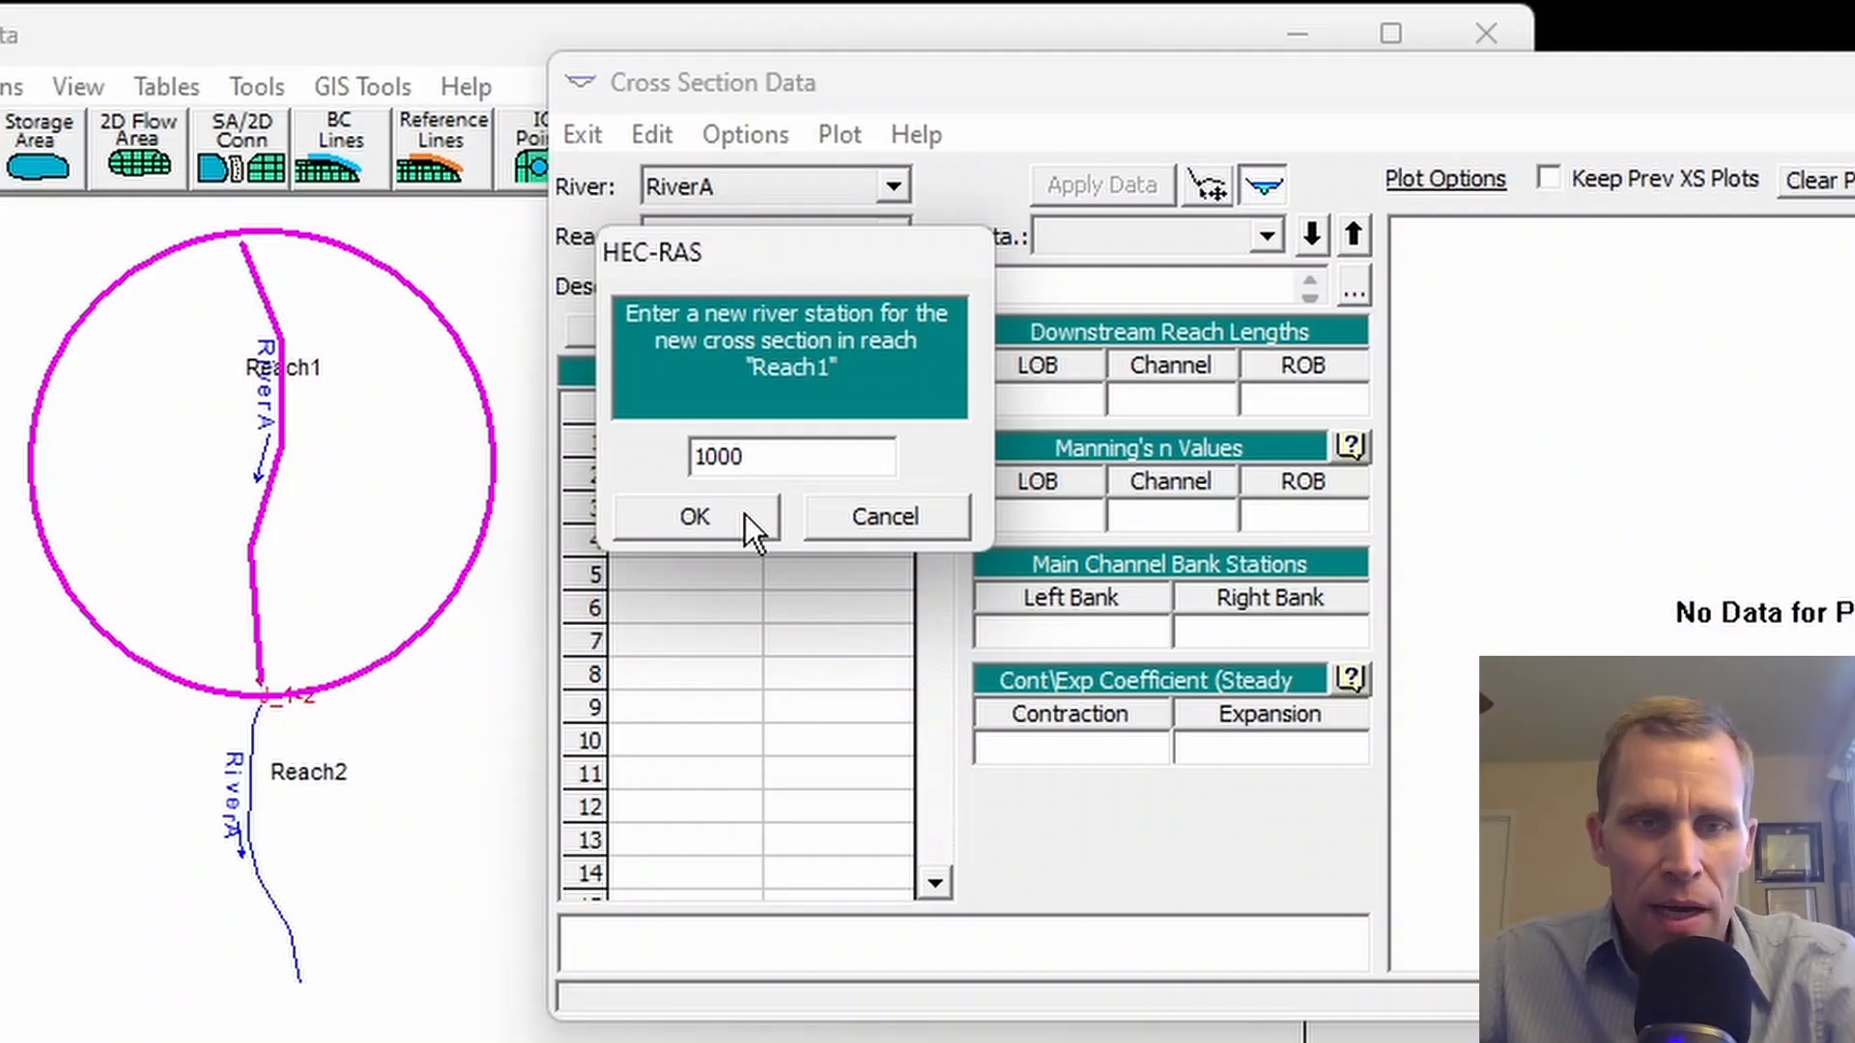
left_click(745, 514)
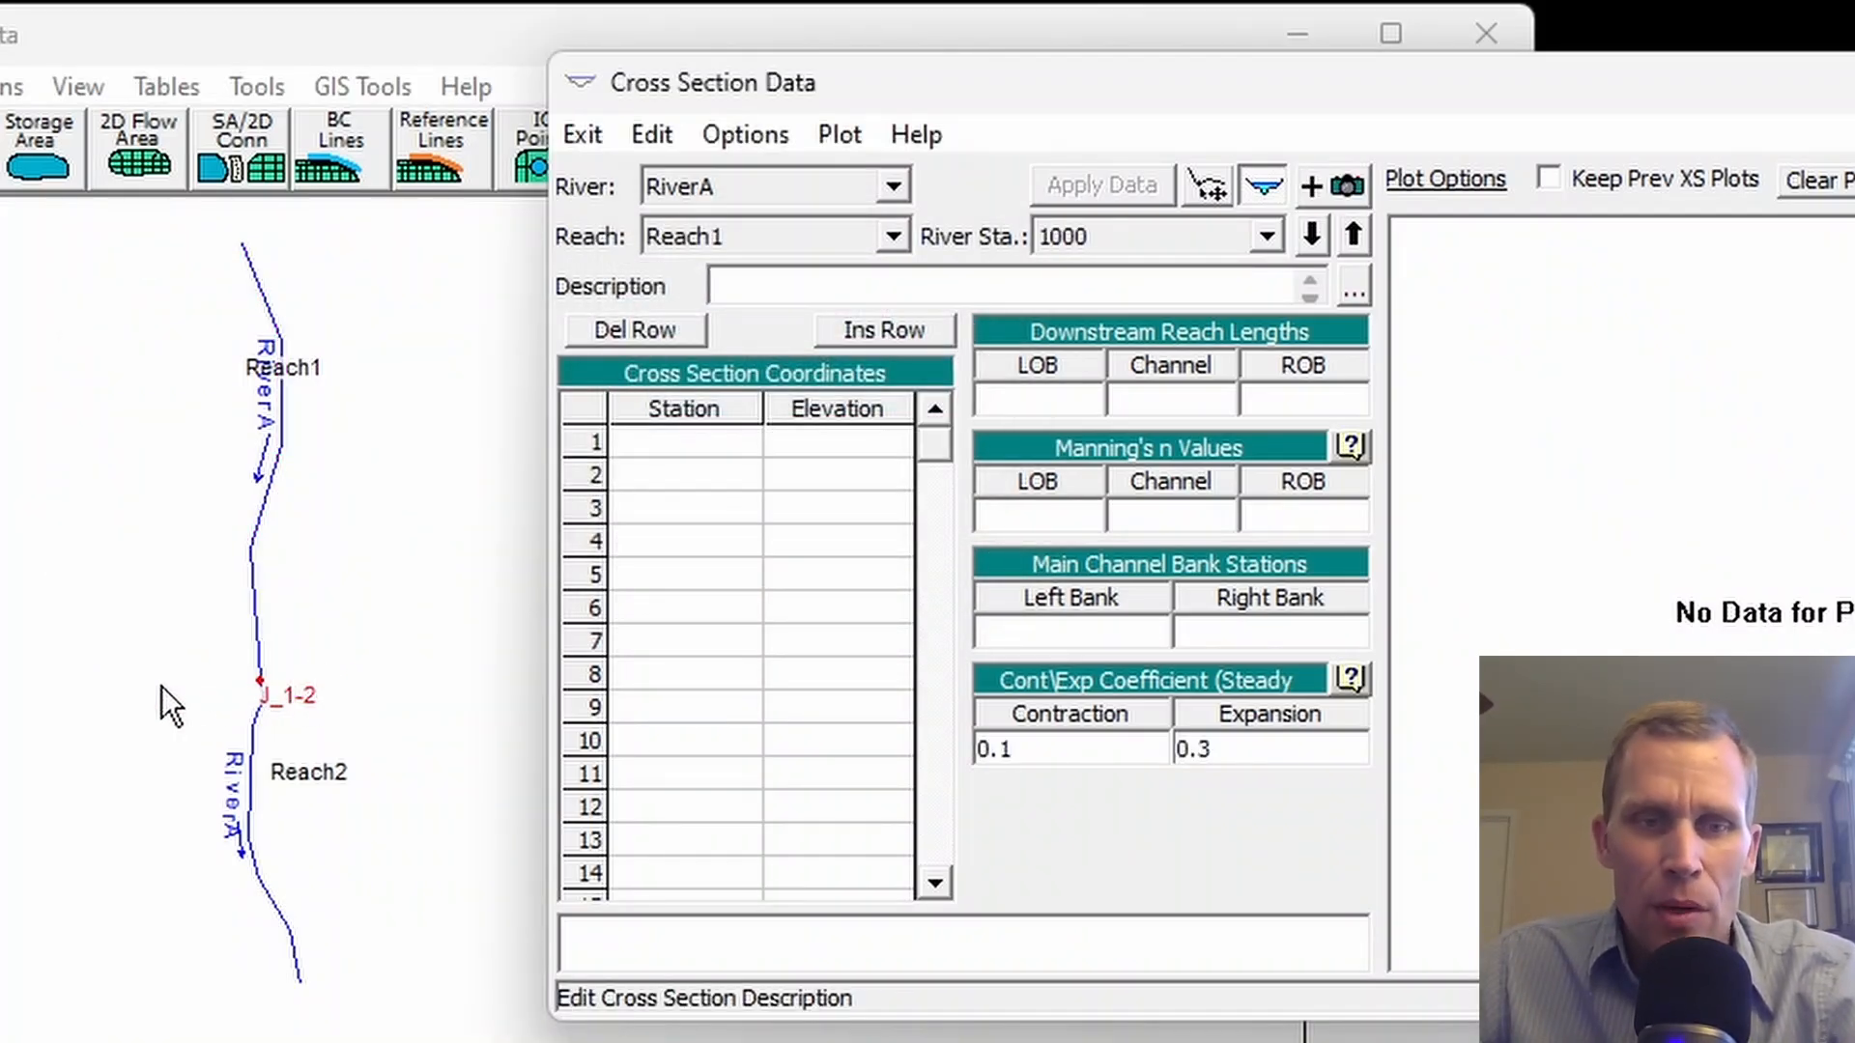
- Paste the copied station-elevation points into section 1000: 0/40, 20/40, 40/30, 70/30, 90/40 and 110/40
left_click_drag(1003, 86, 919, 103)
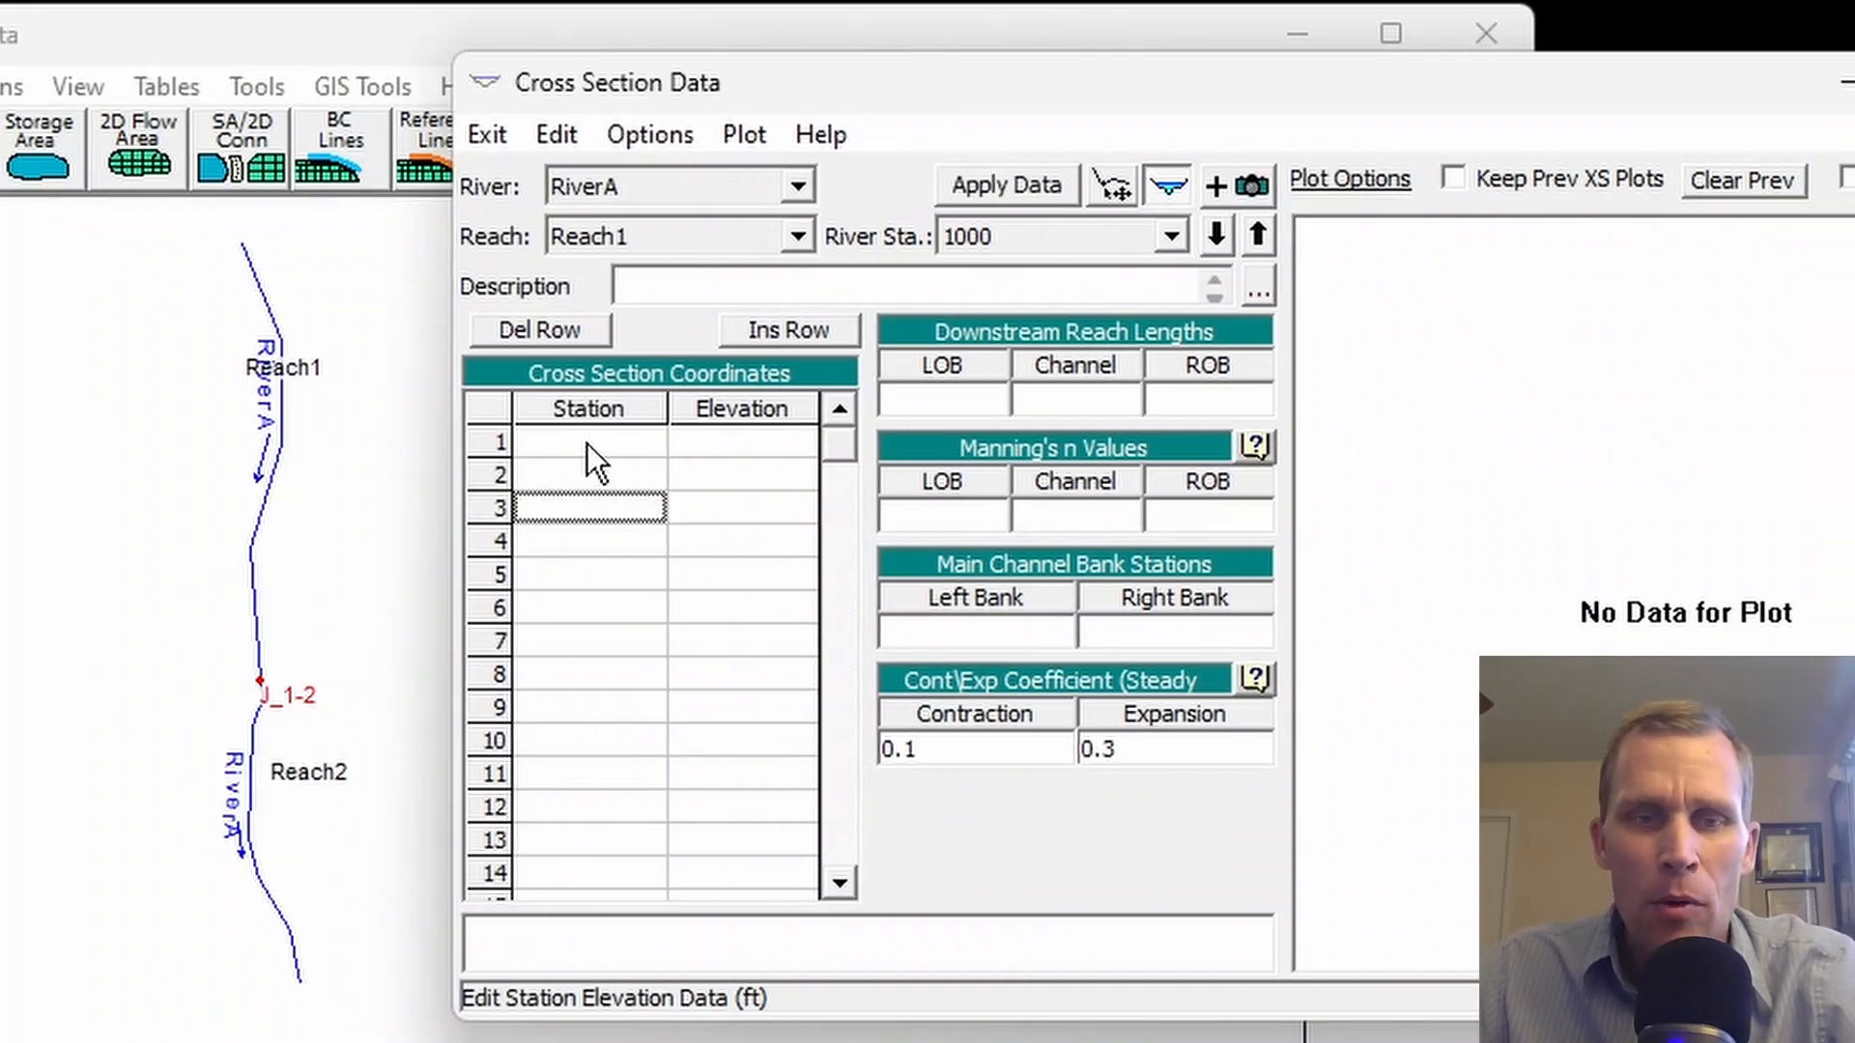
left_click_drag(589, 445, 748, 657)
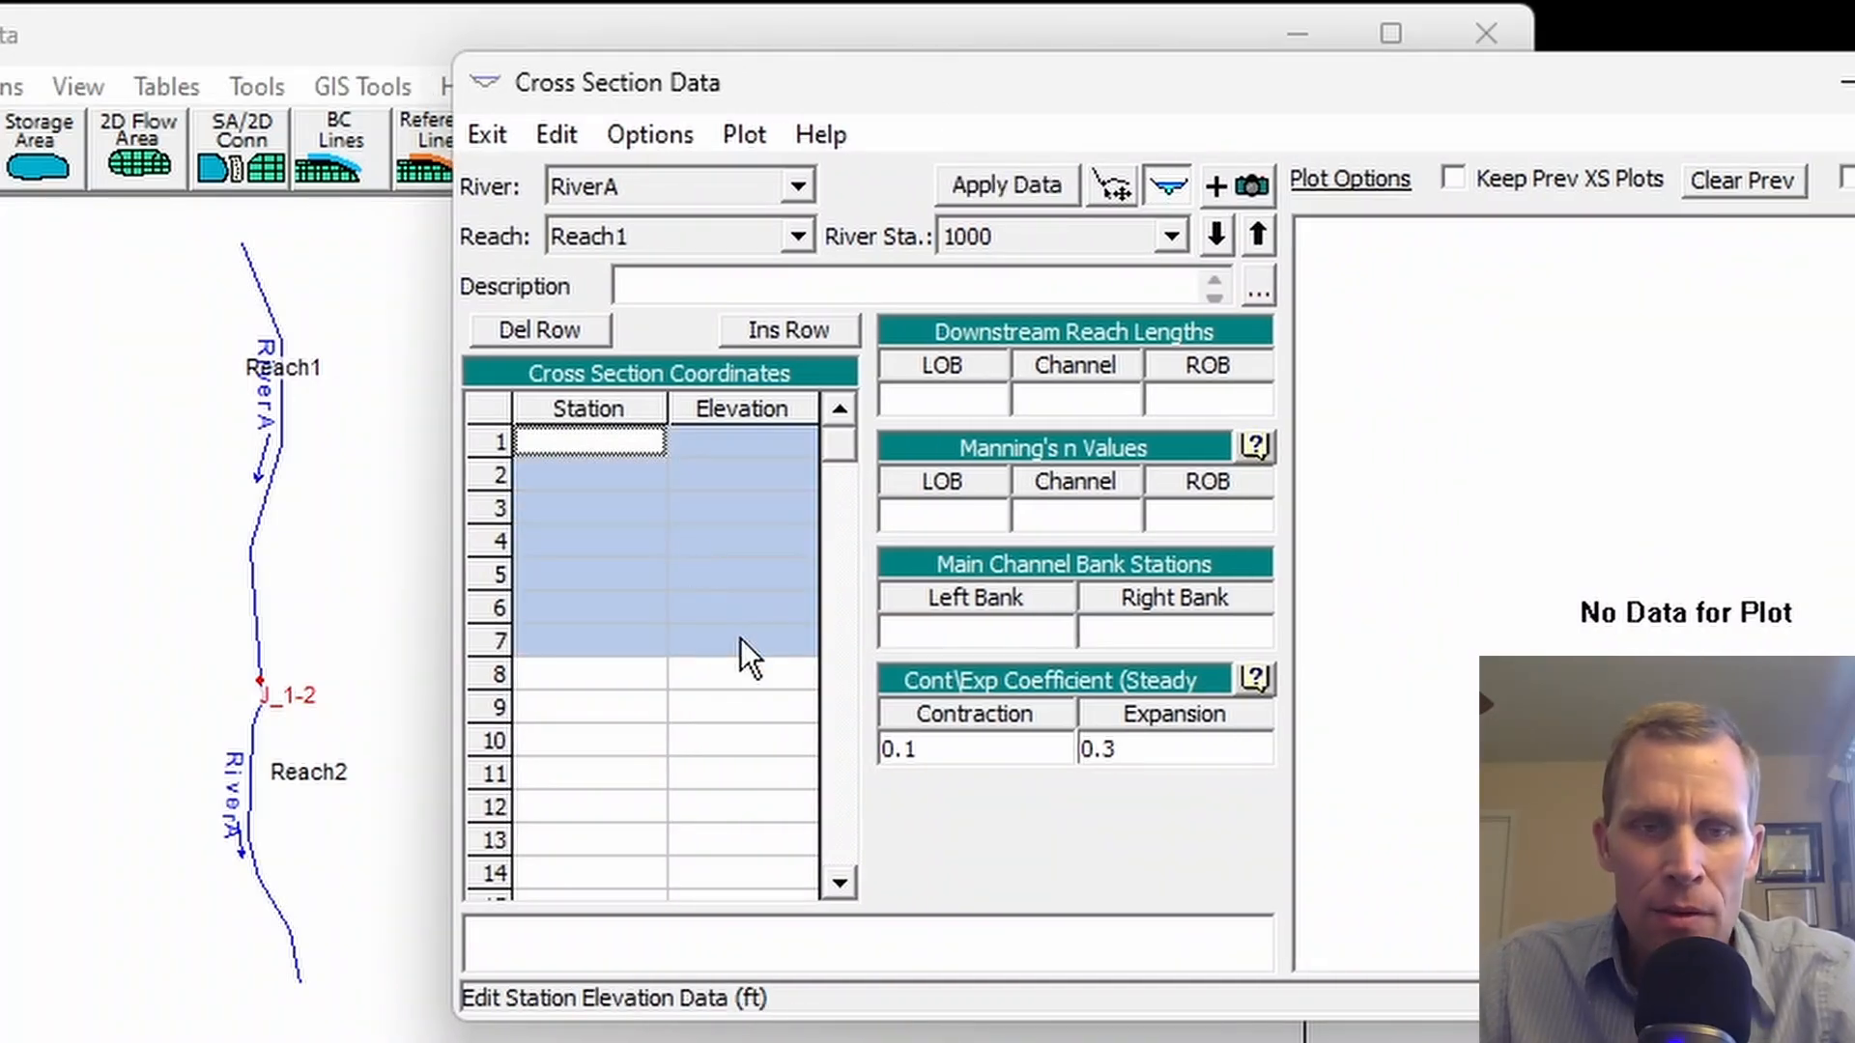
key("ctrl+v")
left_click(652, 514)
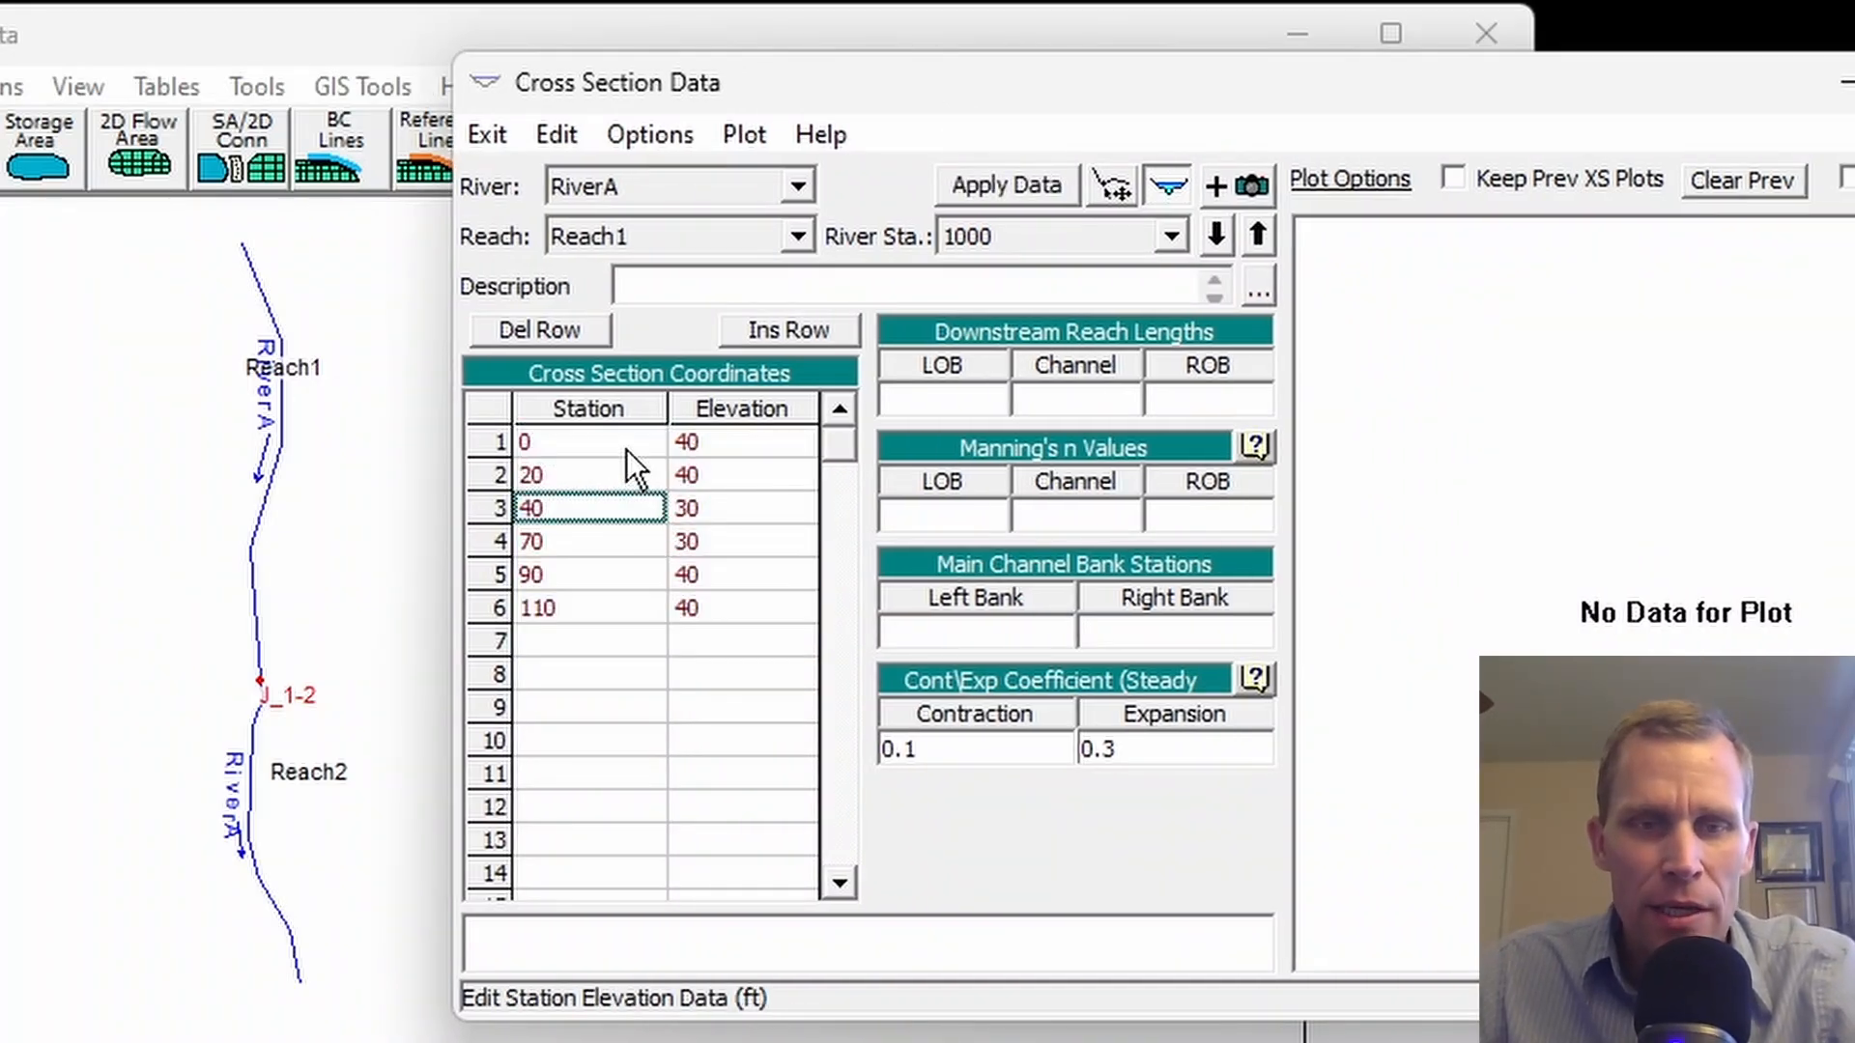
- Set the downstream reach lengths of section 1000 to 0 for the left overbank, channel and right overbank
left_click(913, 401)
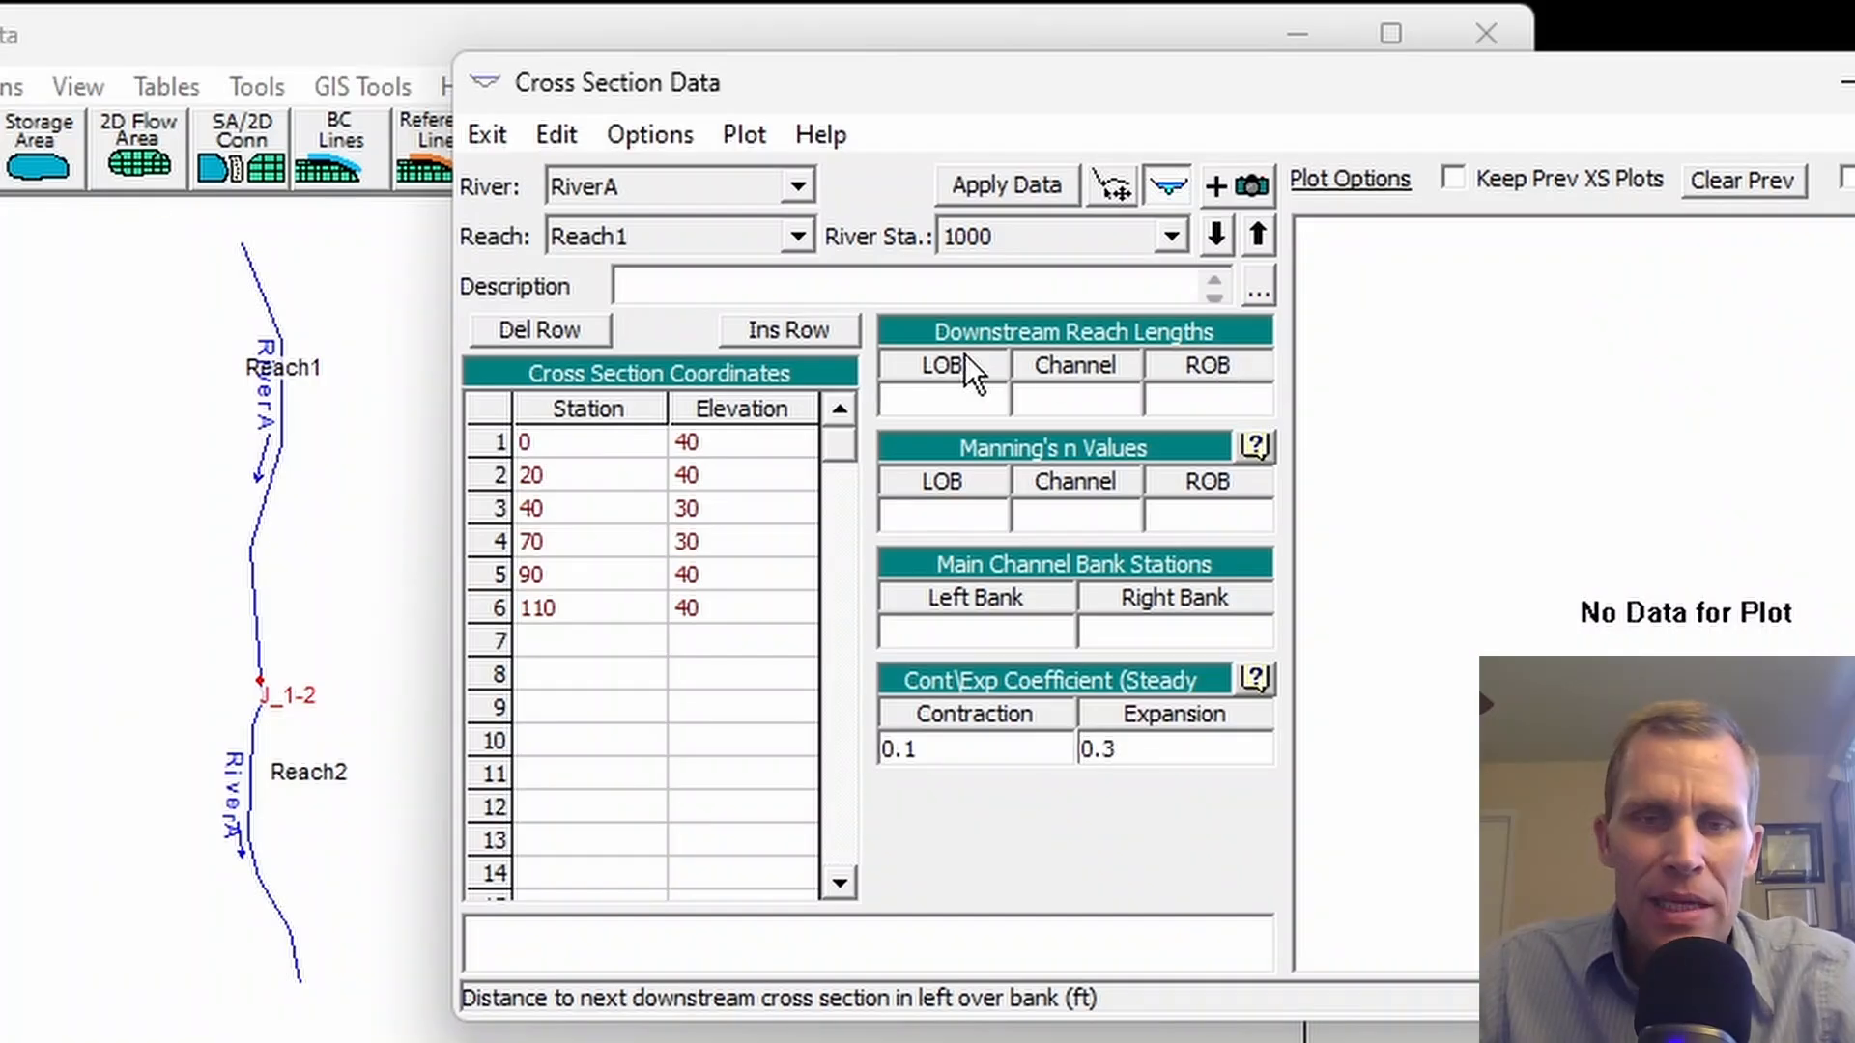
type("0")
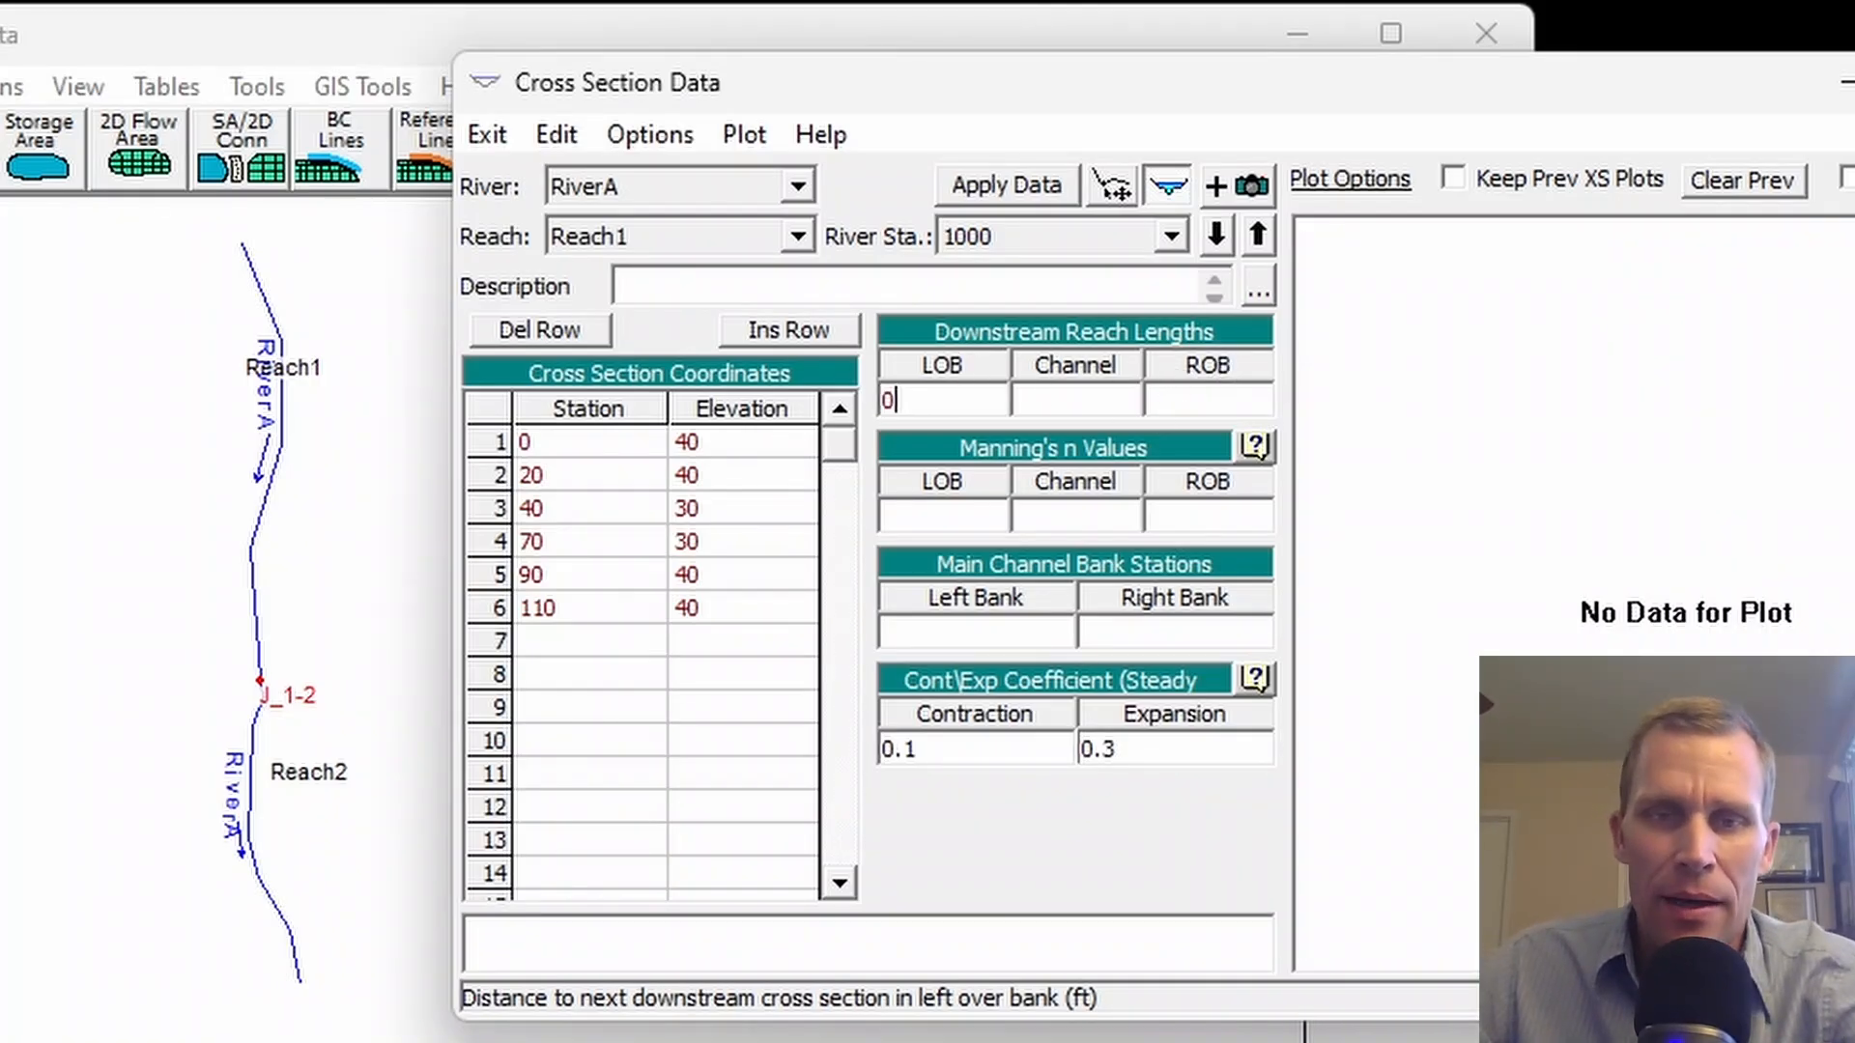
left_click(1063, 399)
type("0")
left_click(1187, 400)
type("0")
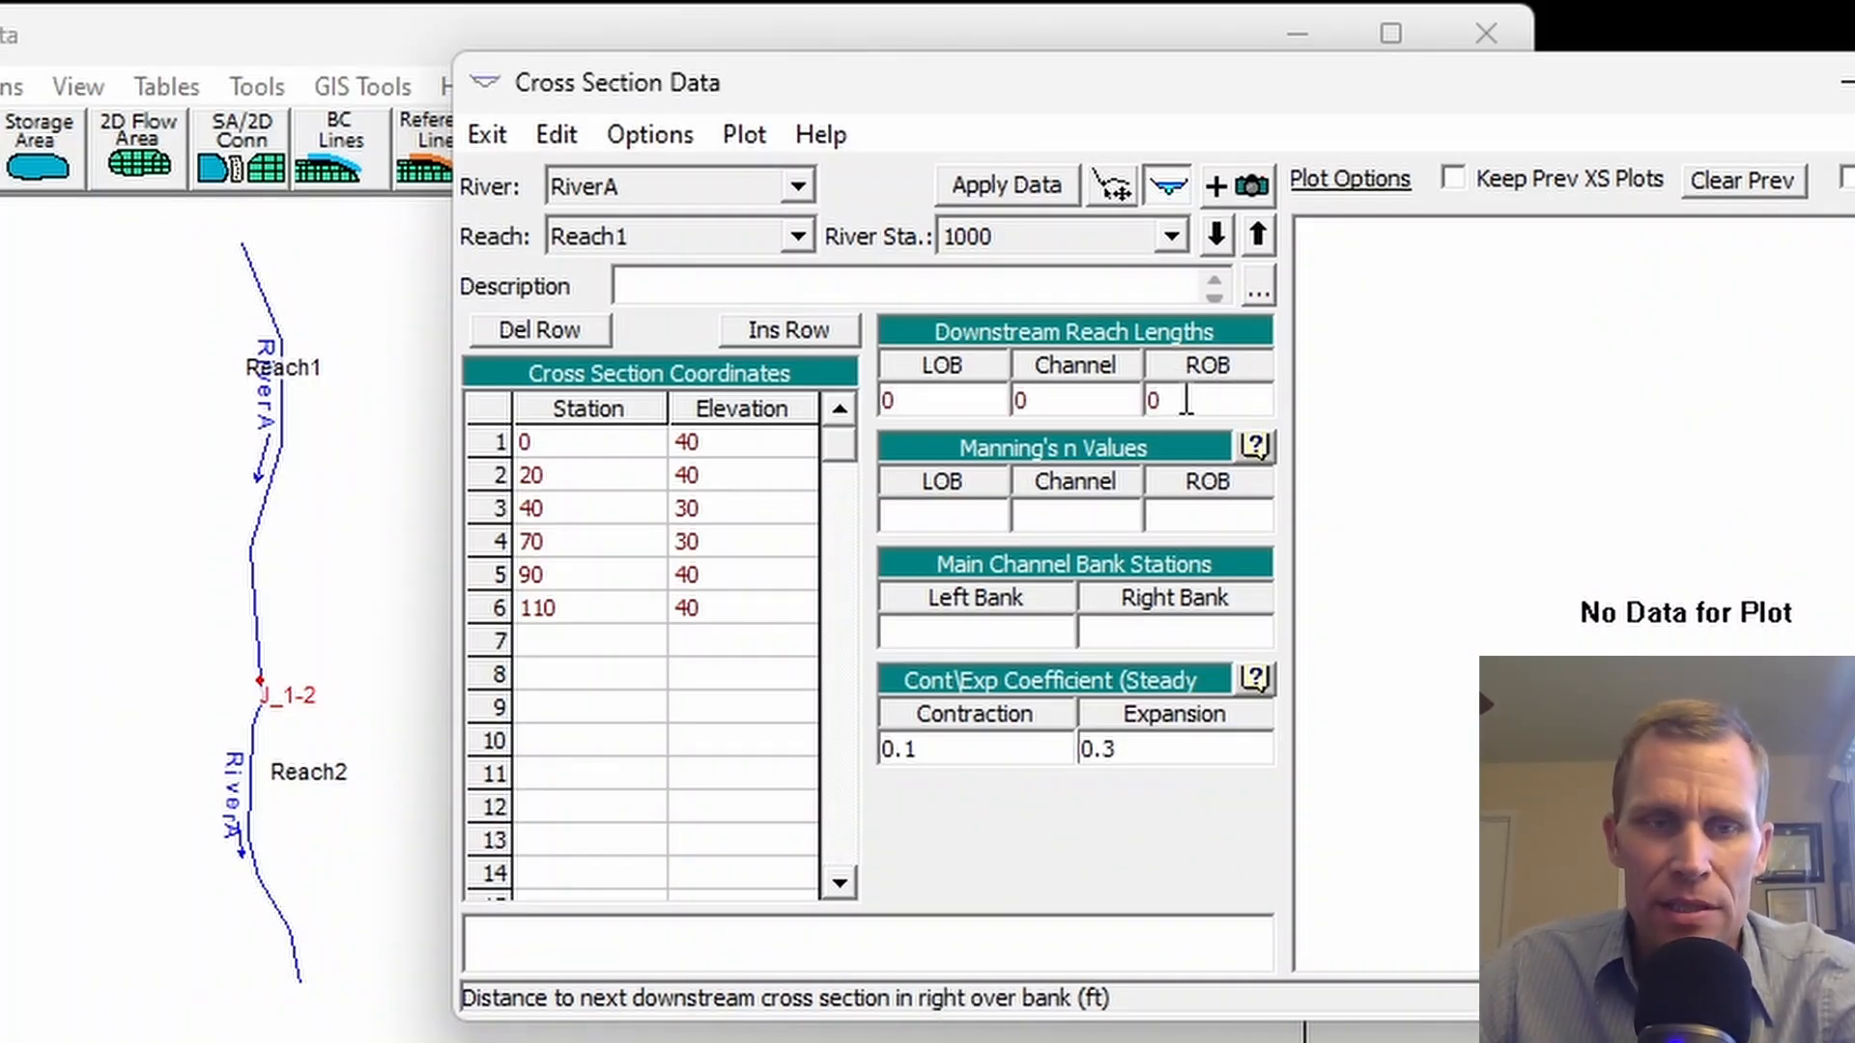
- Set Manning's n of section 1000 to 0.04 for the left overbank, channel and right overbank
left_click(960, 519)
type("0.04")
key("Tab")
type("0.04")
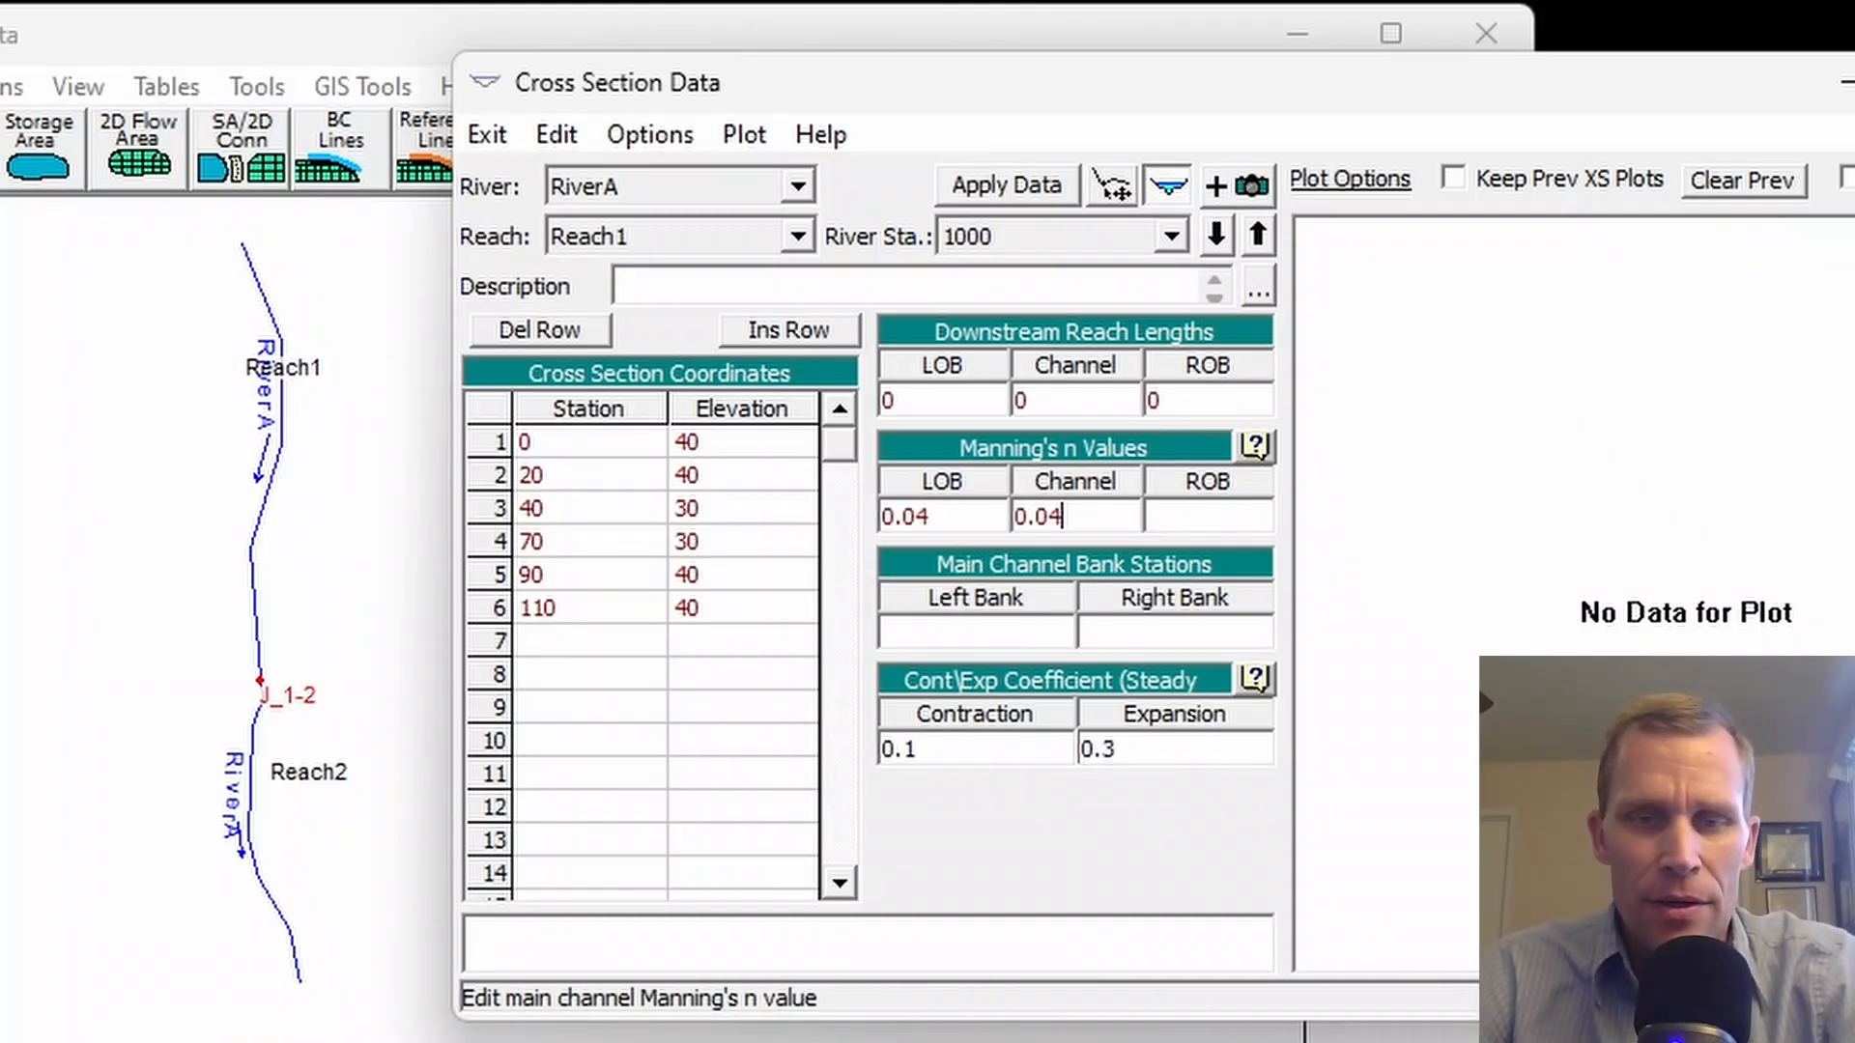
key("Tab")
type("0.04")
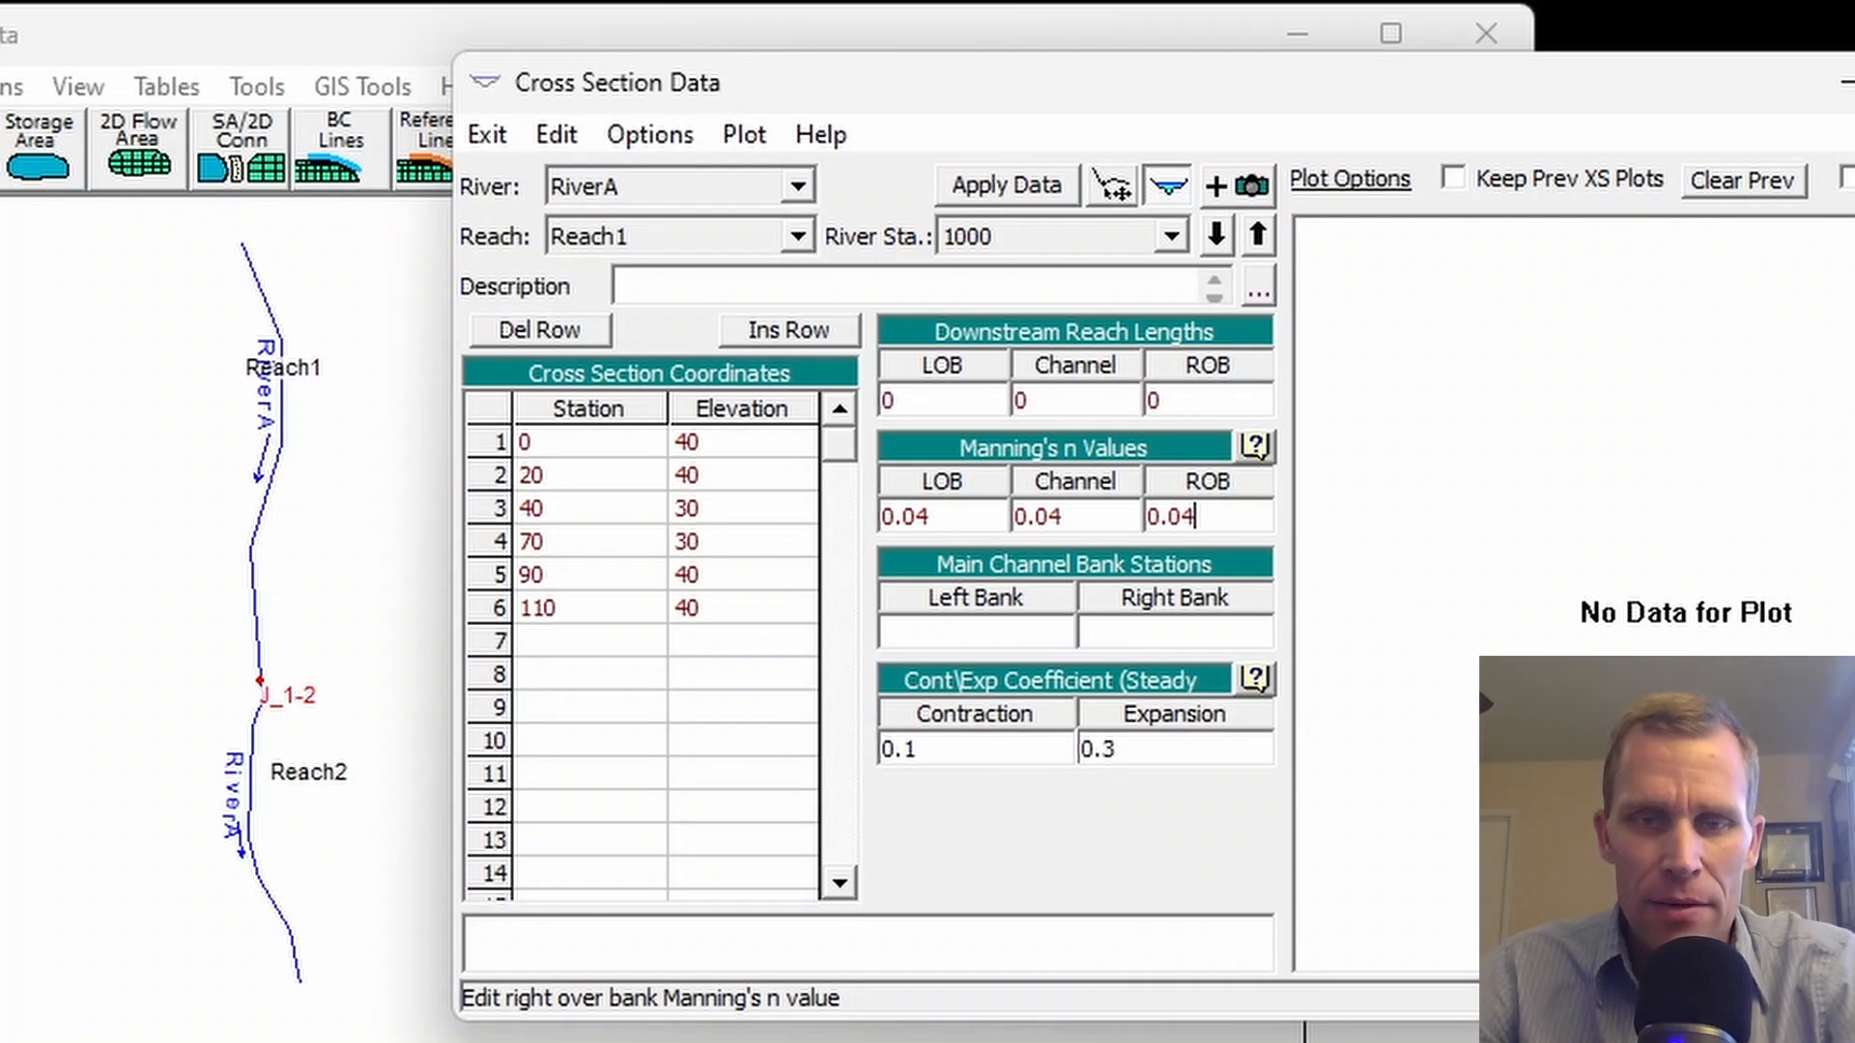
- Set the main channel bank stations to 20 on the left and 90 on the right, and apply the cross section data
key("Tab")
type("20")
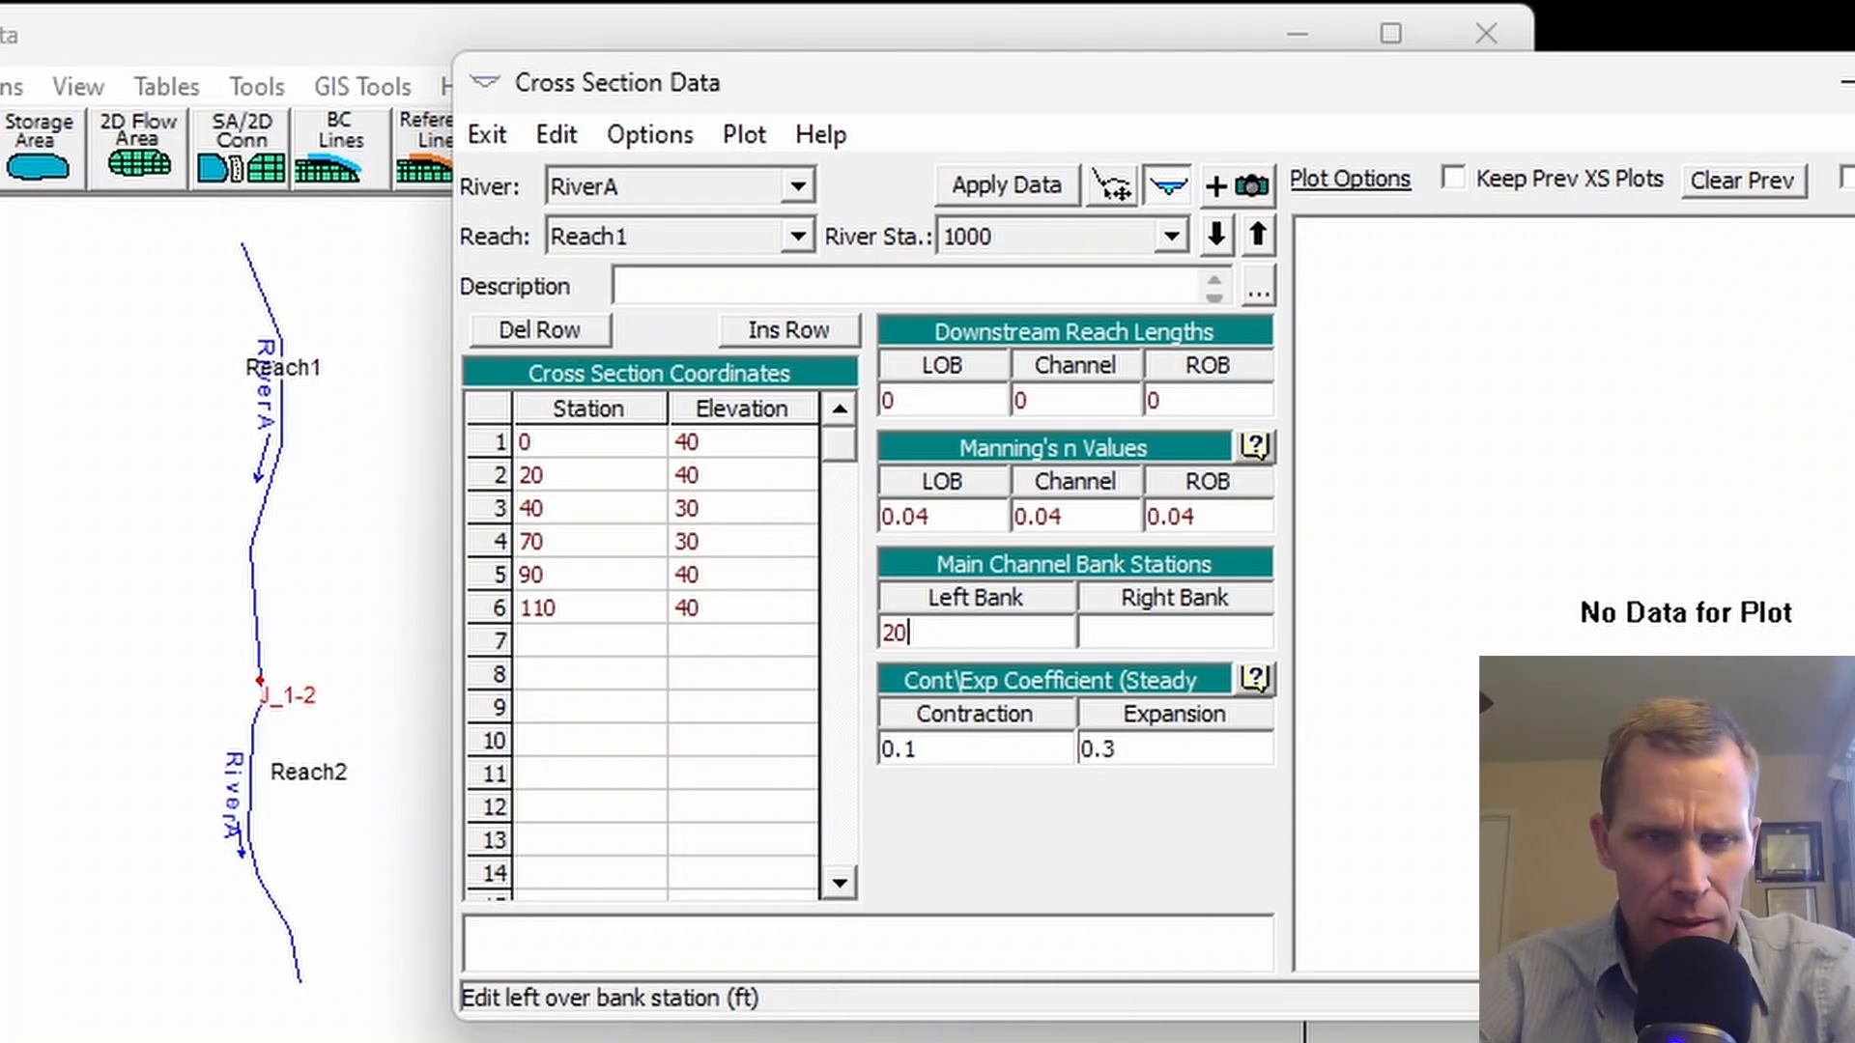
key("Tab")
type("90")
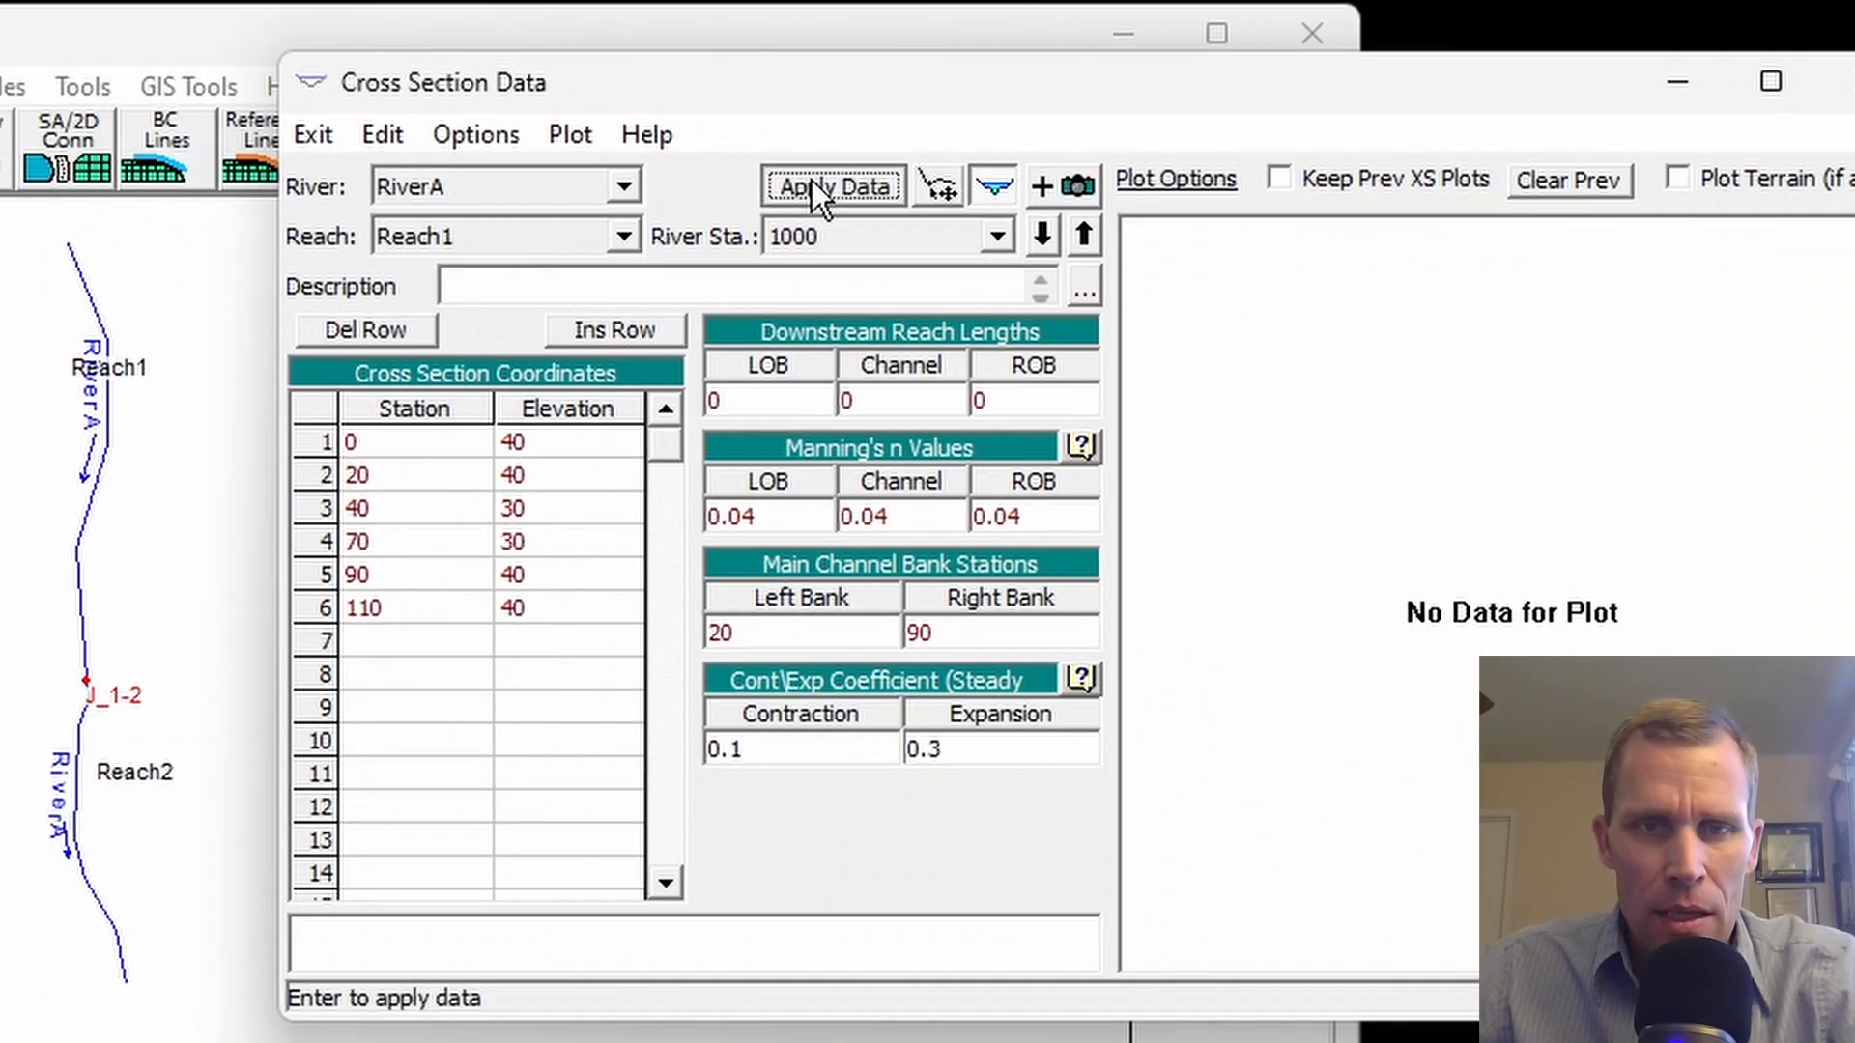
left_click(1000, 185)
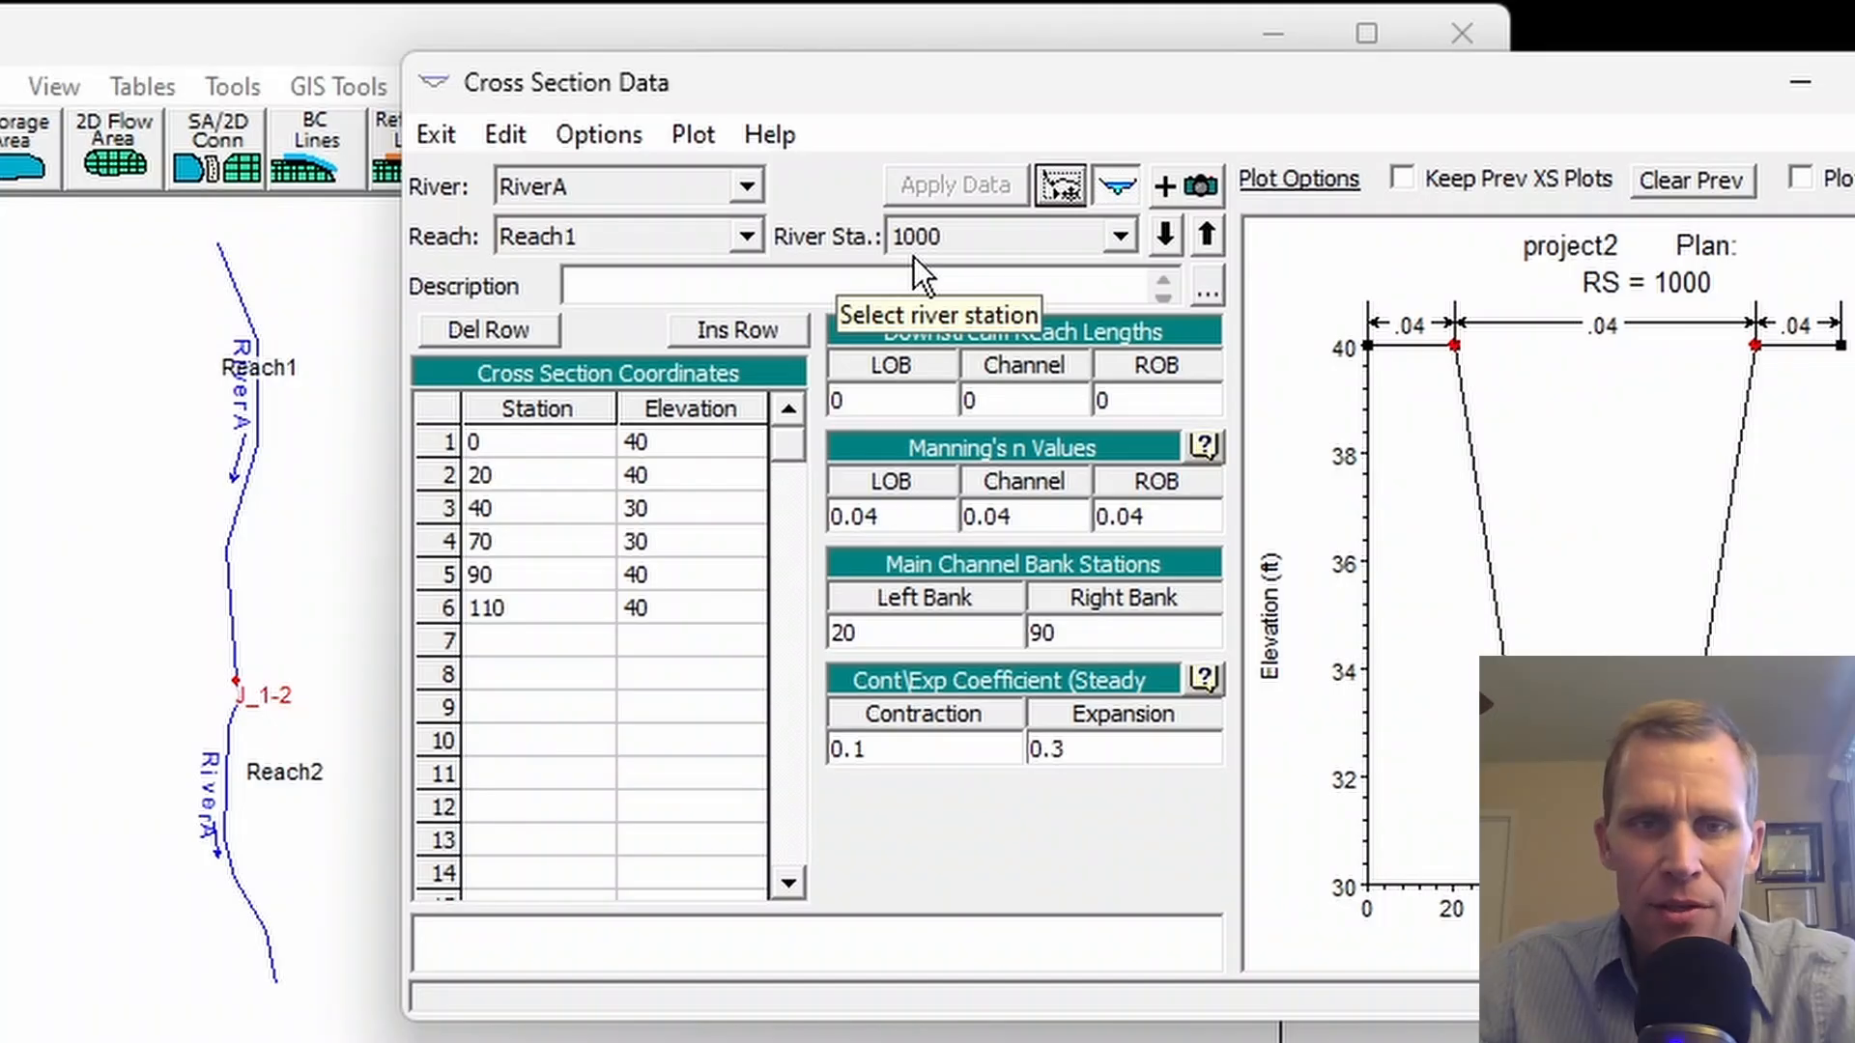
- Copy cross section 1000 to a new river station 2000 in Reach1 of RiverA
left_click(917, 401)
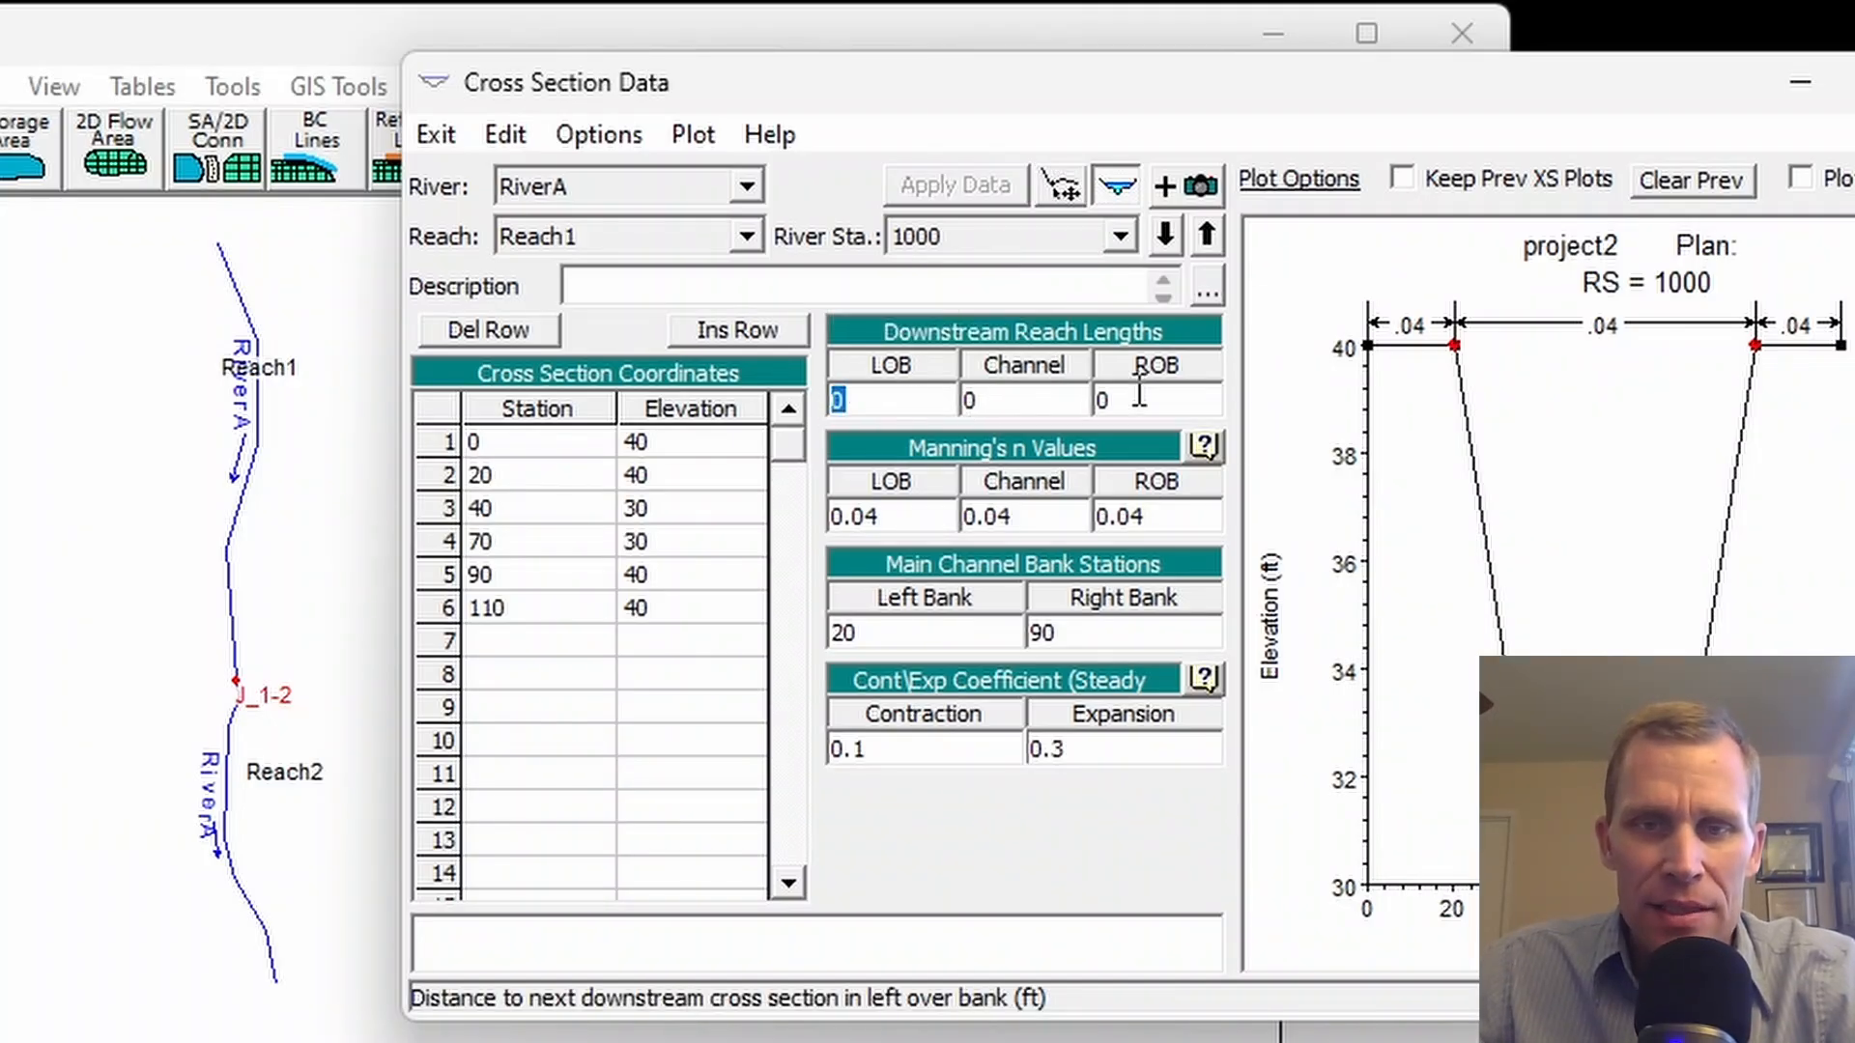
left_click(592, 135)
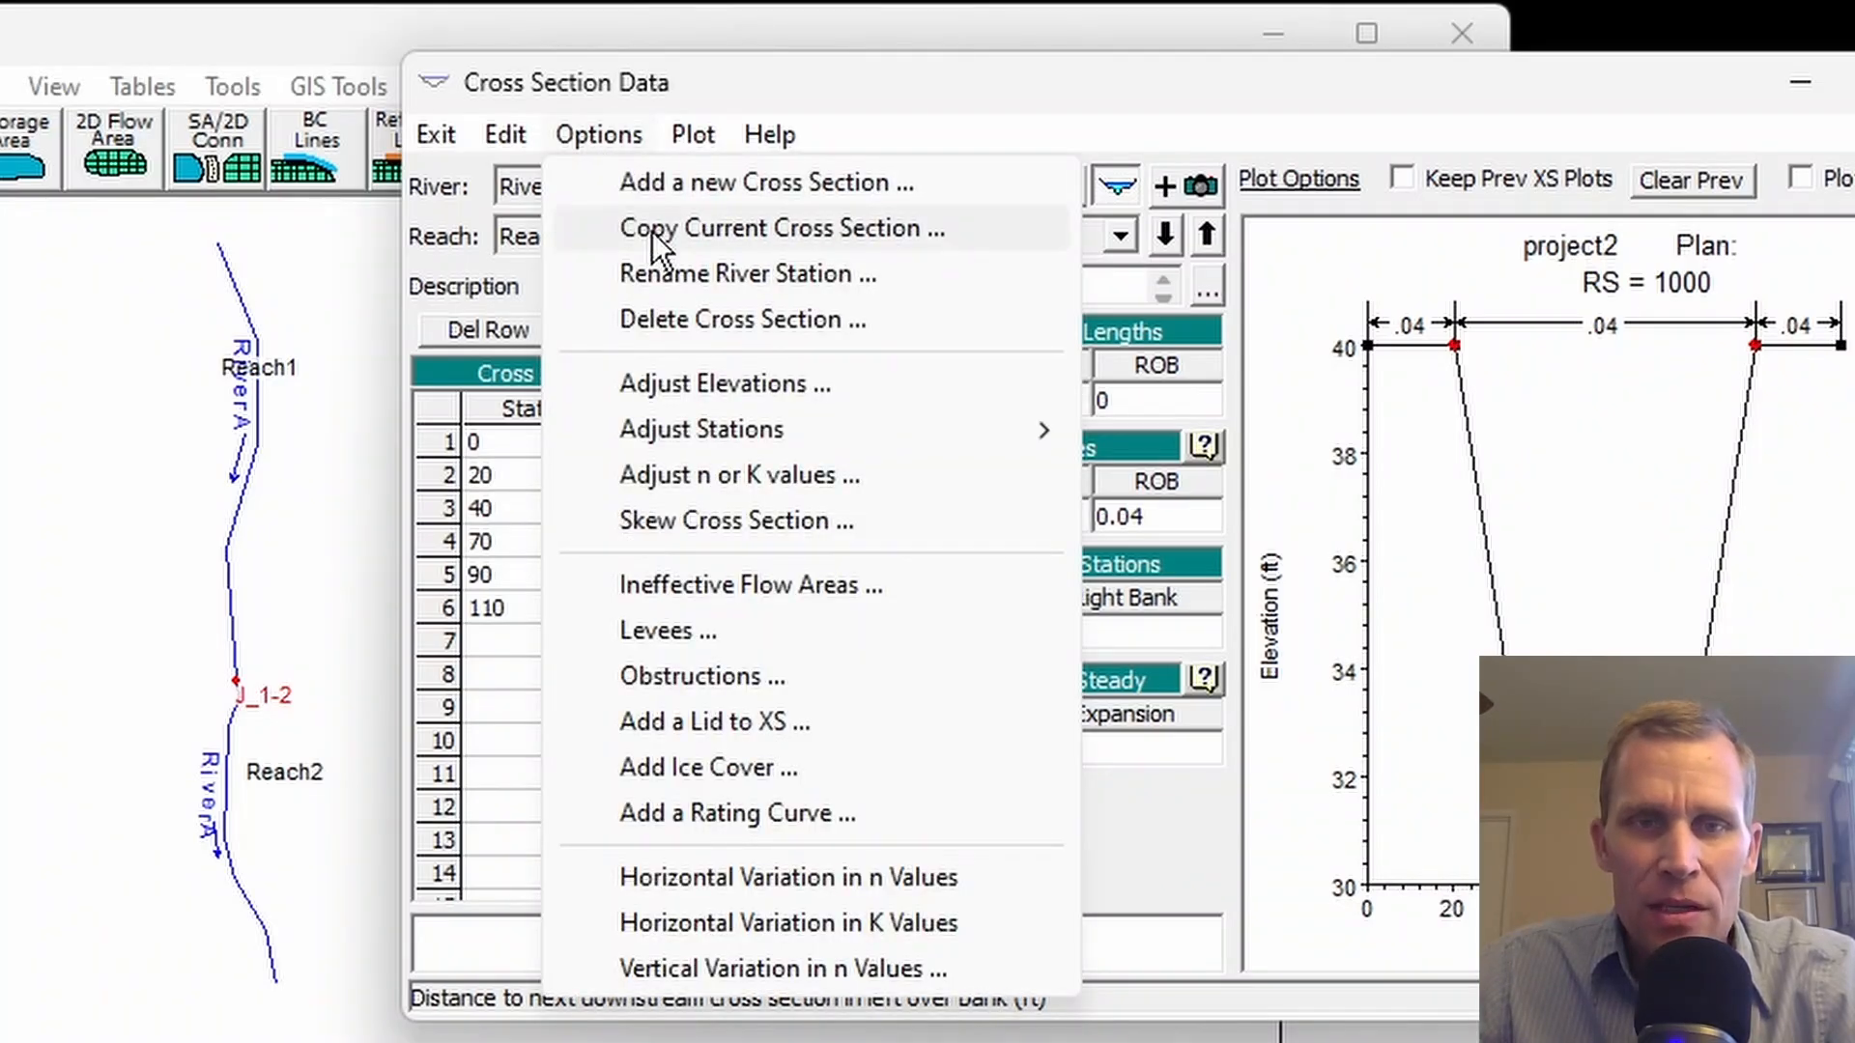
left_click(652, 232)
left_click_drag(984, 322, 626, 240)
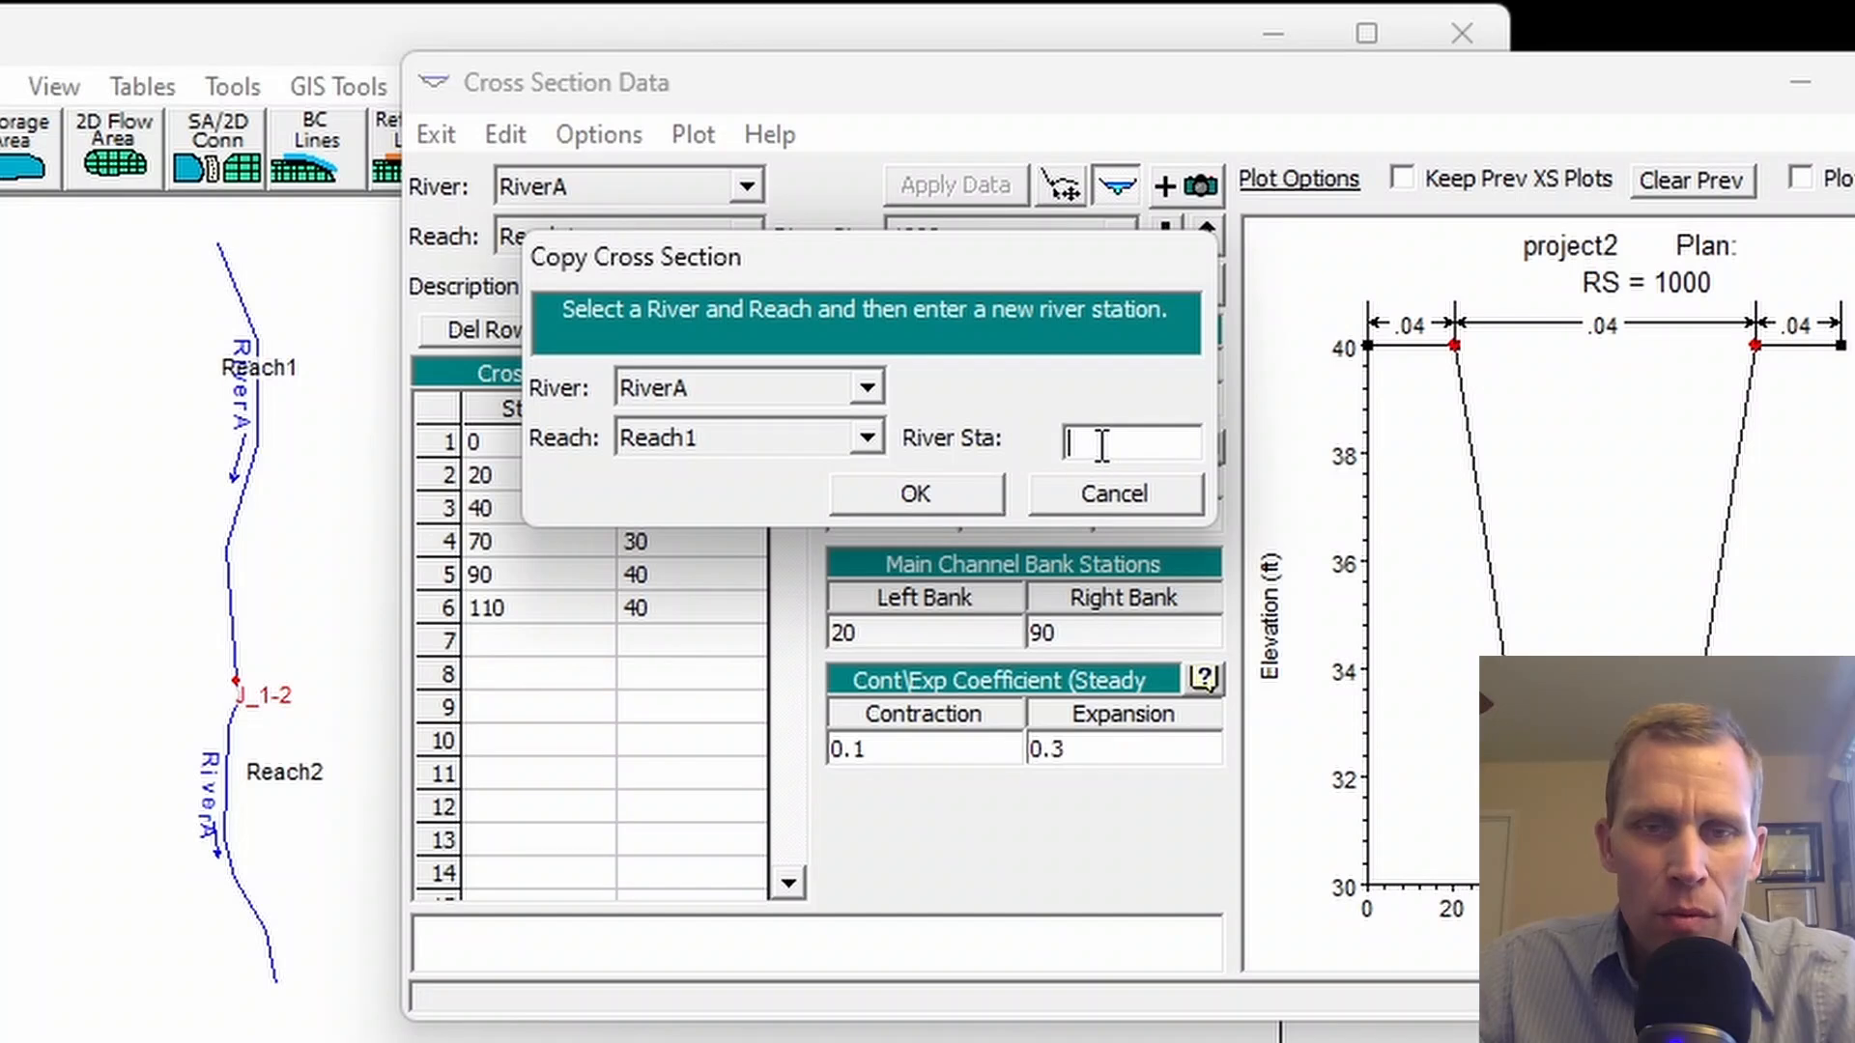
type("2000")
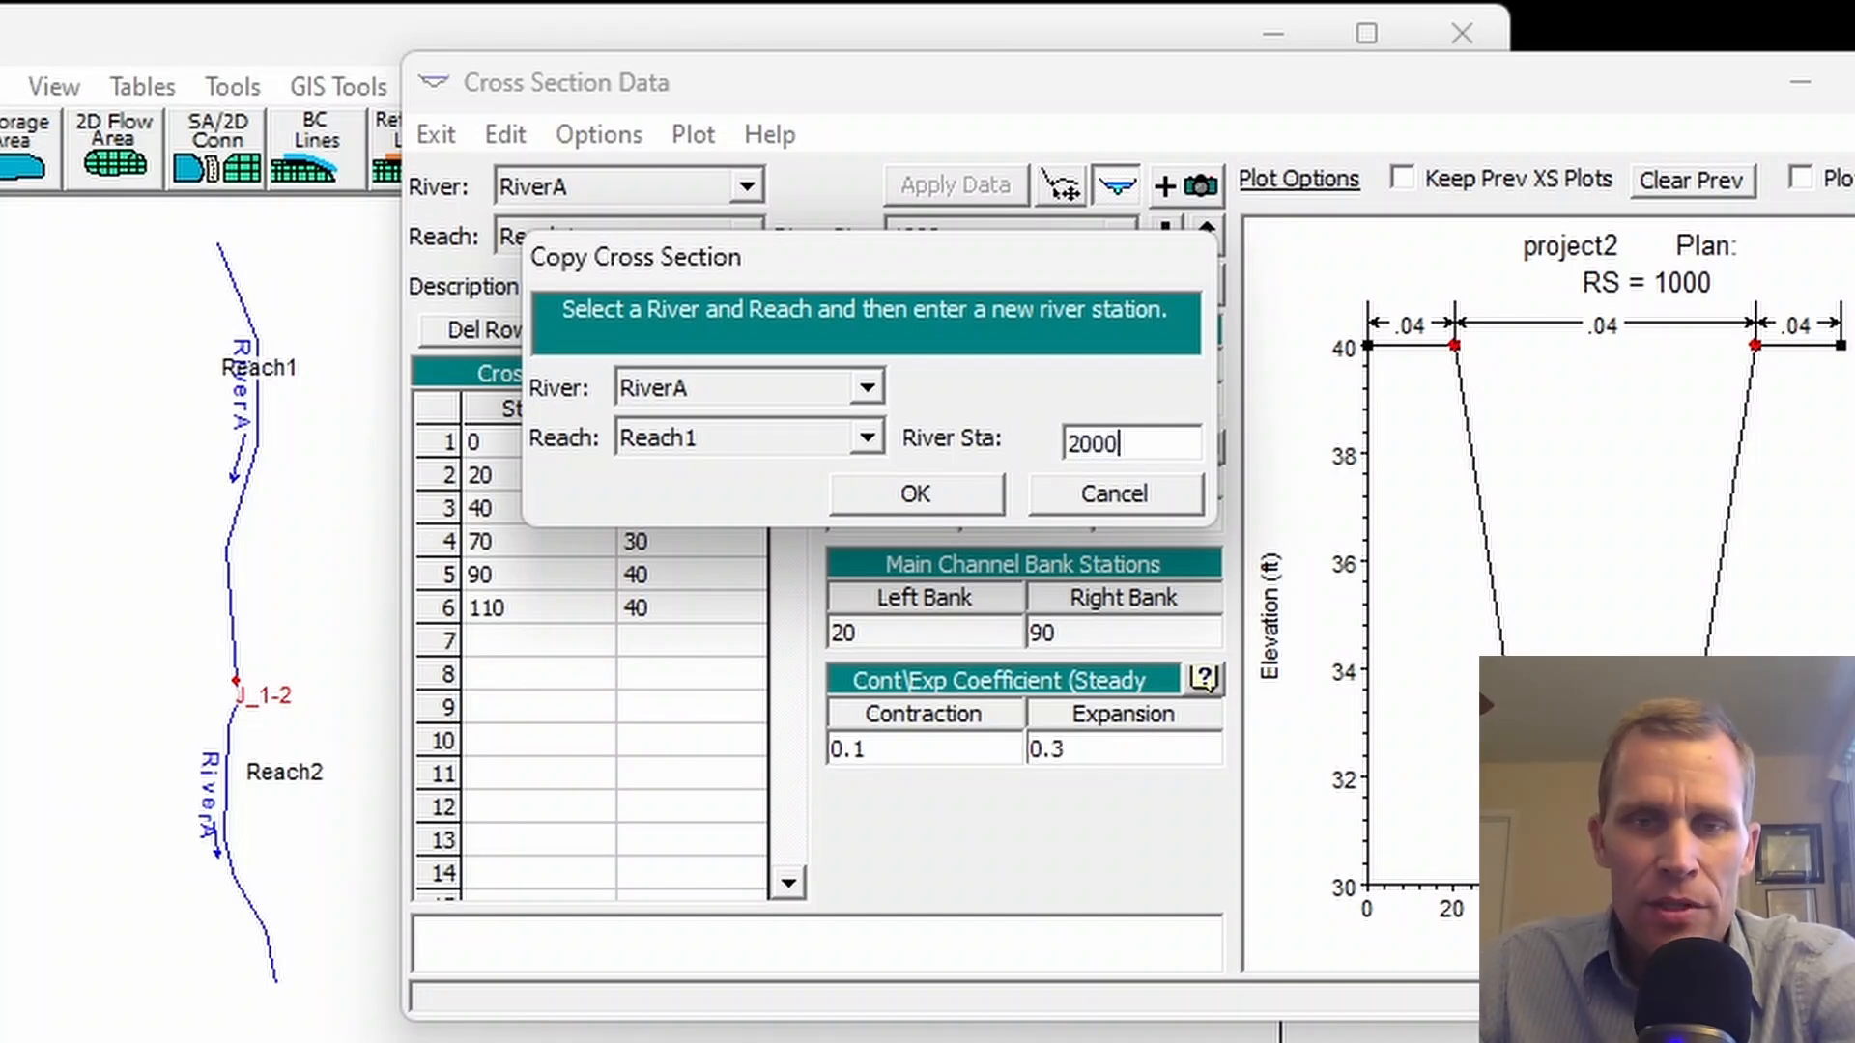
left_click(915, 498)
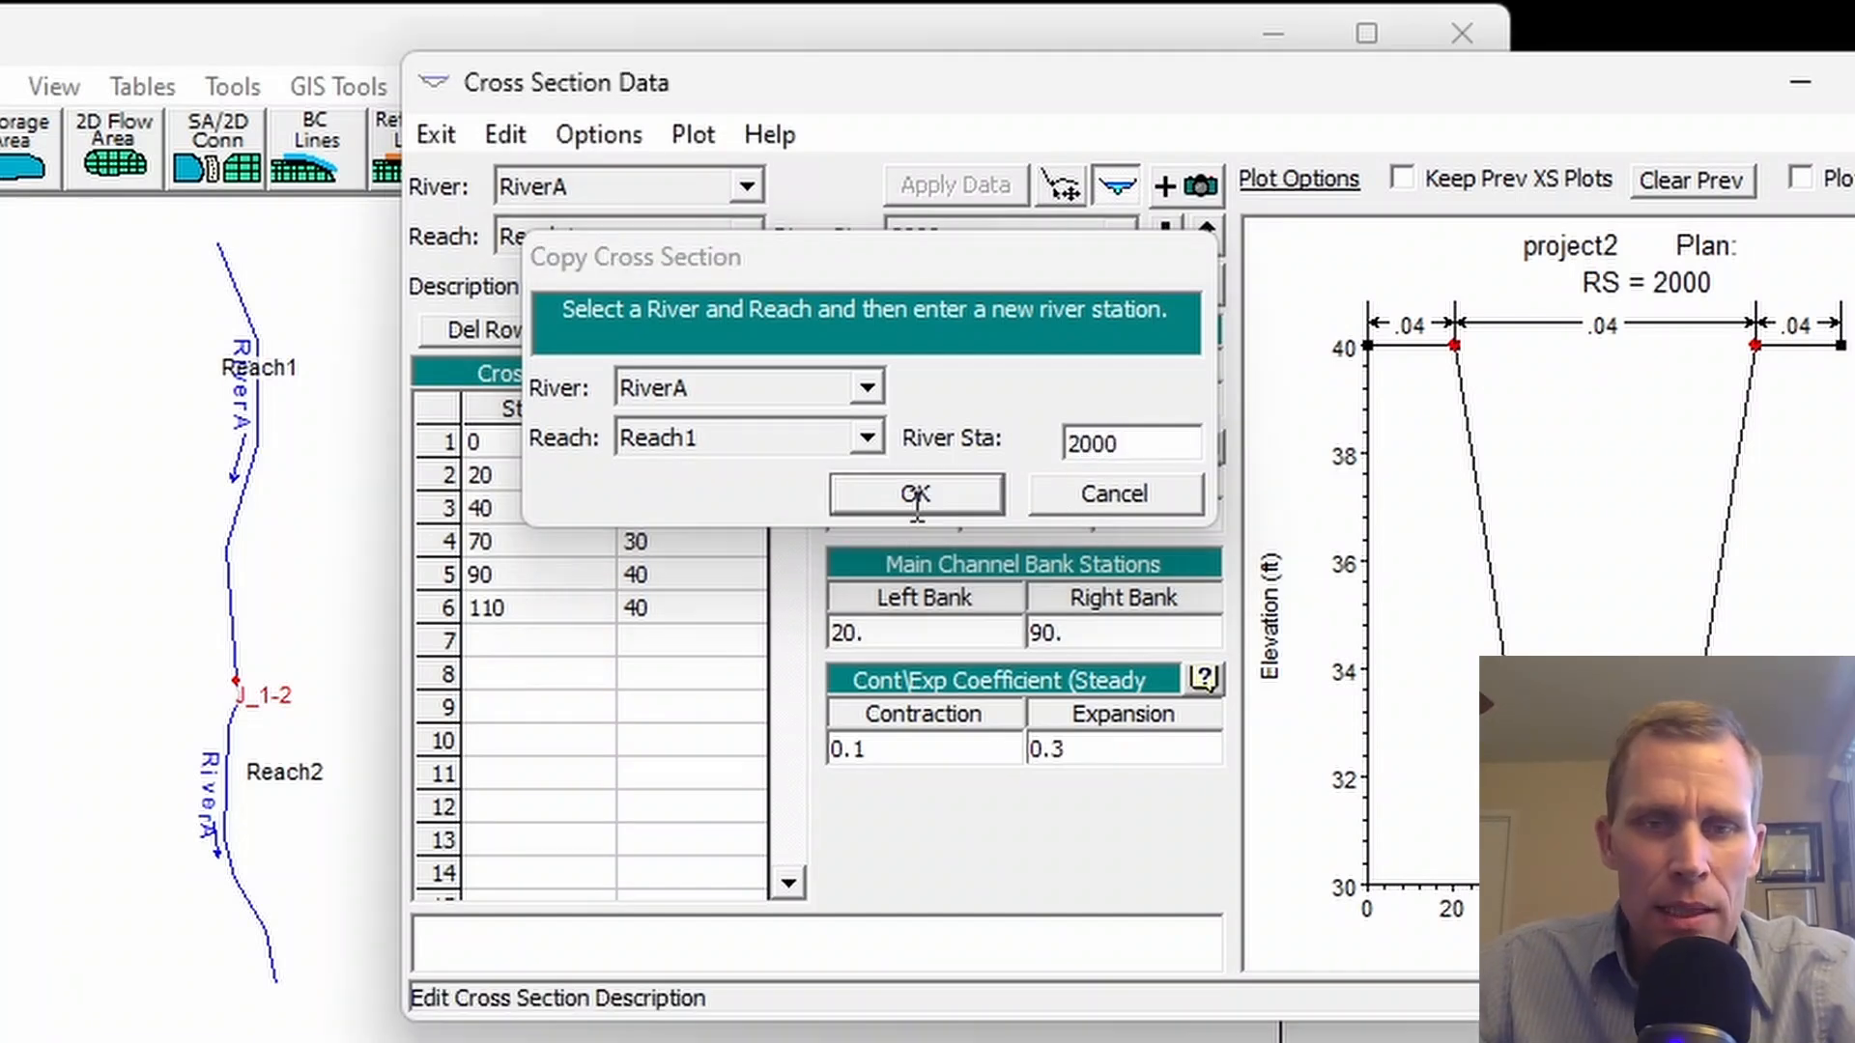
- Set the downstream reach lengths of section 2000 to 1000 for the left overbank, channel and right overbank
left_click(839, 401)
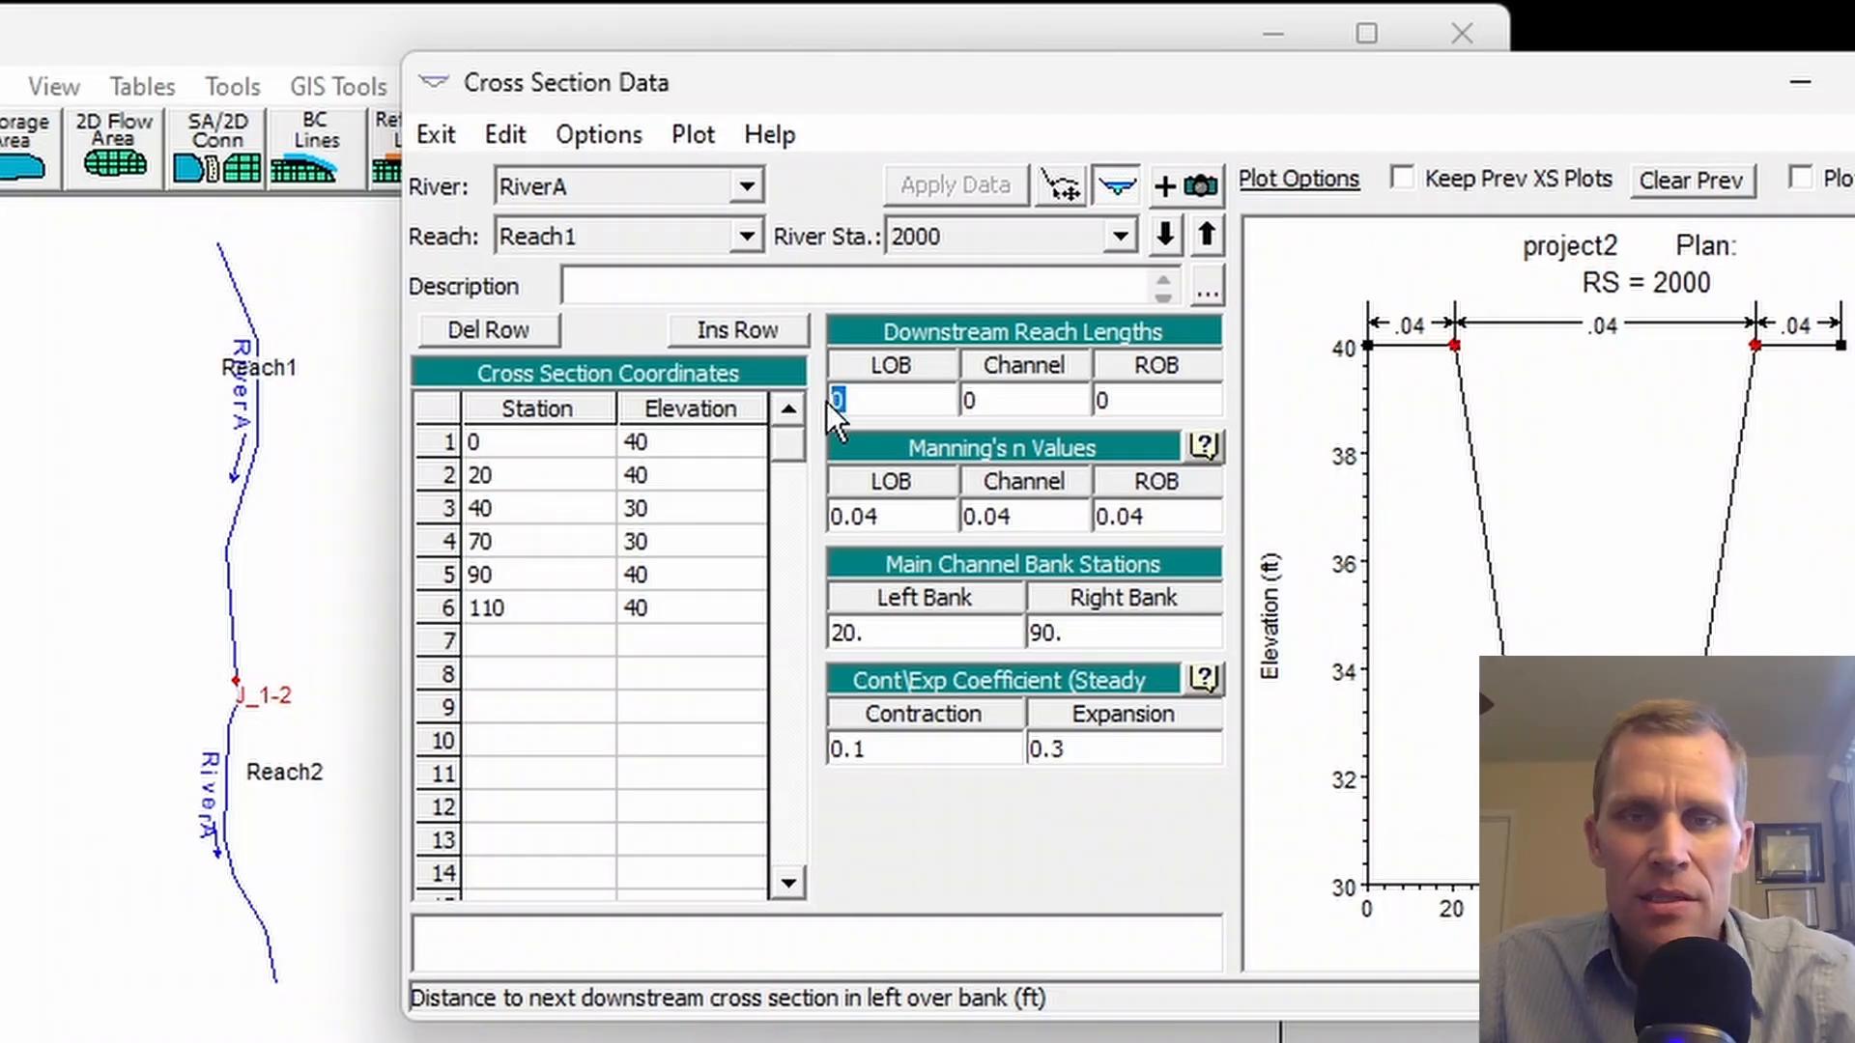
key("BackSpace")
type("1000")
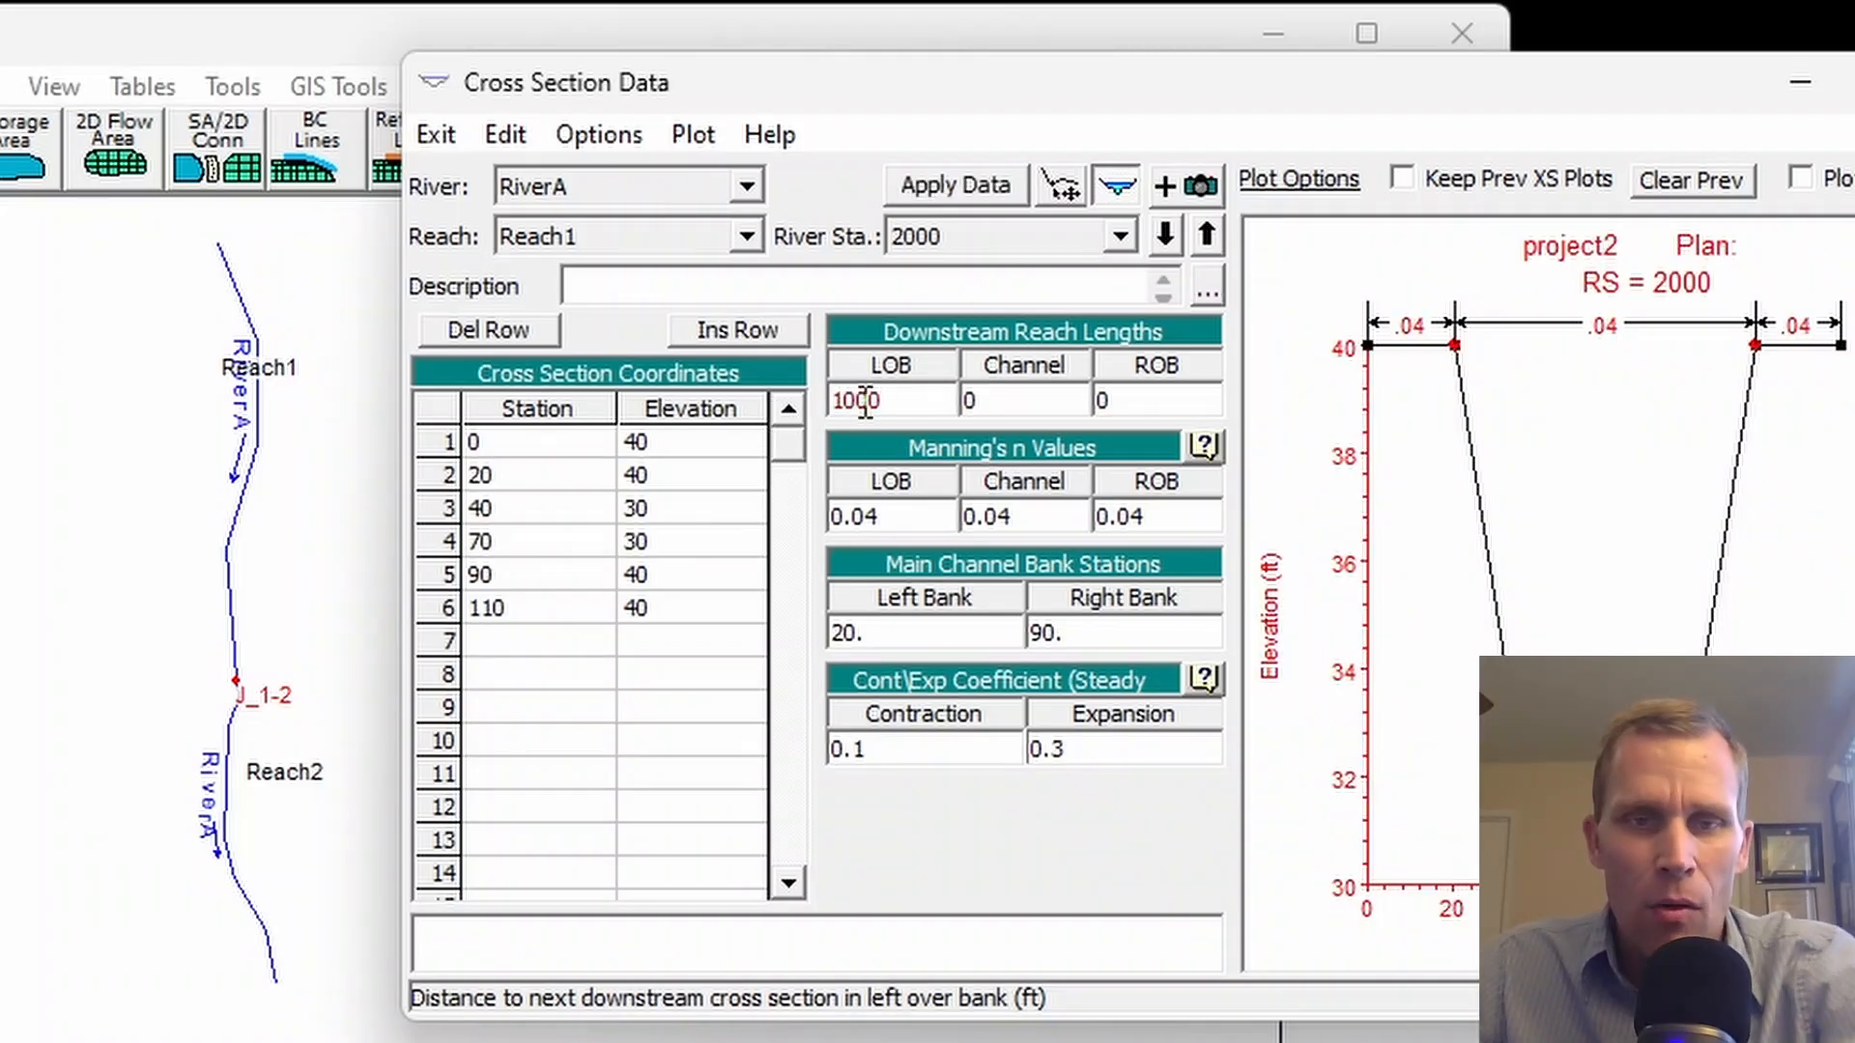
double_click(867, 401)
key("ctrl+c")
left_click_drag(1006, 397, 909, 395)
key("ctrl+v")
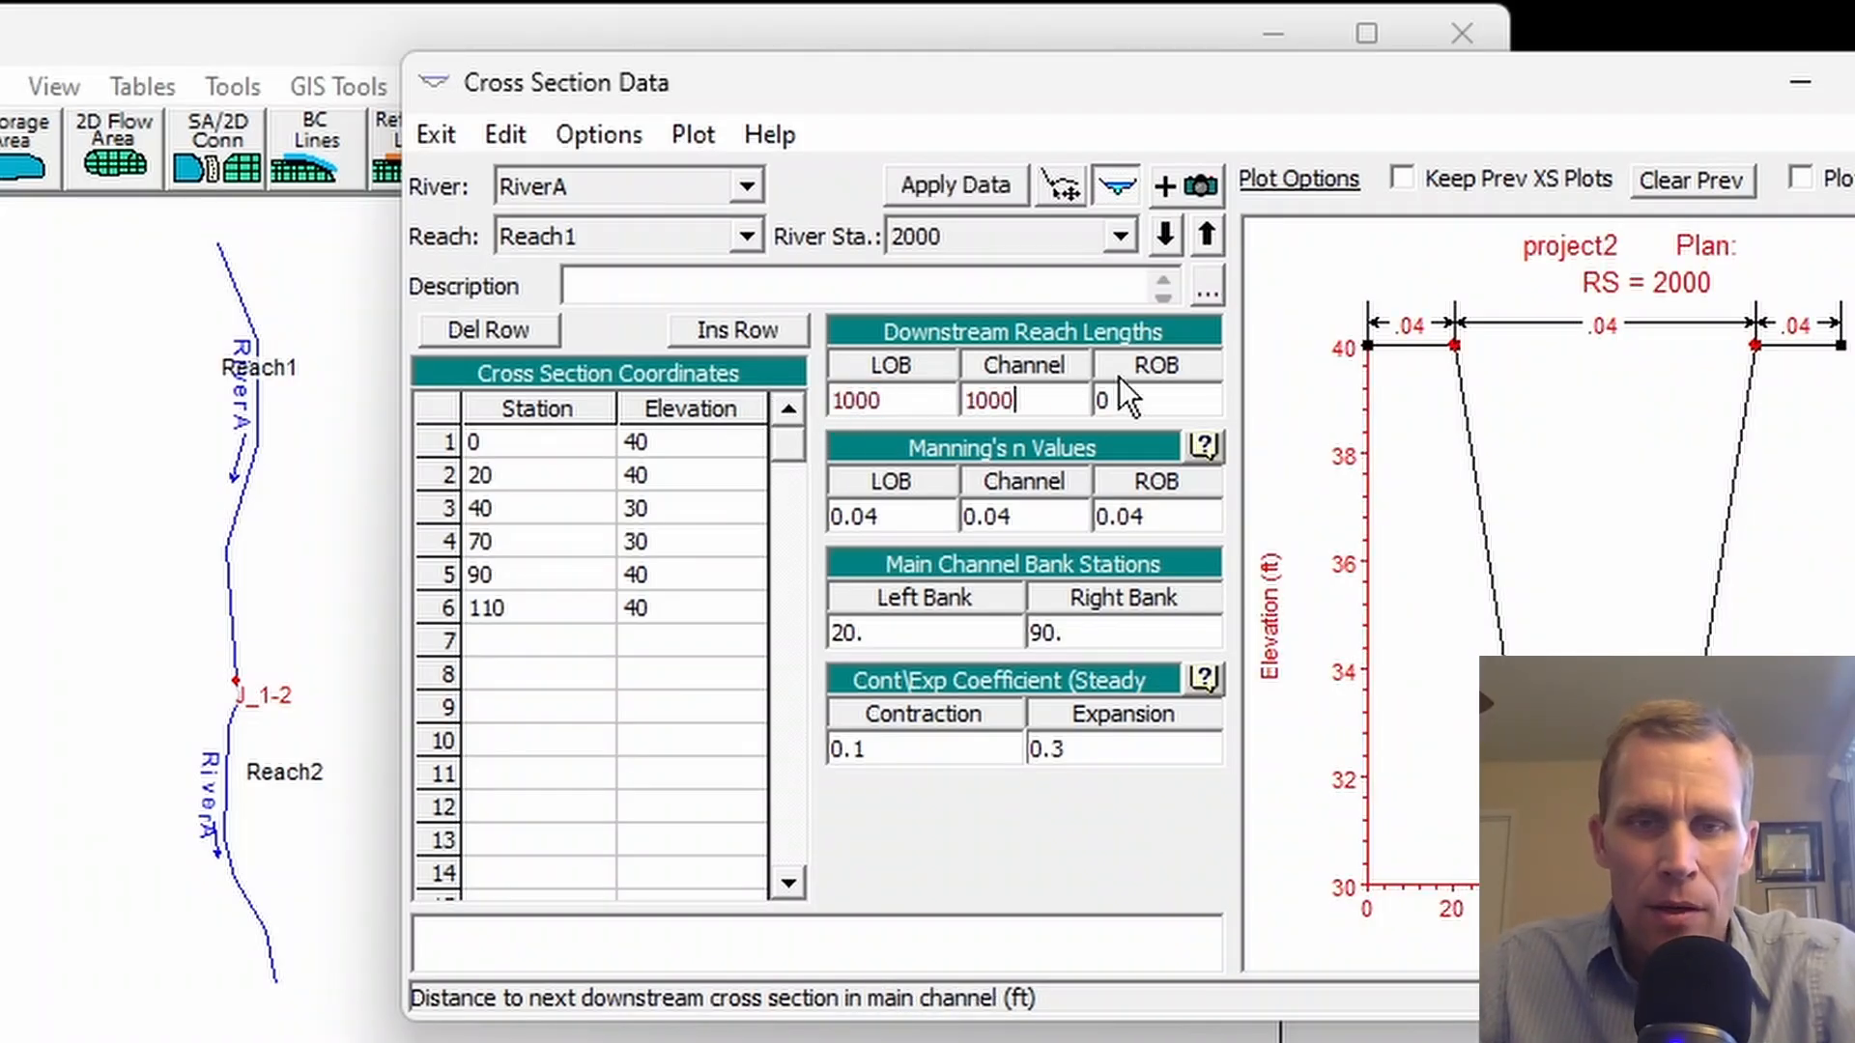
left_click_drag(1122, 396, 1034, 422)
key("ctrl+v")
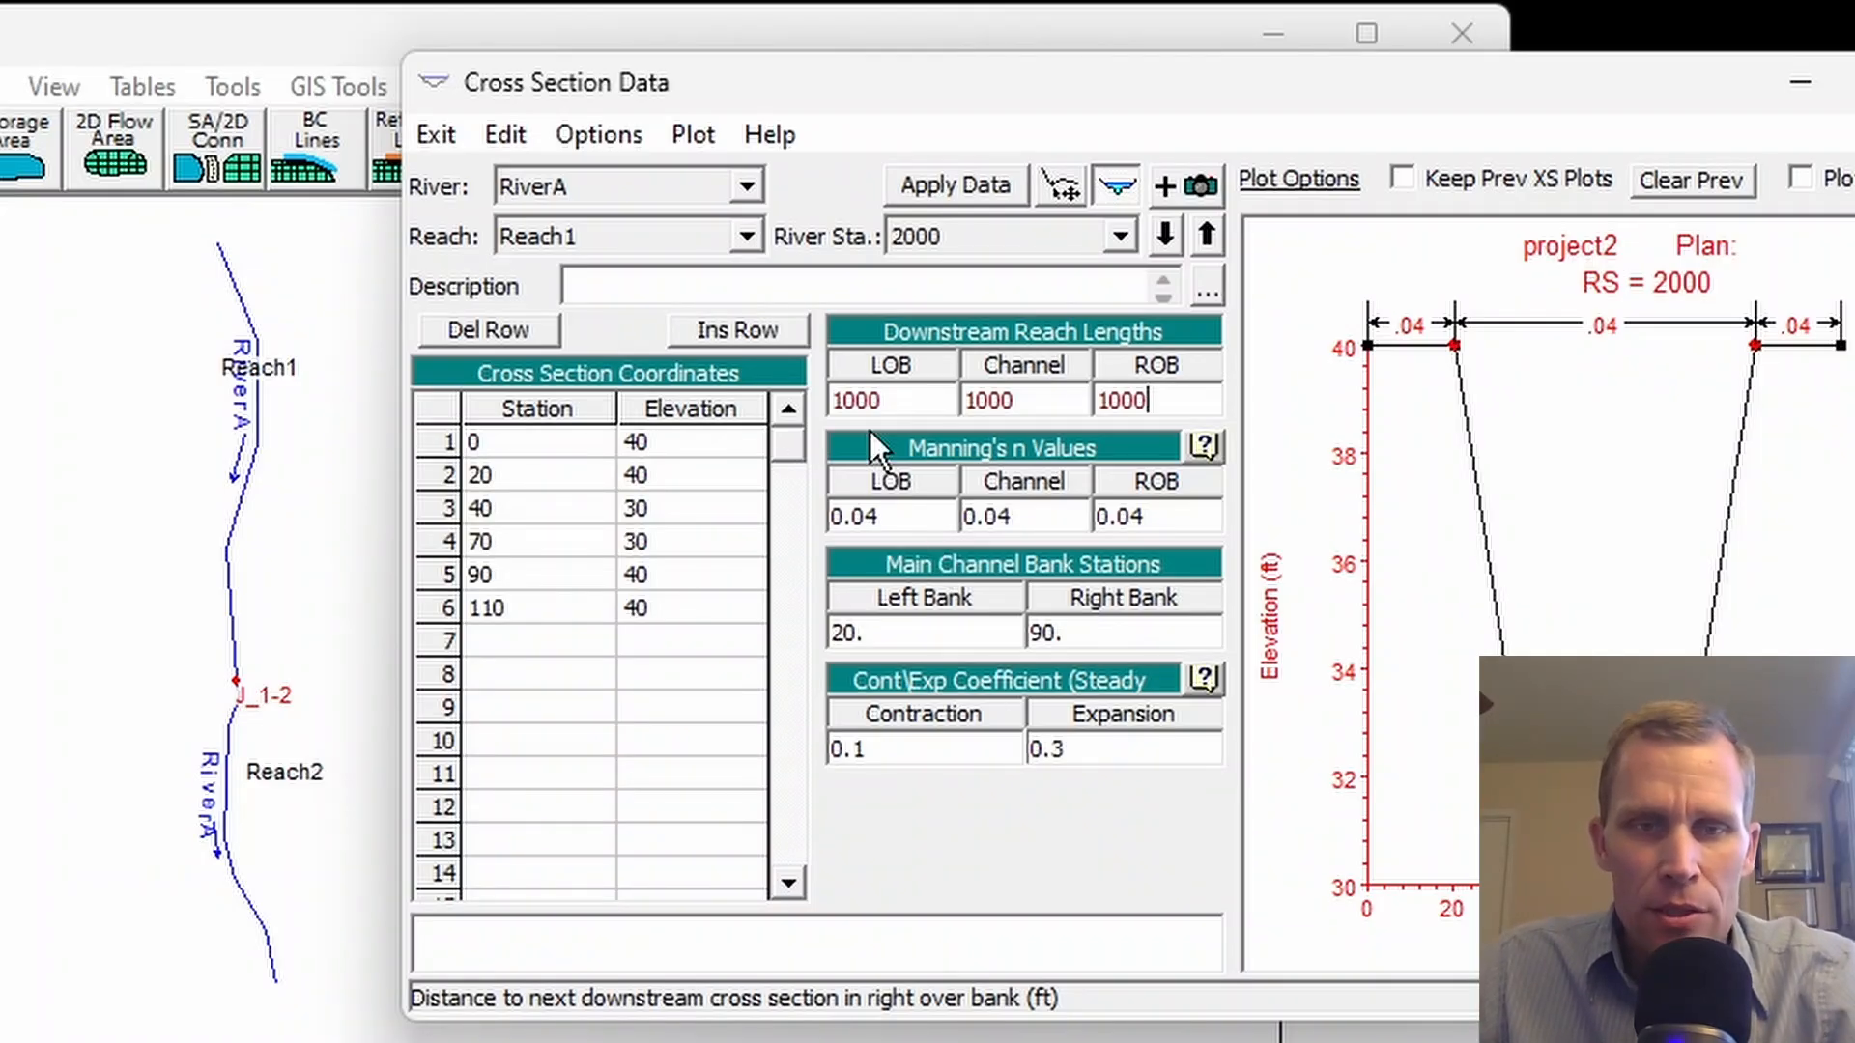
- Raise all elevations of section 2000 by 1 ft, apply the data and close the cross section editor
left_click(600, 137)
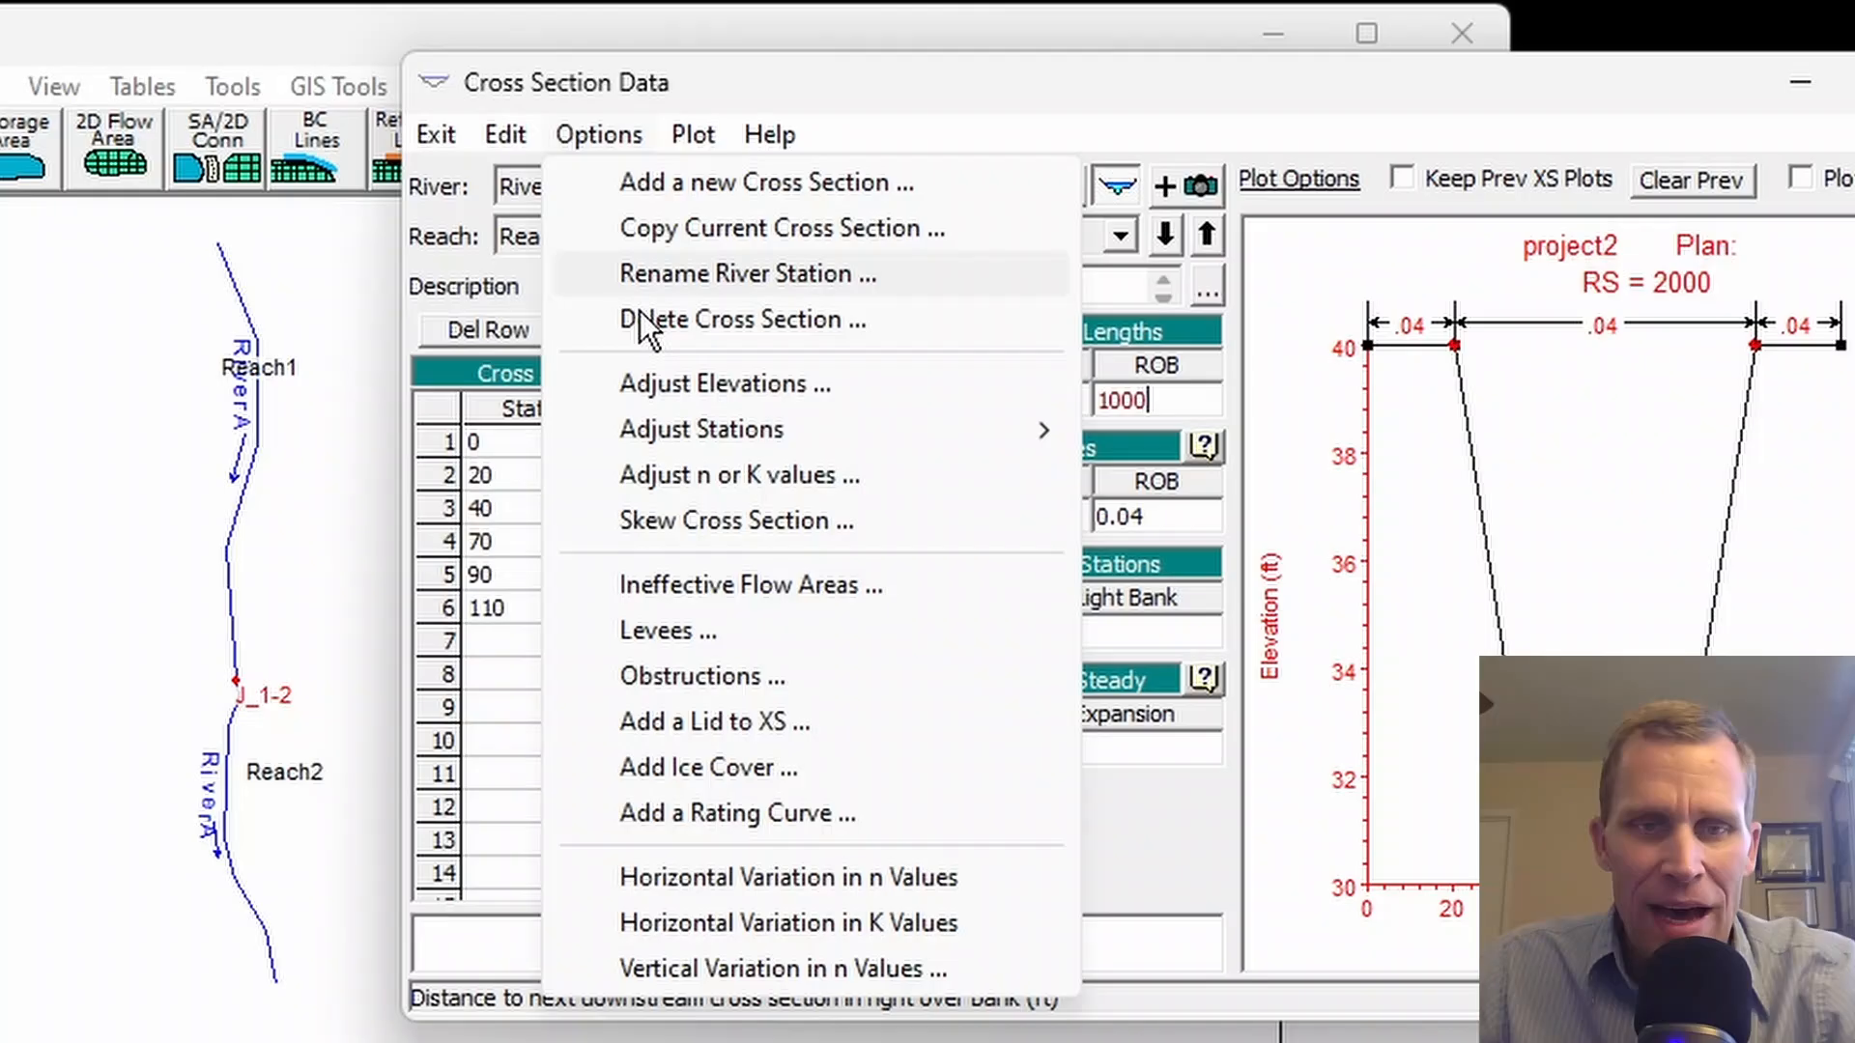
left_click(667, 384)
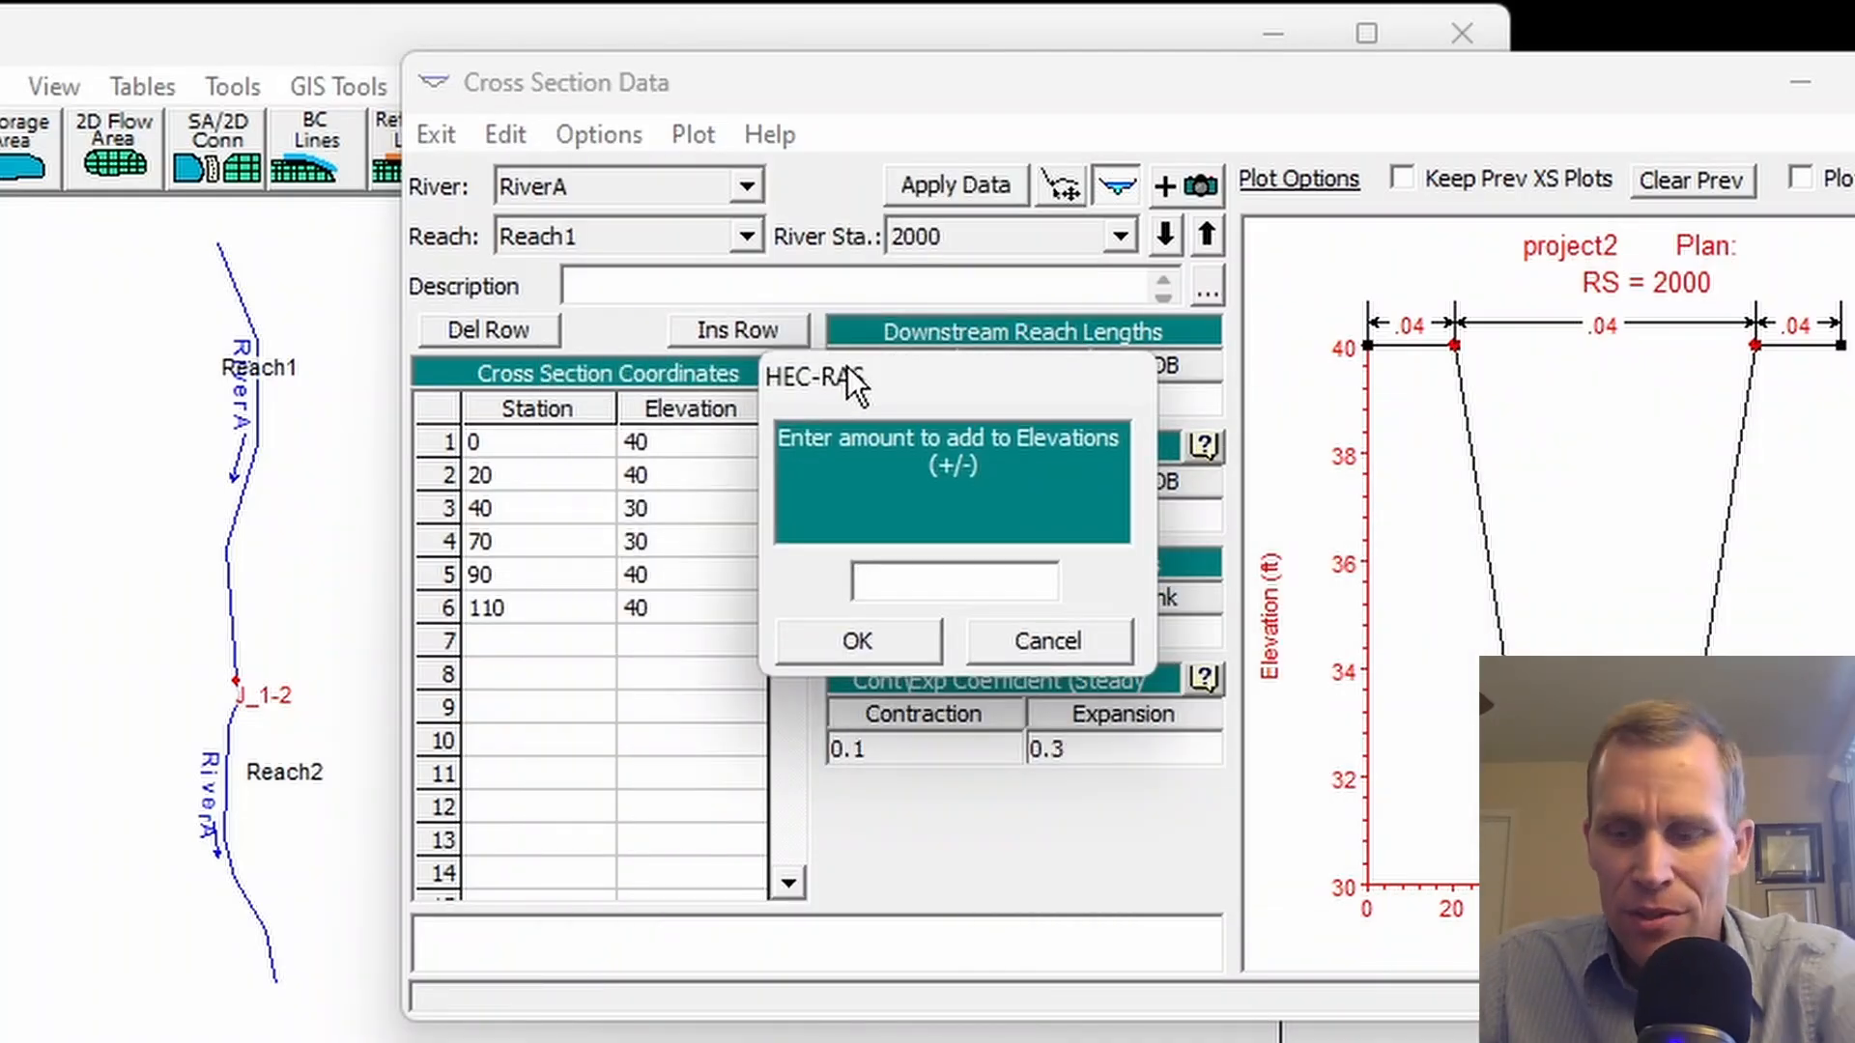
type("1")
left_click(890, 641)
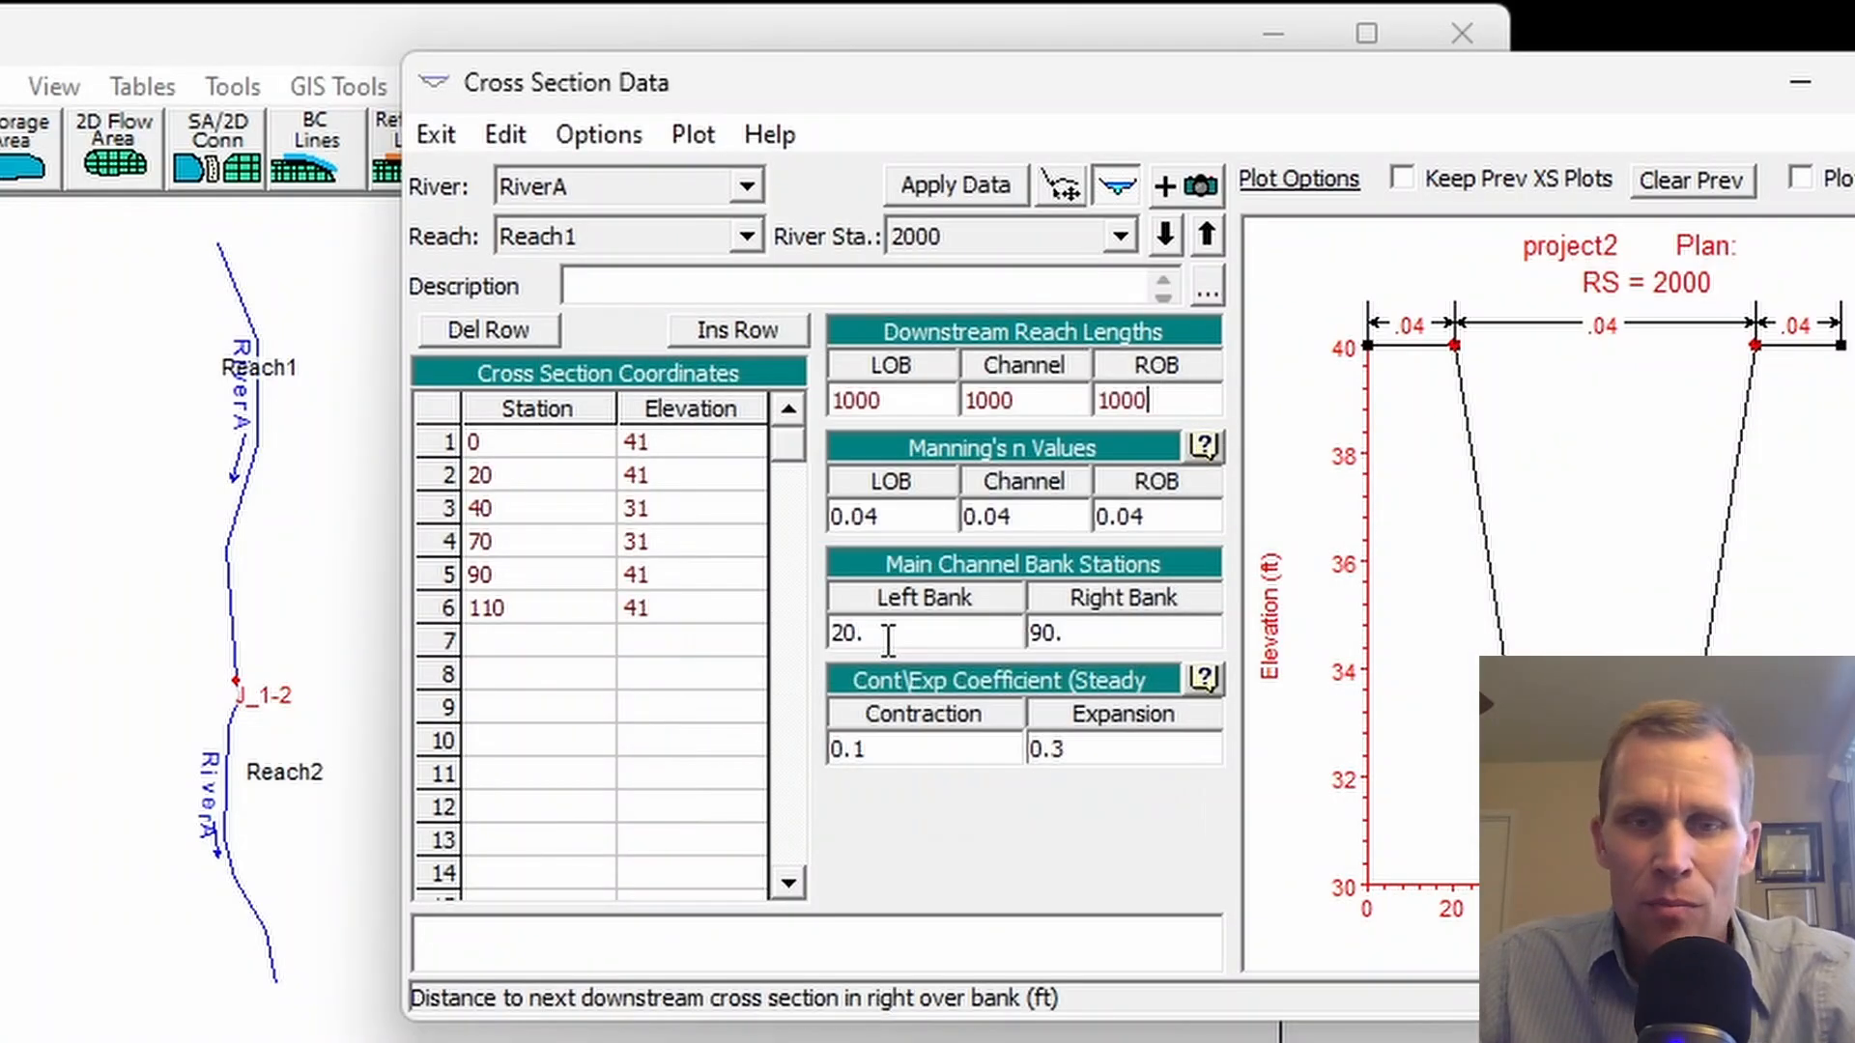
left_click(960, 184)
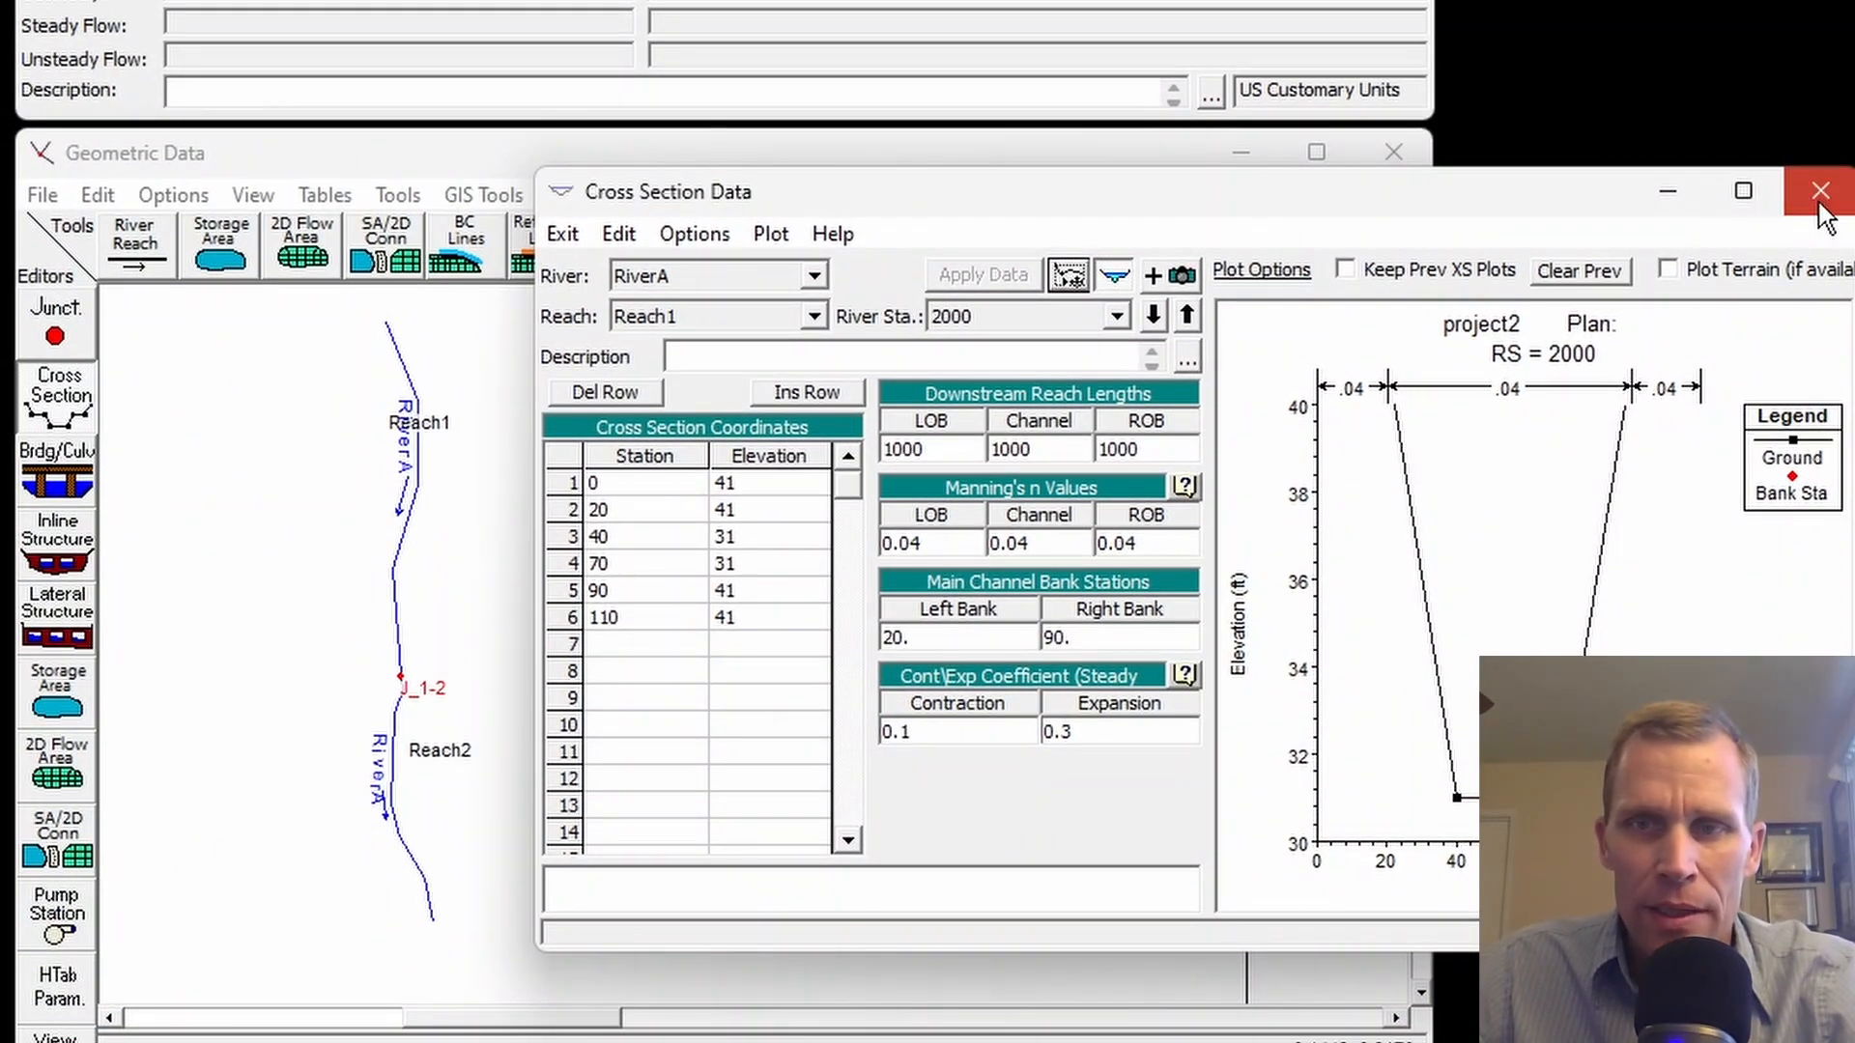
left_click(1828, 182)
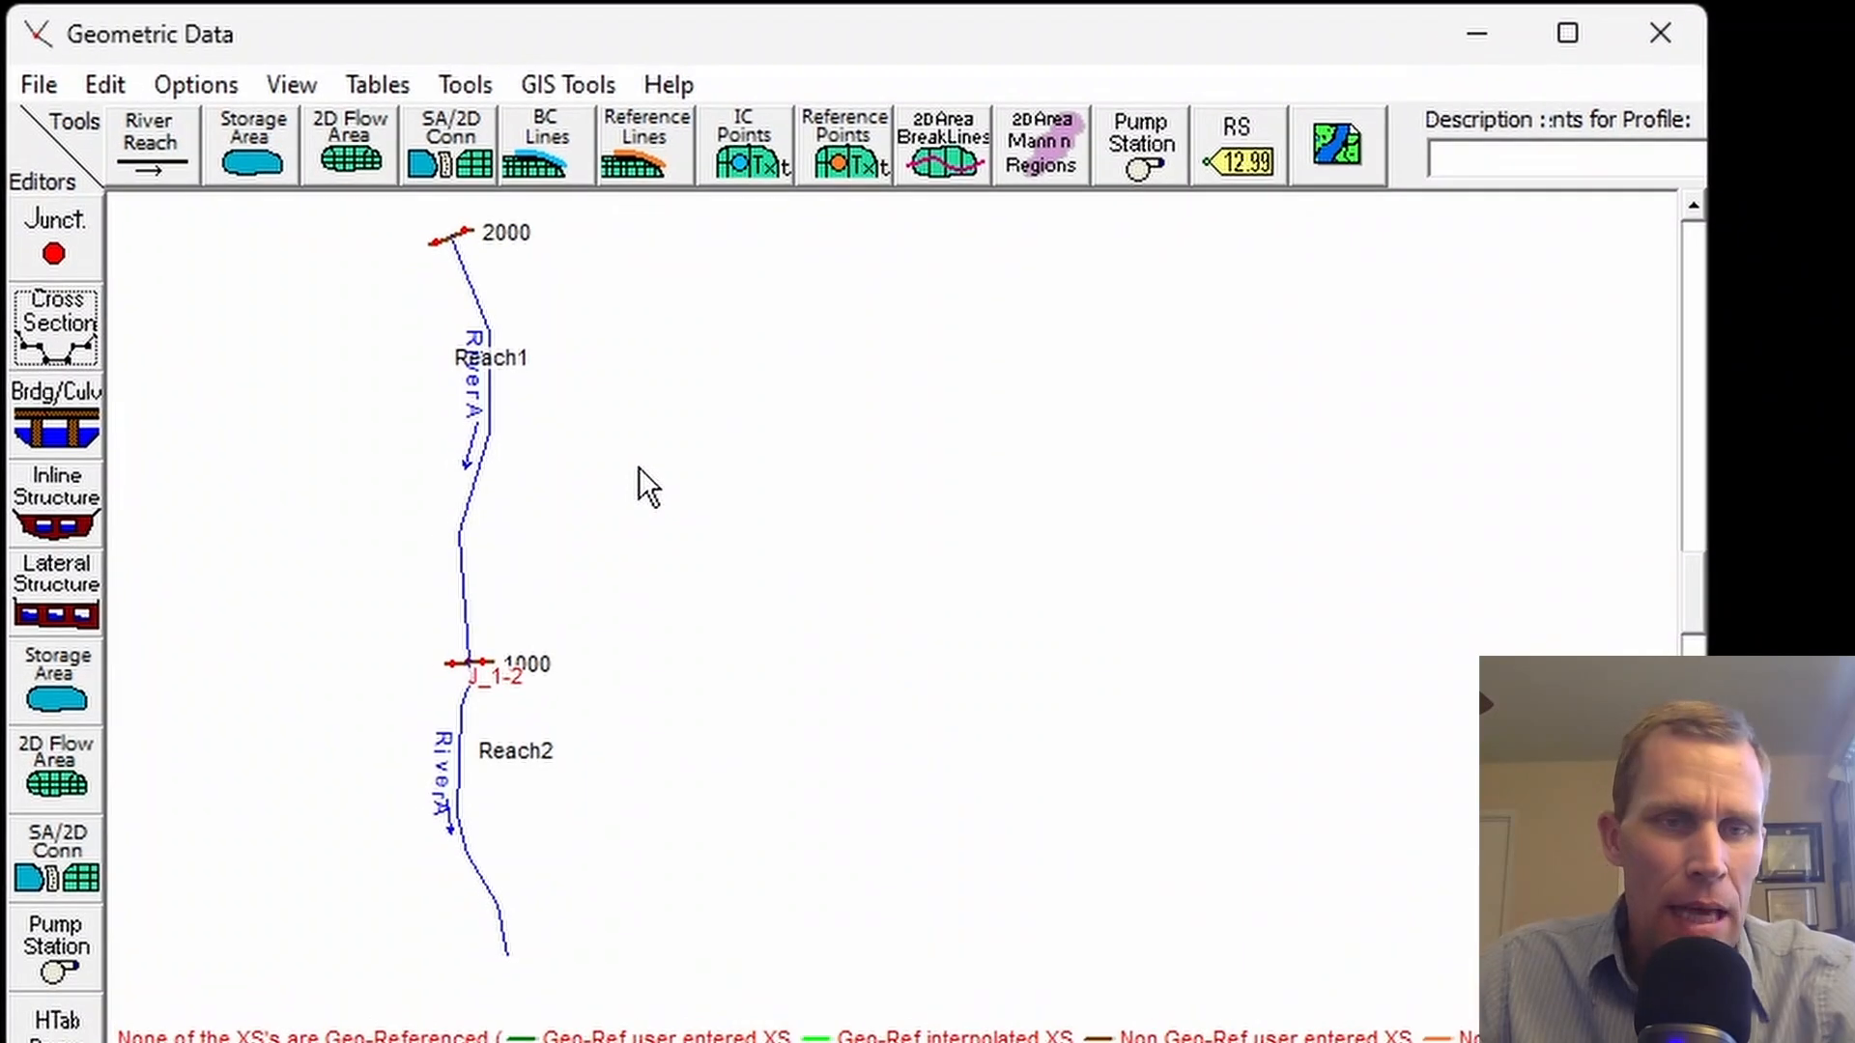
- Interpolate cross sections along Reach1 of RiverA for all river stations, with a maximum distance of 100 between sections
scroll(600, 438, "up", 1)
left_click_drag(588, 451, 567, 522)
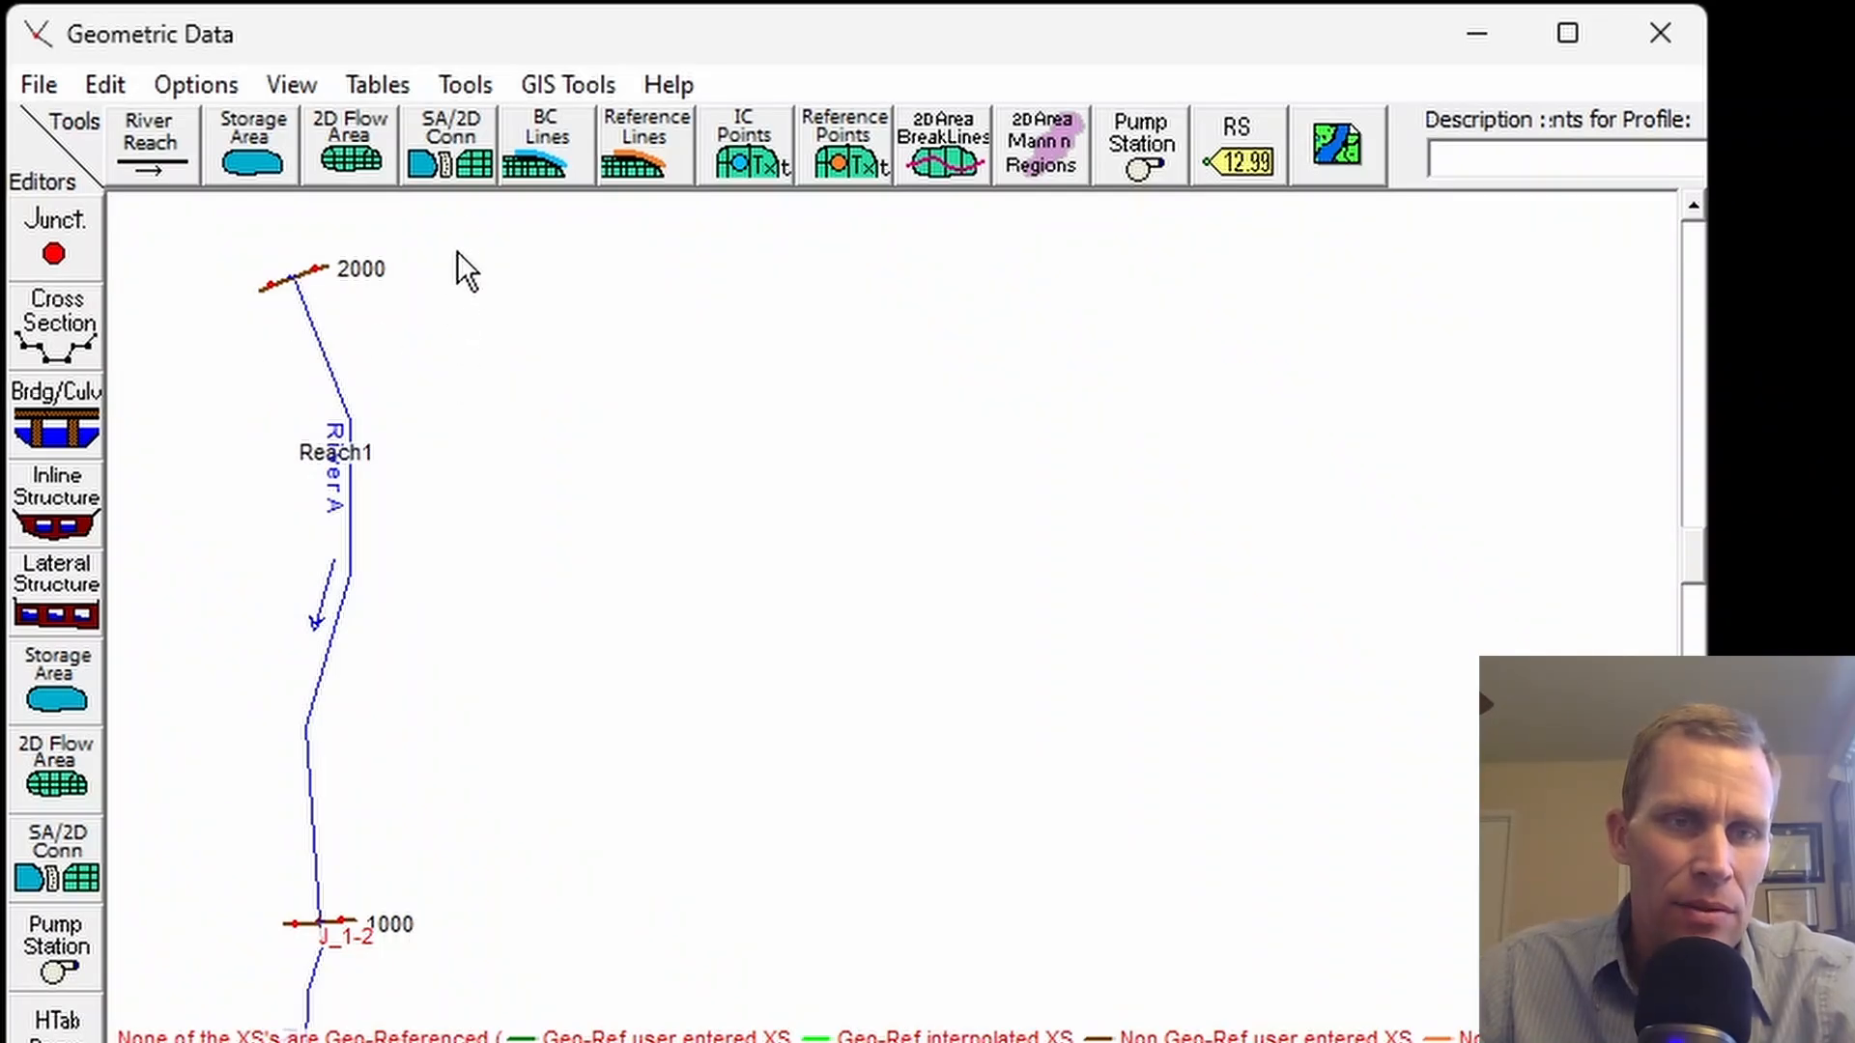
left_click(482, 90)
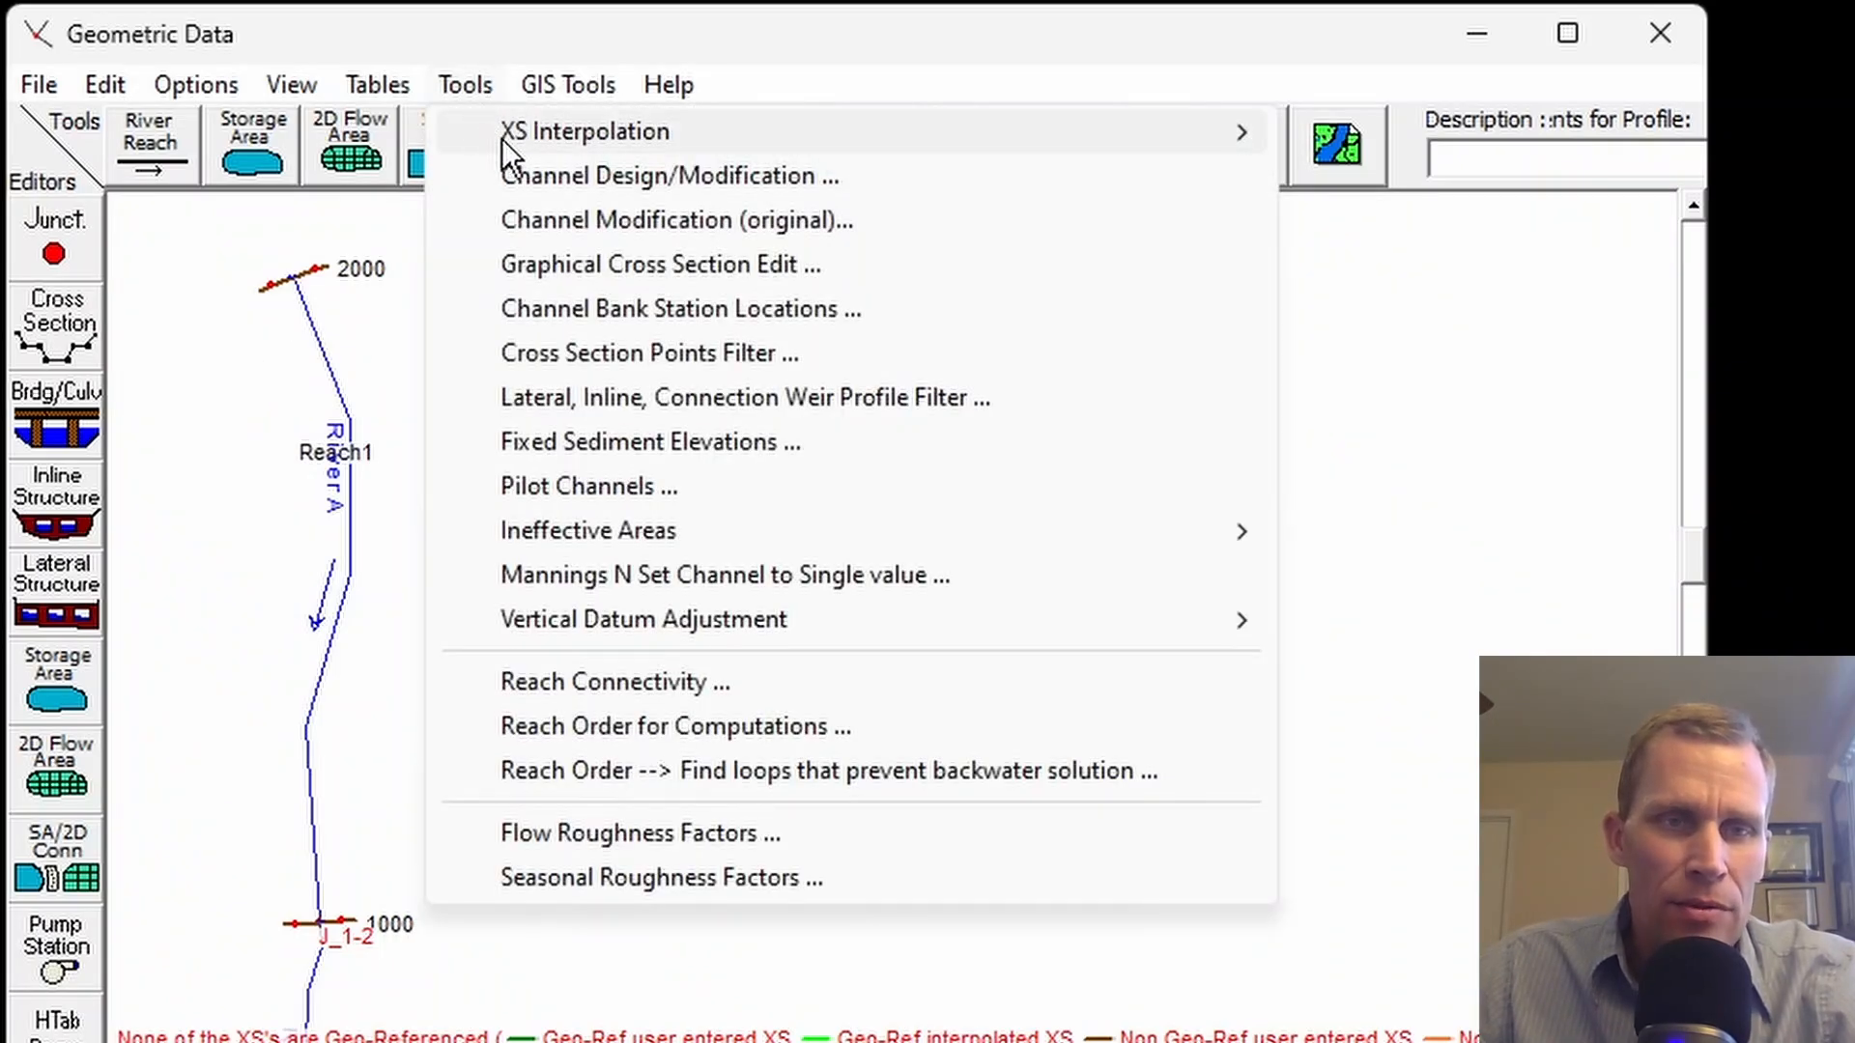
mouse_move(525, 137)
left_click(1370, 133)
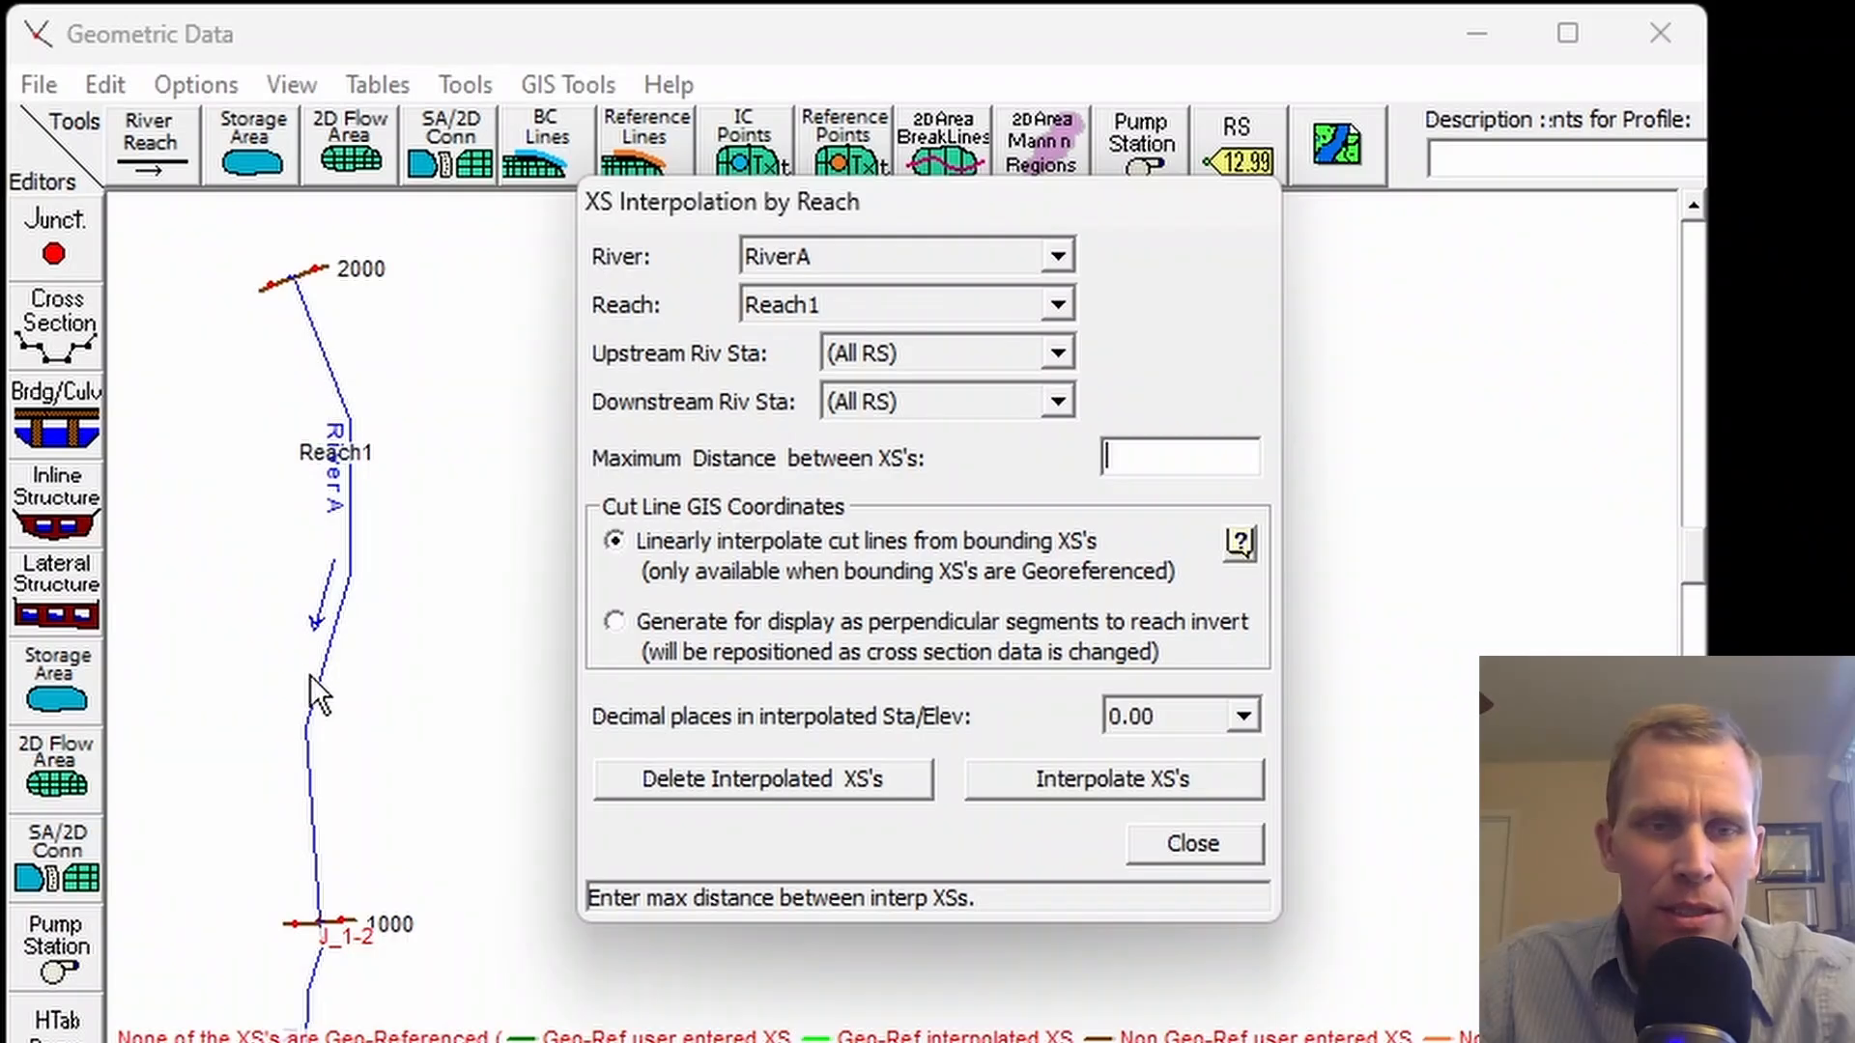
left_click(880, 262)
left_click(878, 261)
left_click(825, 292)
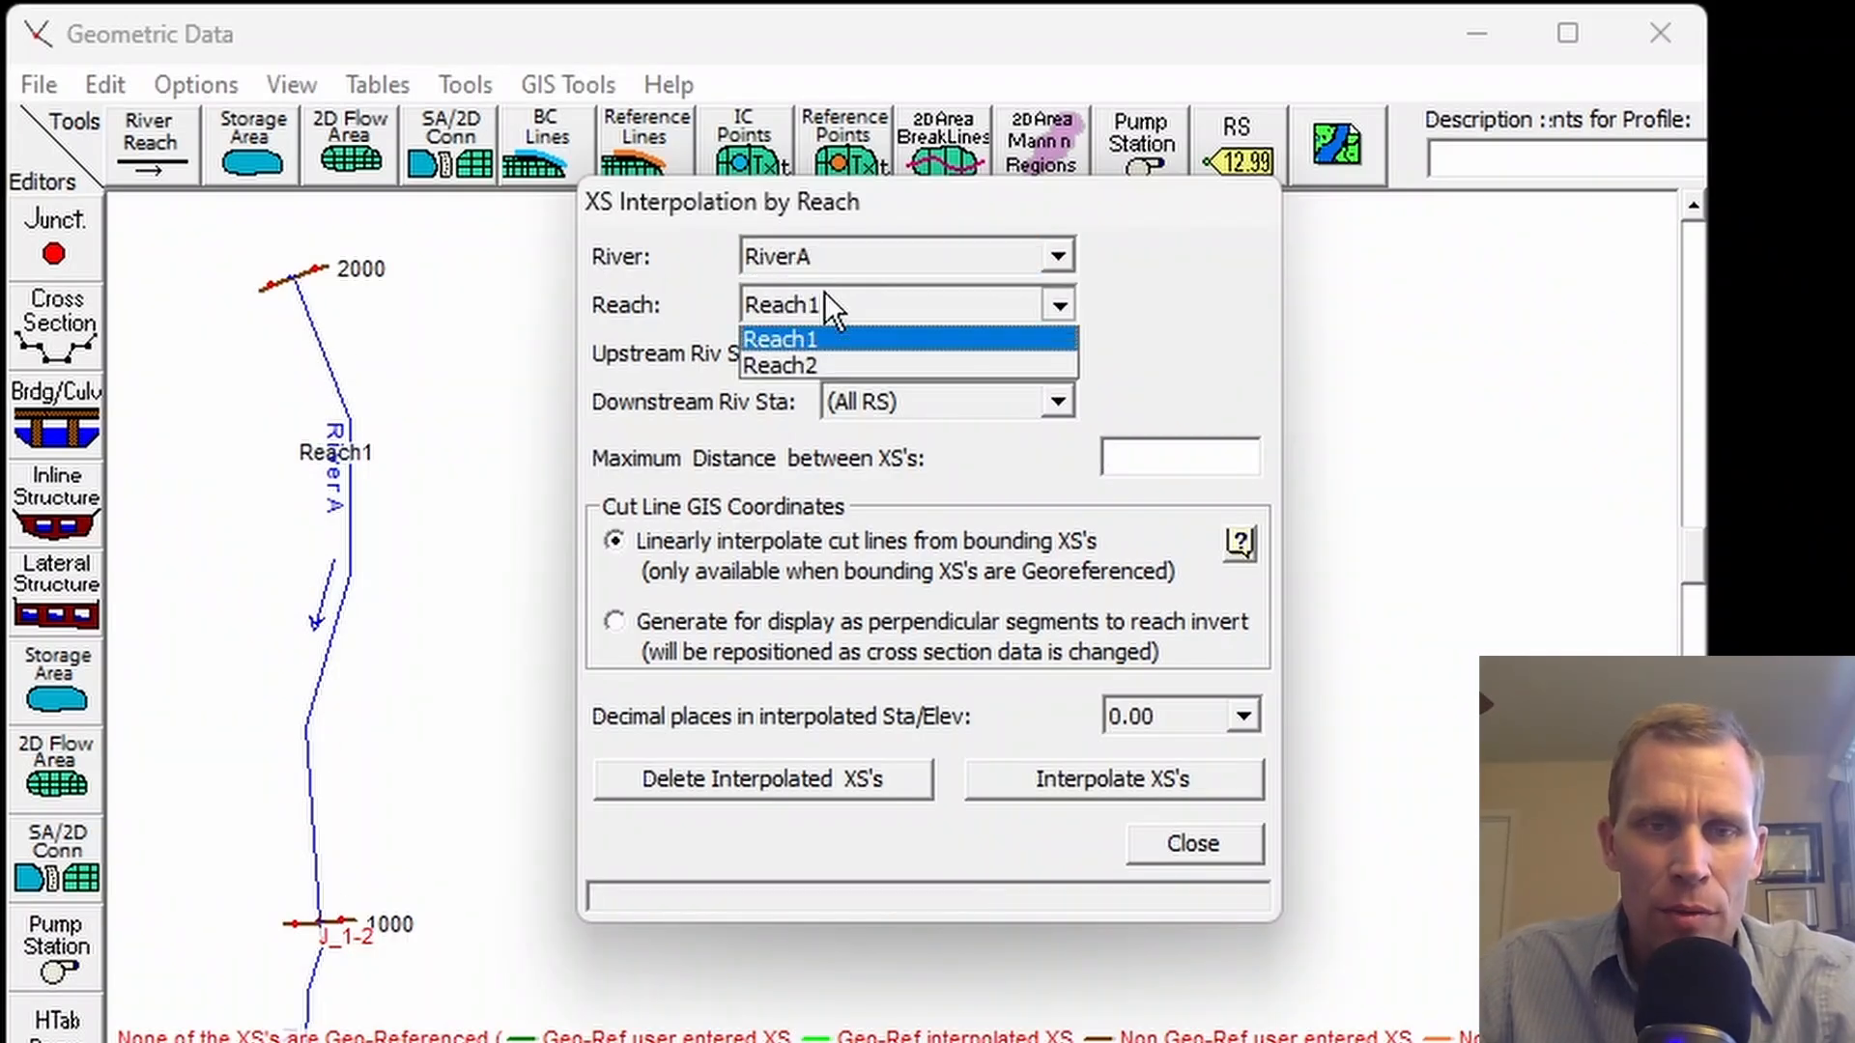
left_click(856, 311)
left_click(1139, 455)
type("100")
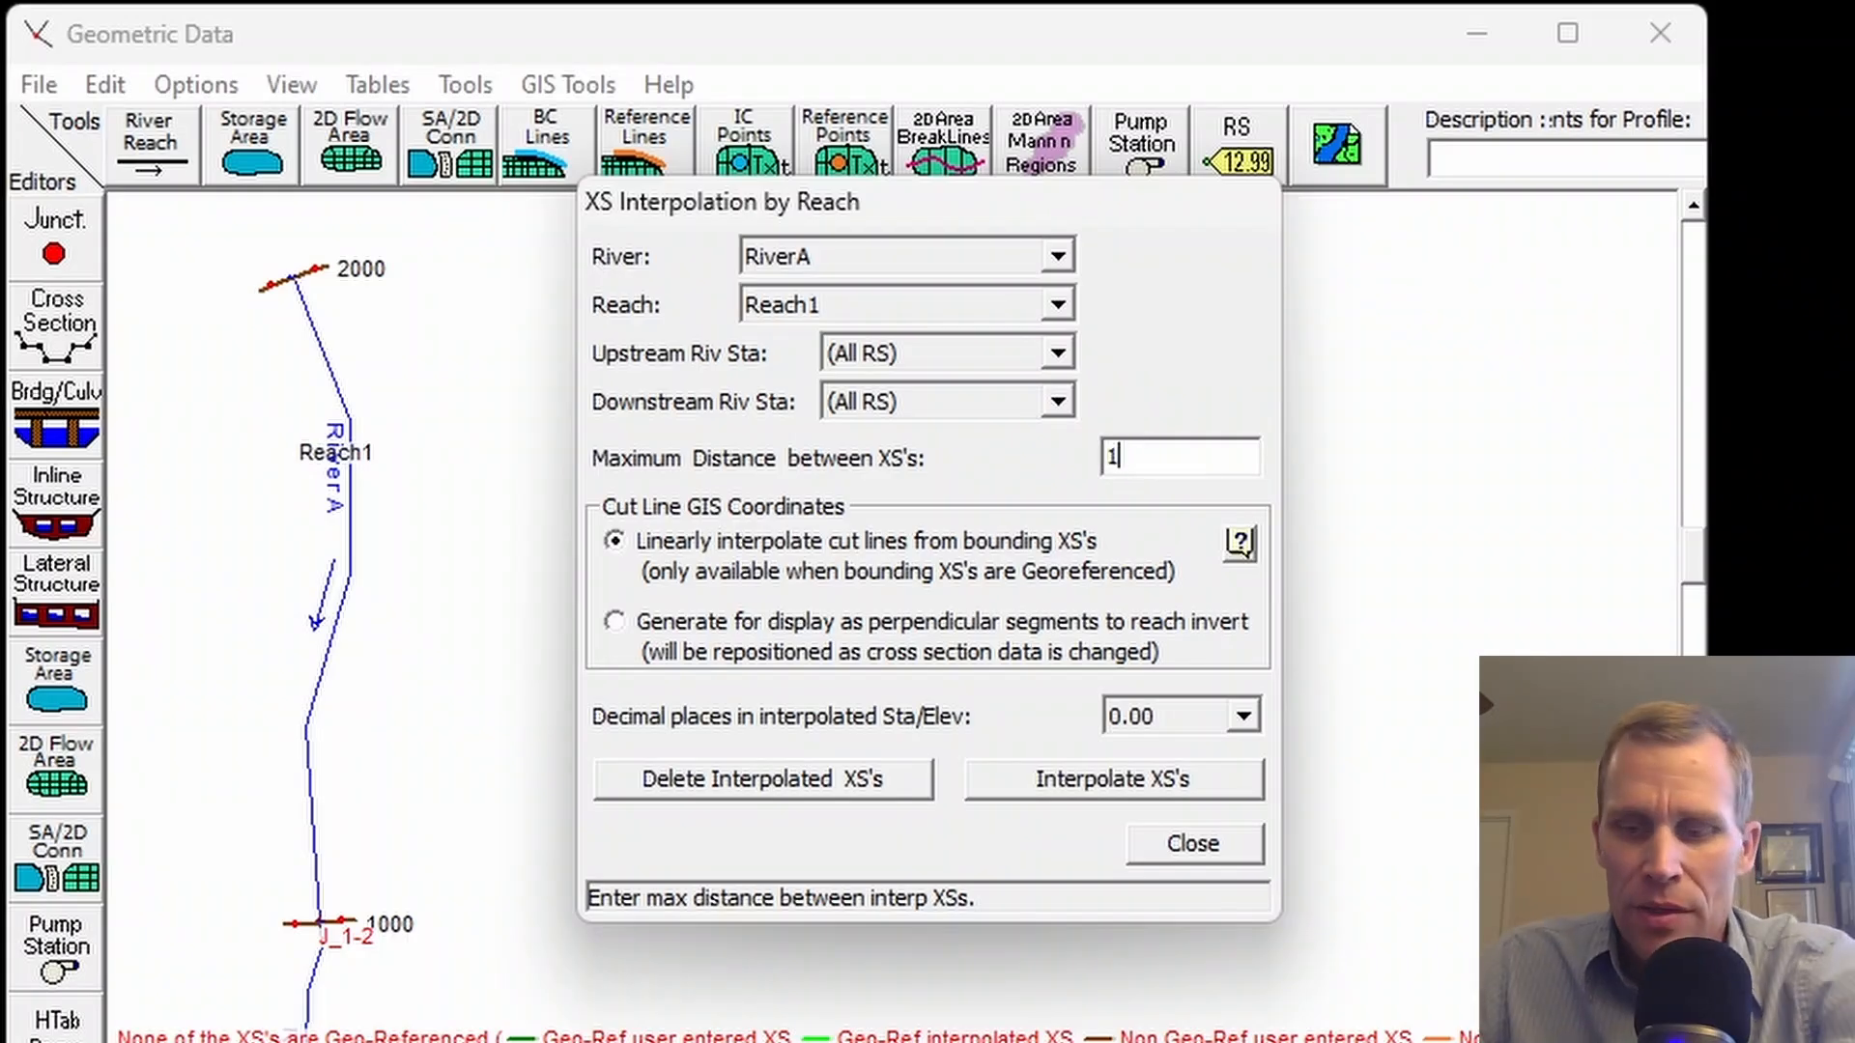
left_click(1068, 784)
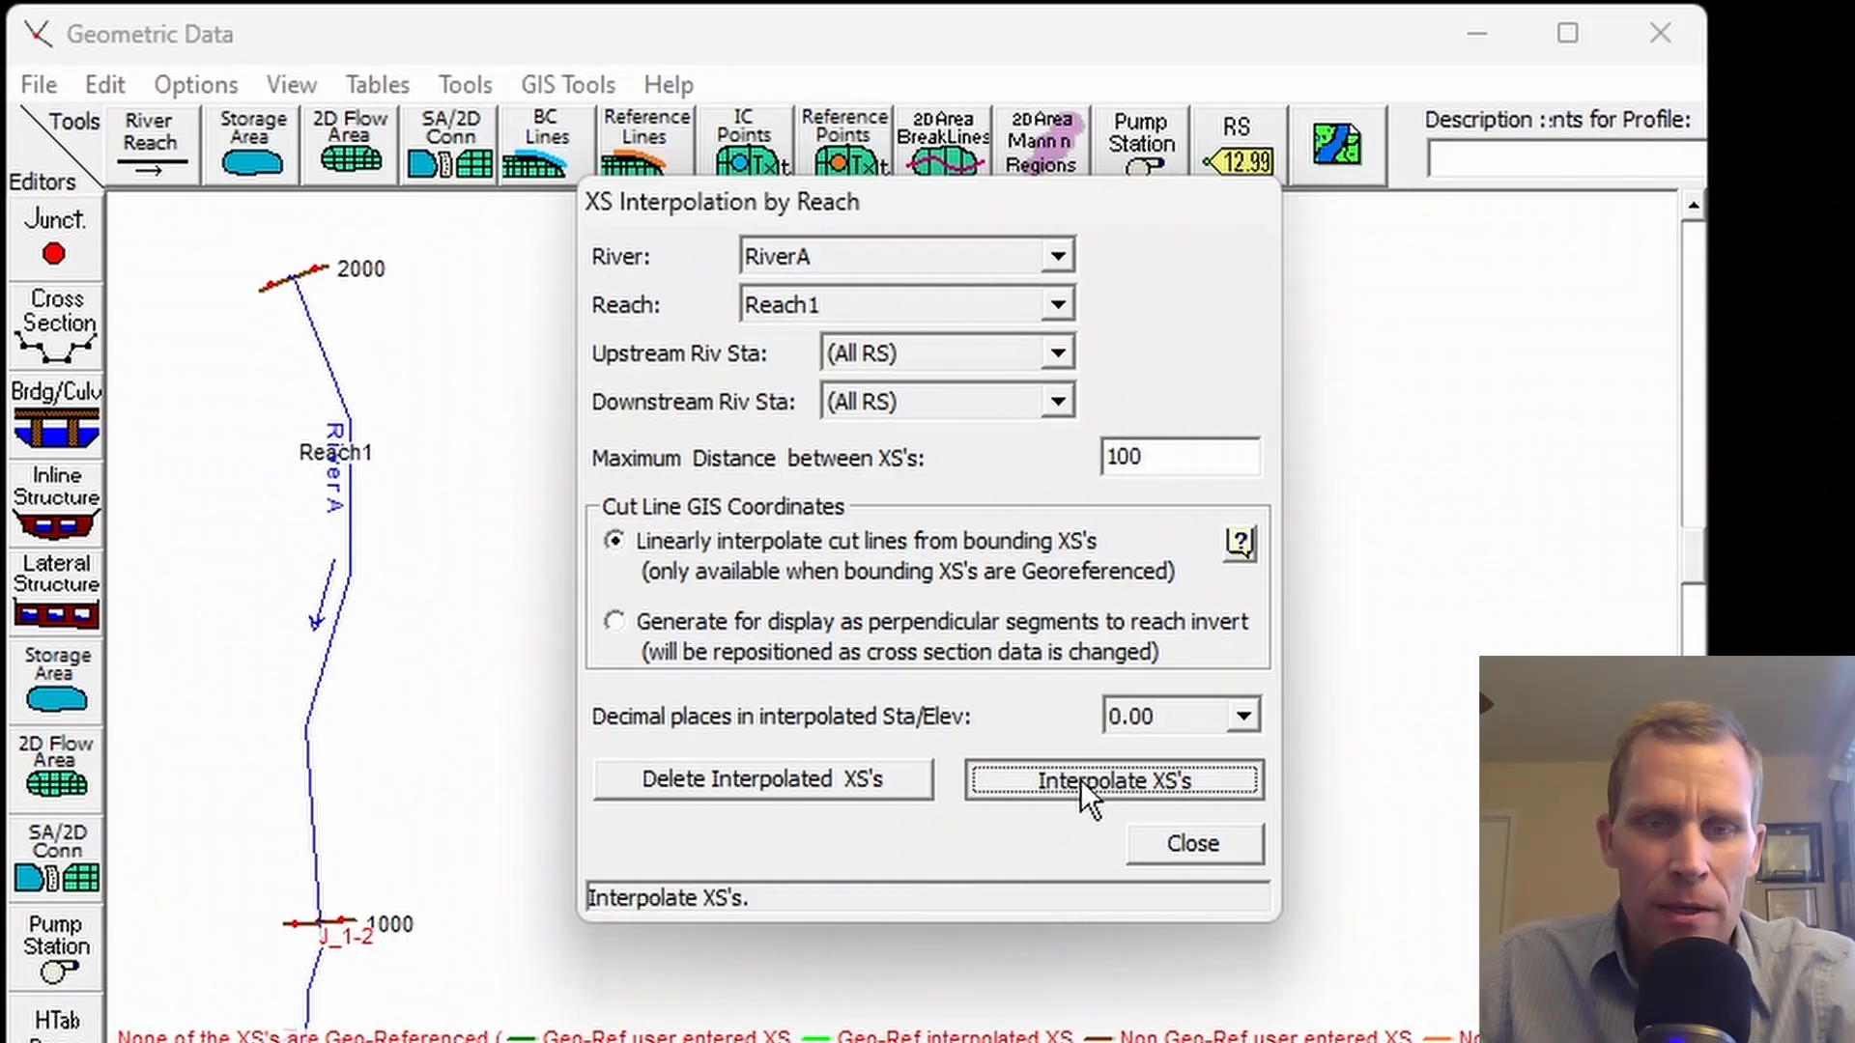
left_click(1191, 844)
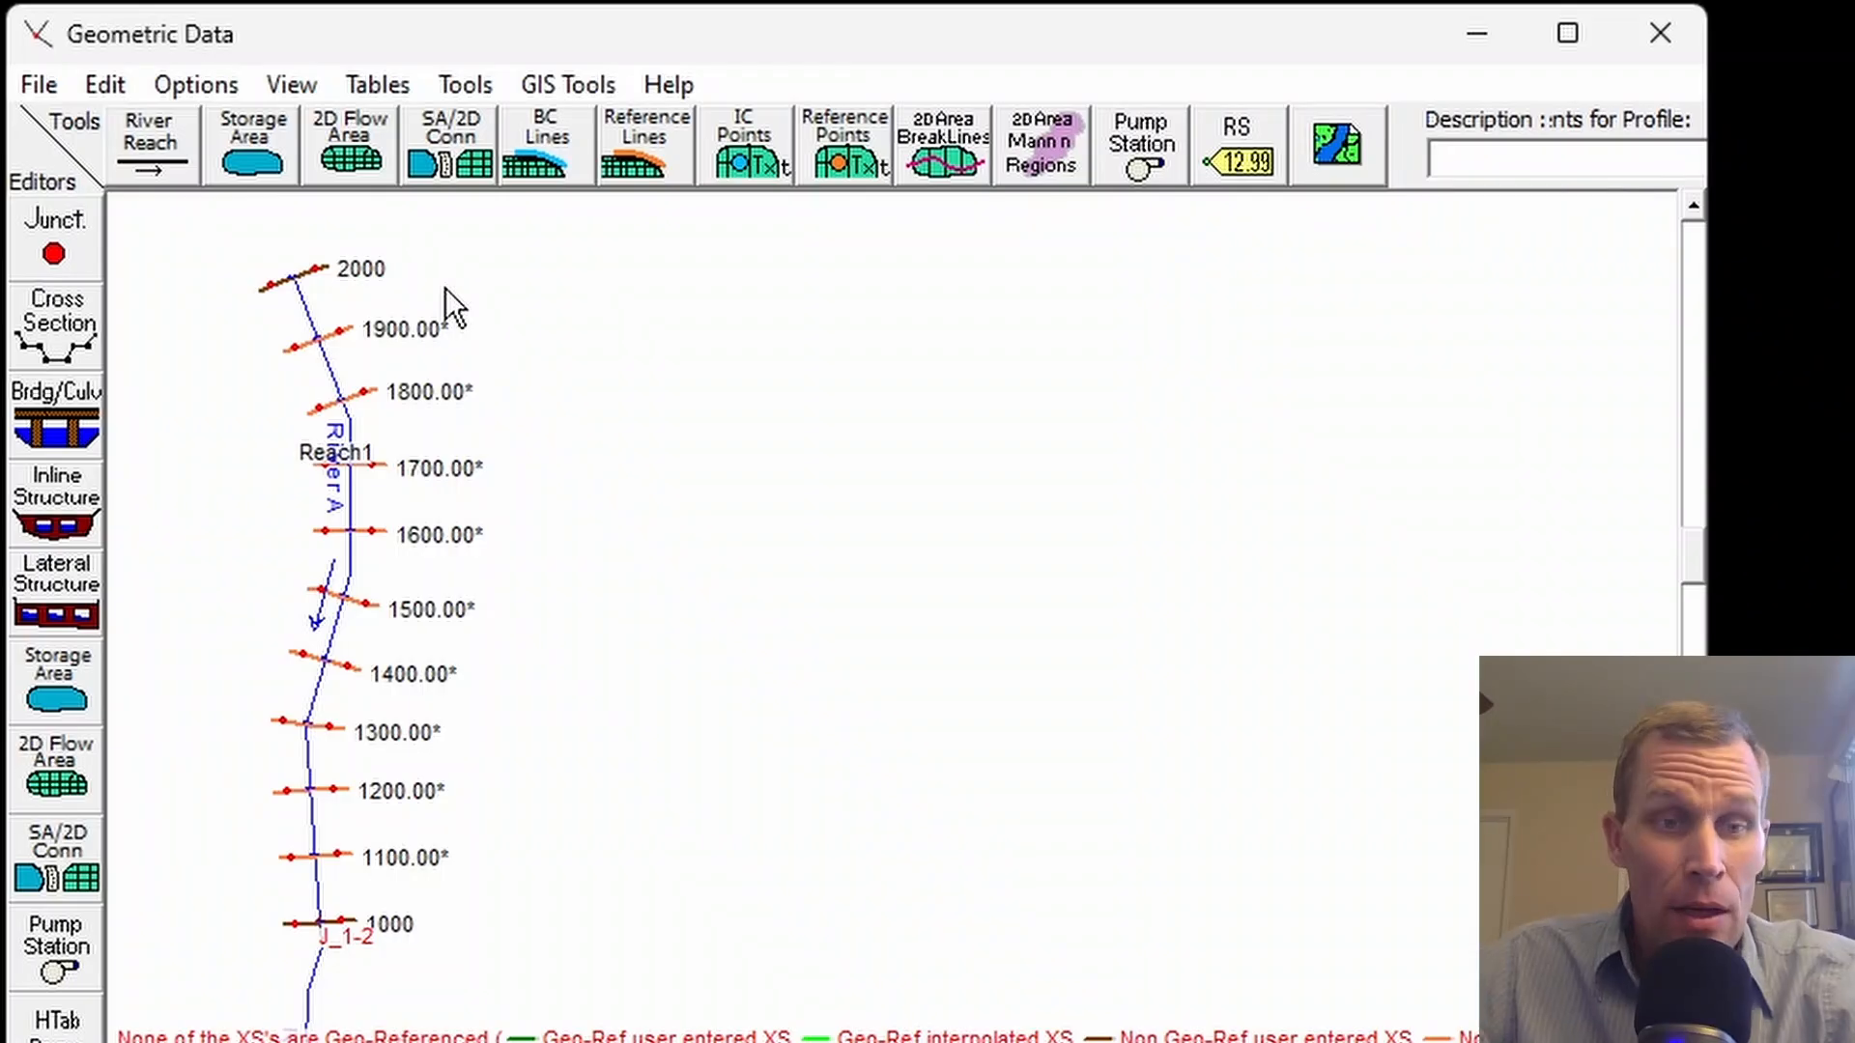
- Add a new bridge at river station 1470 in Reach1 of RiverA
left_click_drag(616, 437, 657, 431)
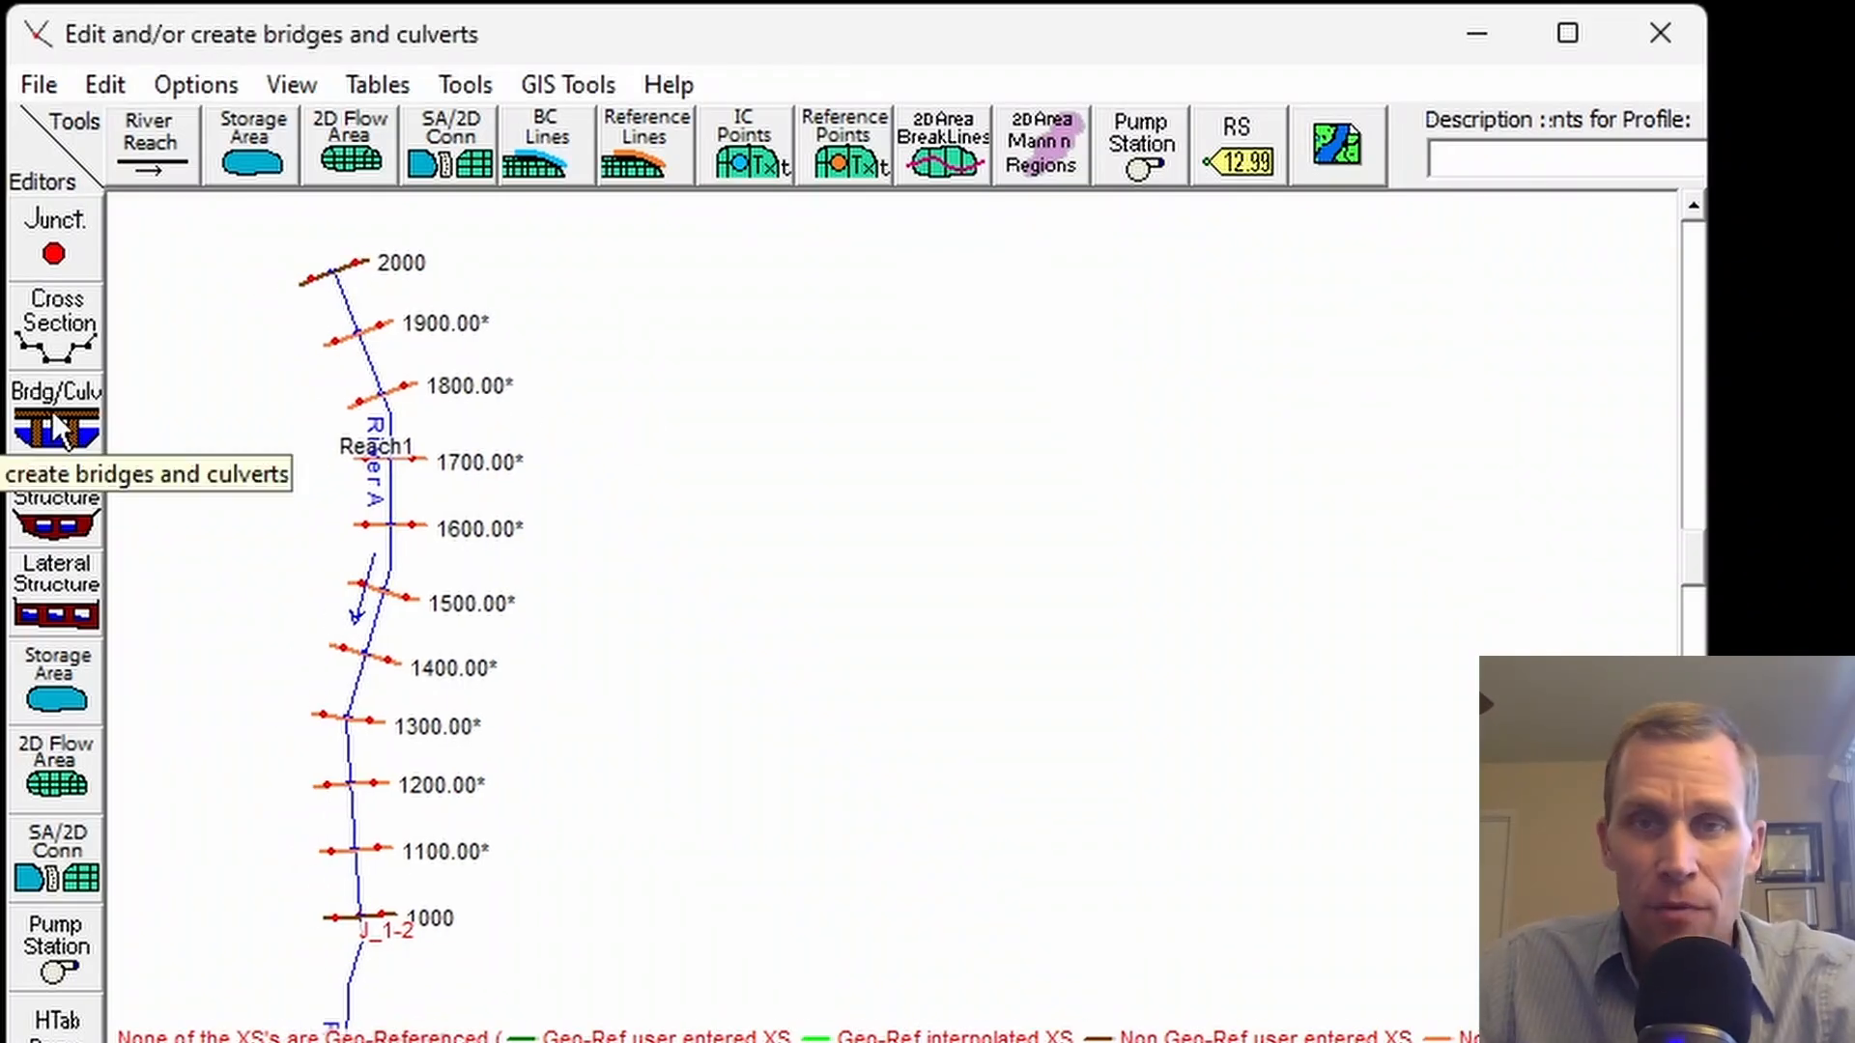
left_click(61, 402)
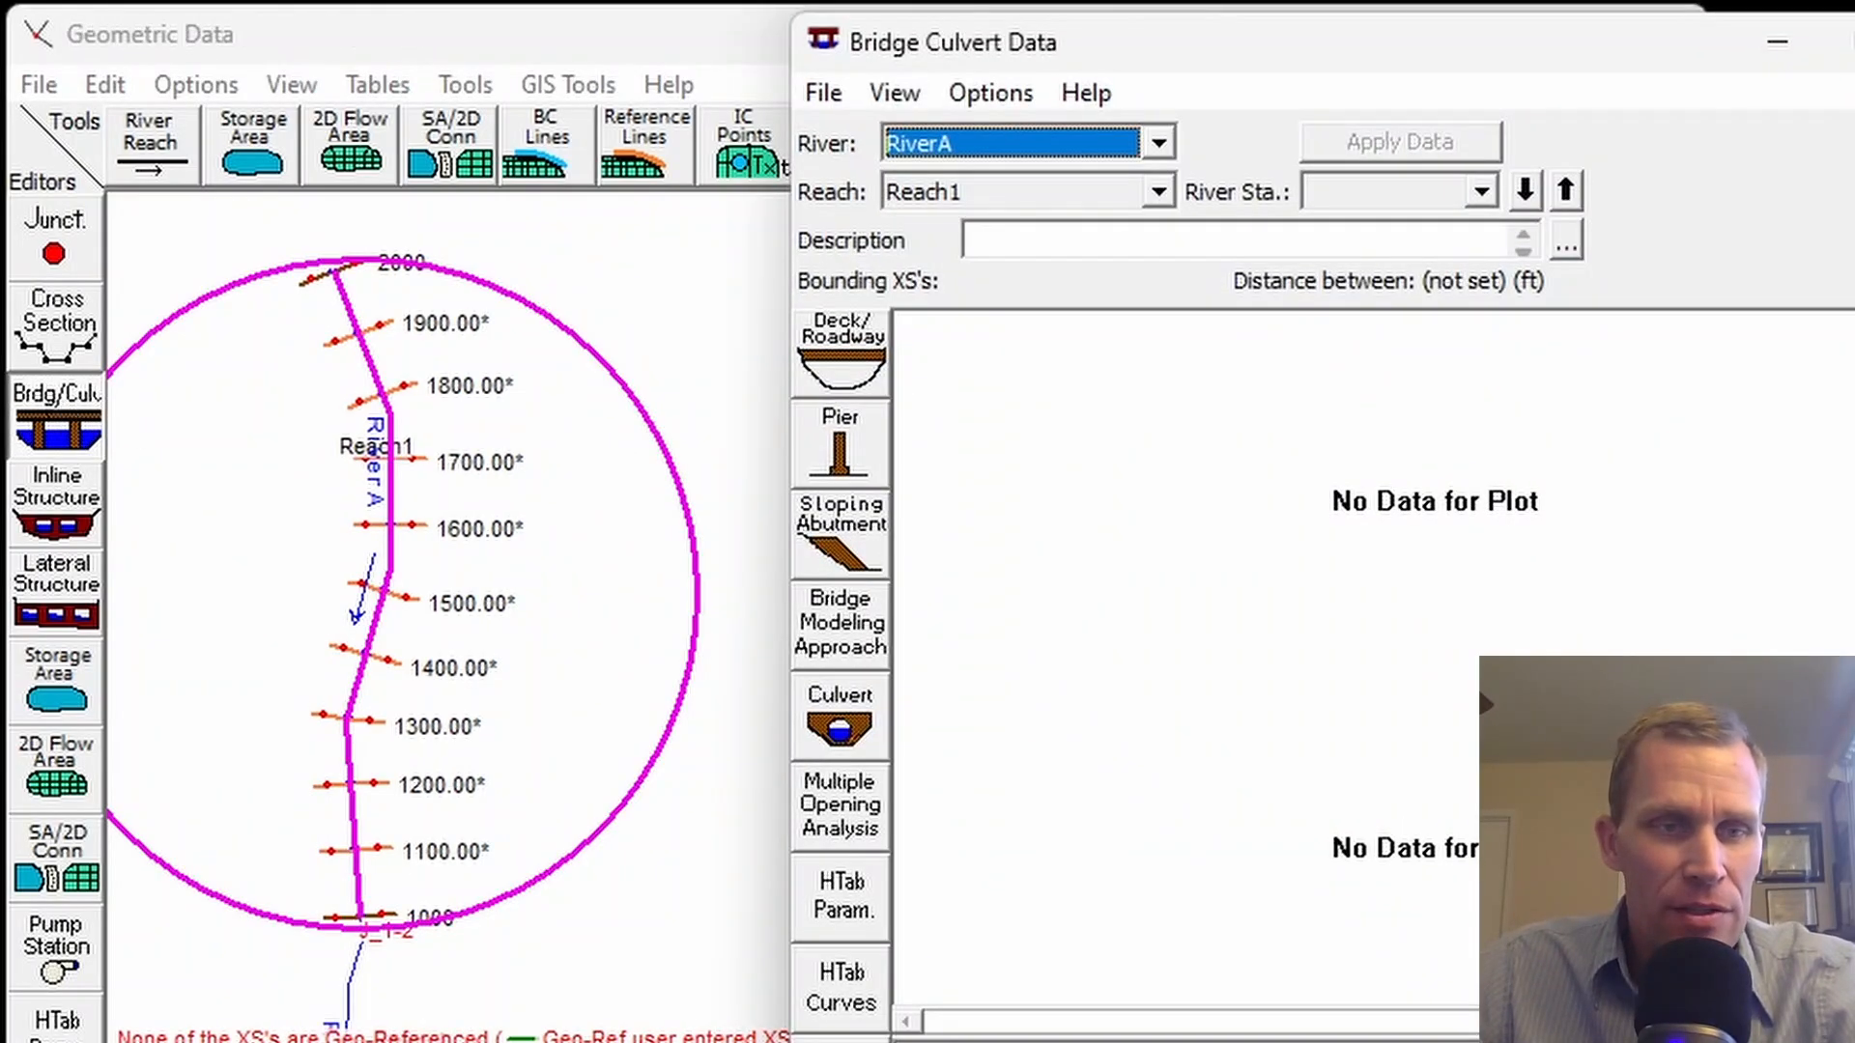
left_click_drag(1138, 38, 953, 26)
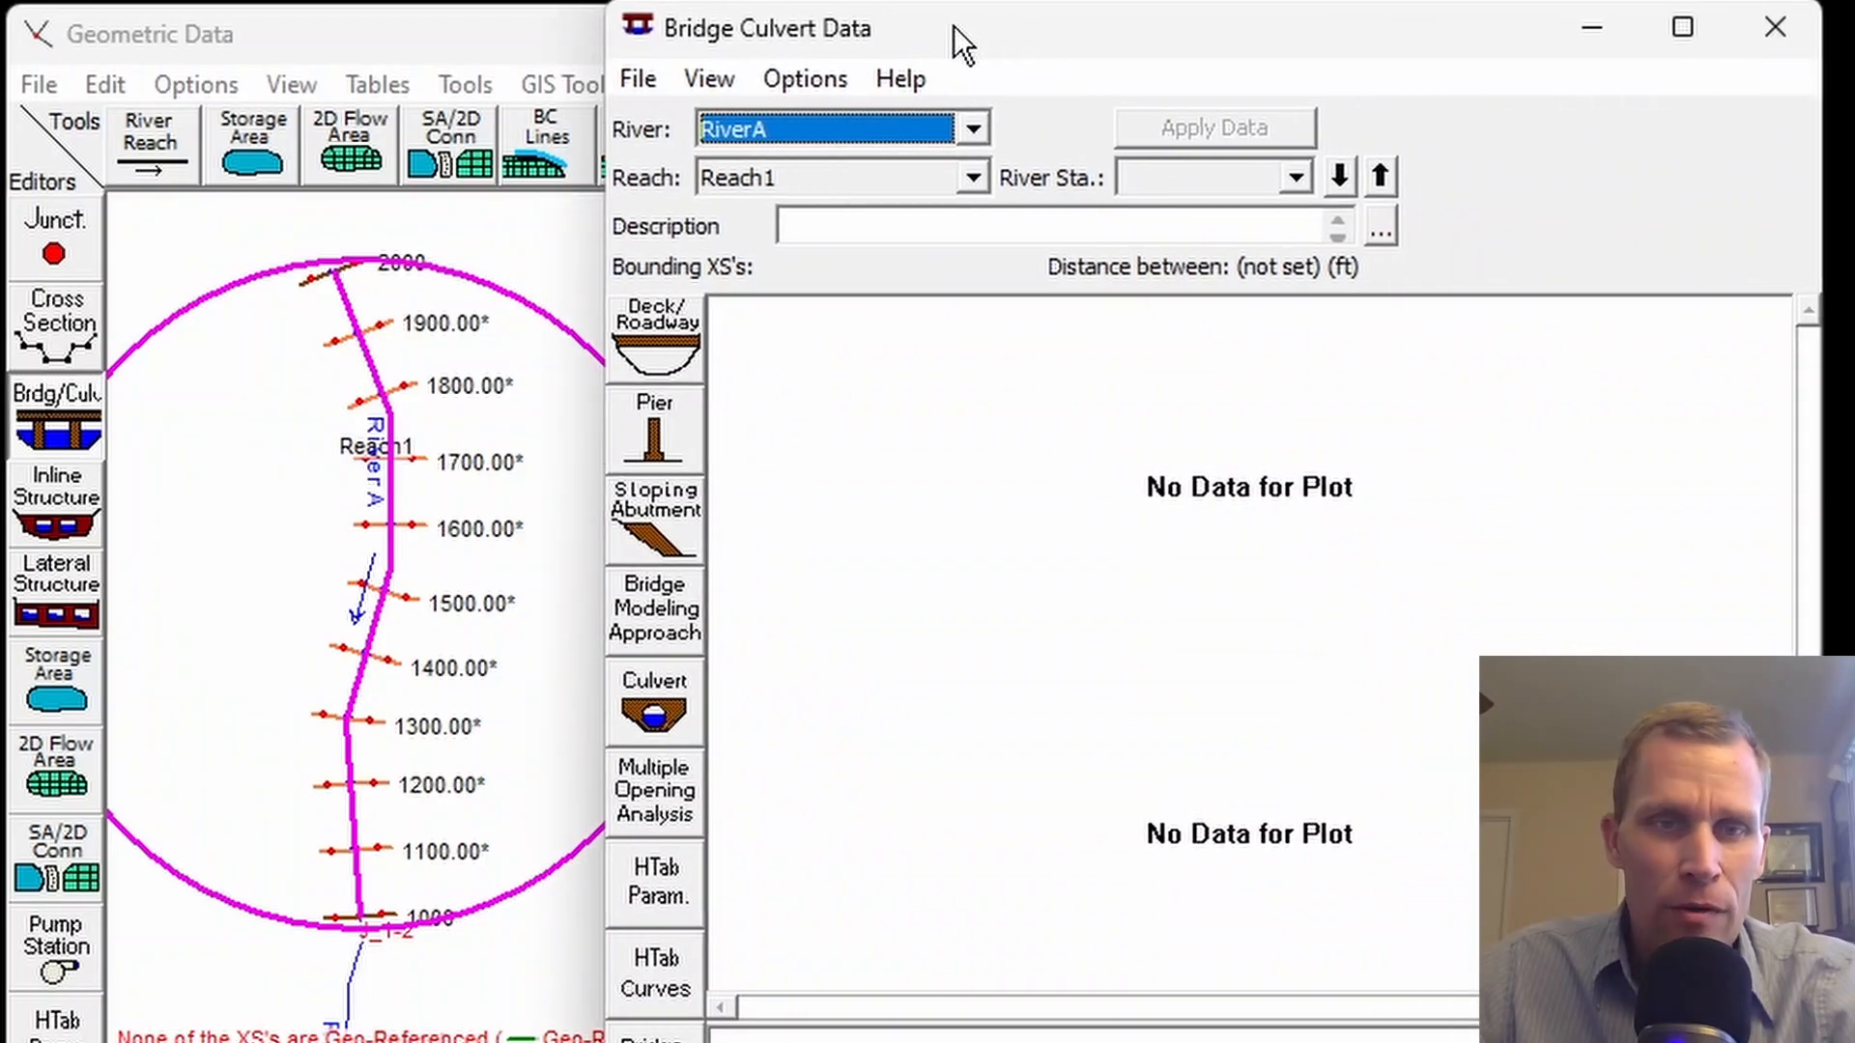
left_click(970, 130)
left_click(912, 166)
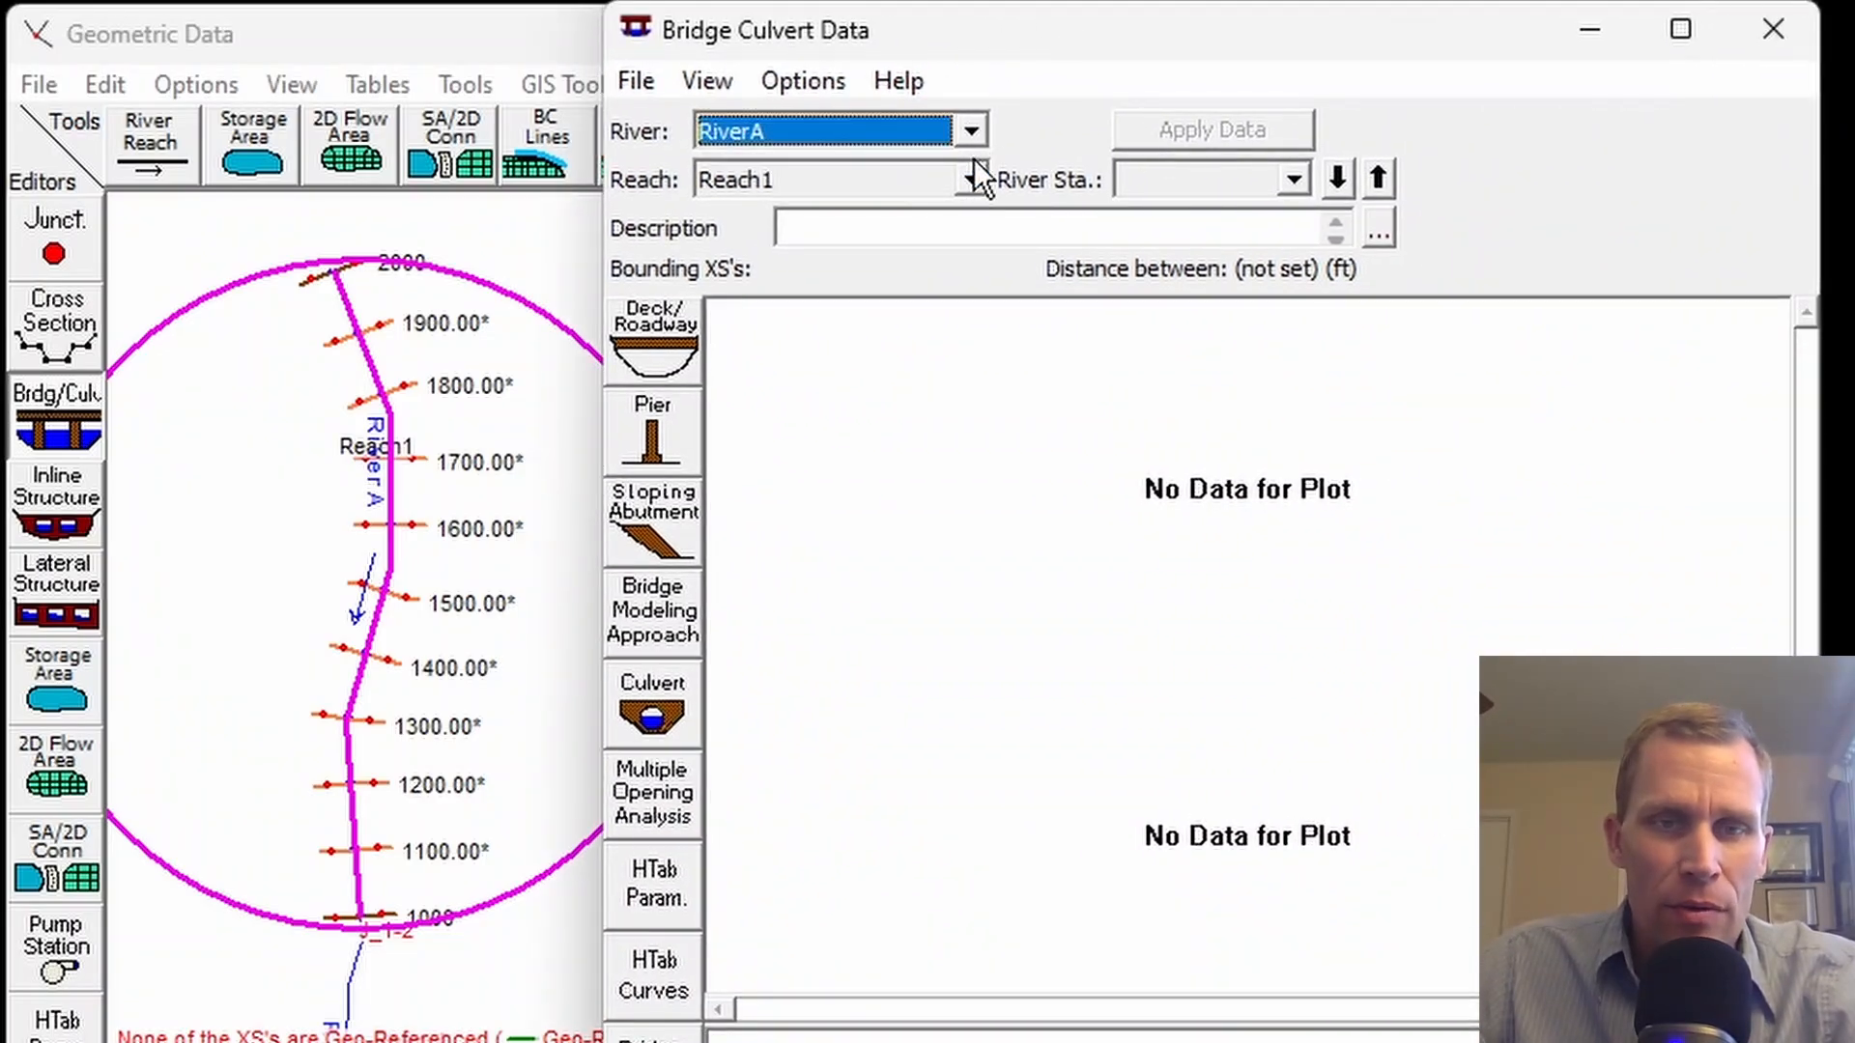
left_click(972, 178)
left_click(970, 176)
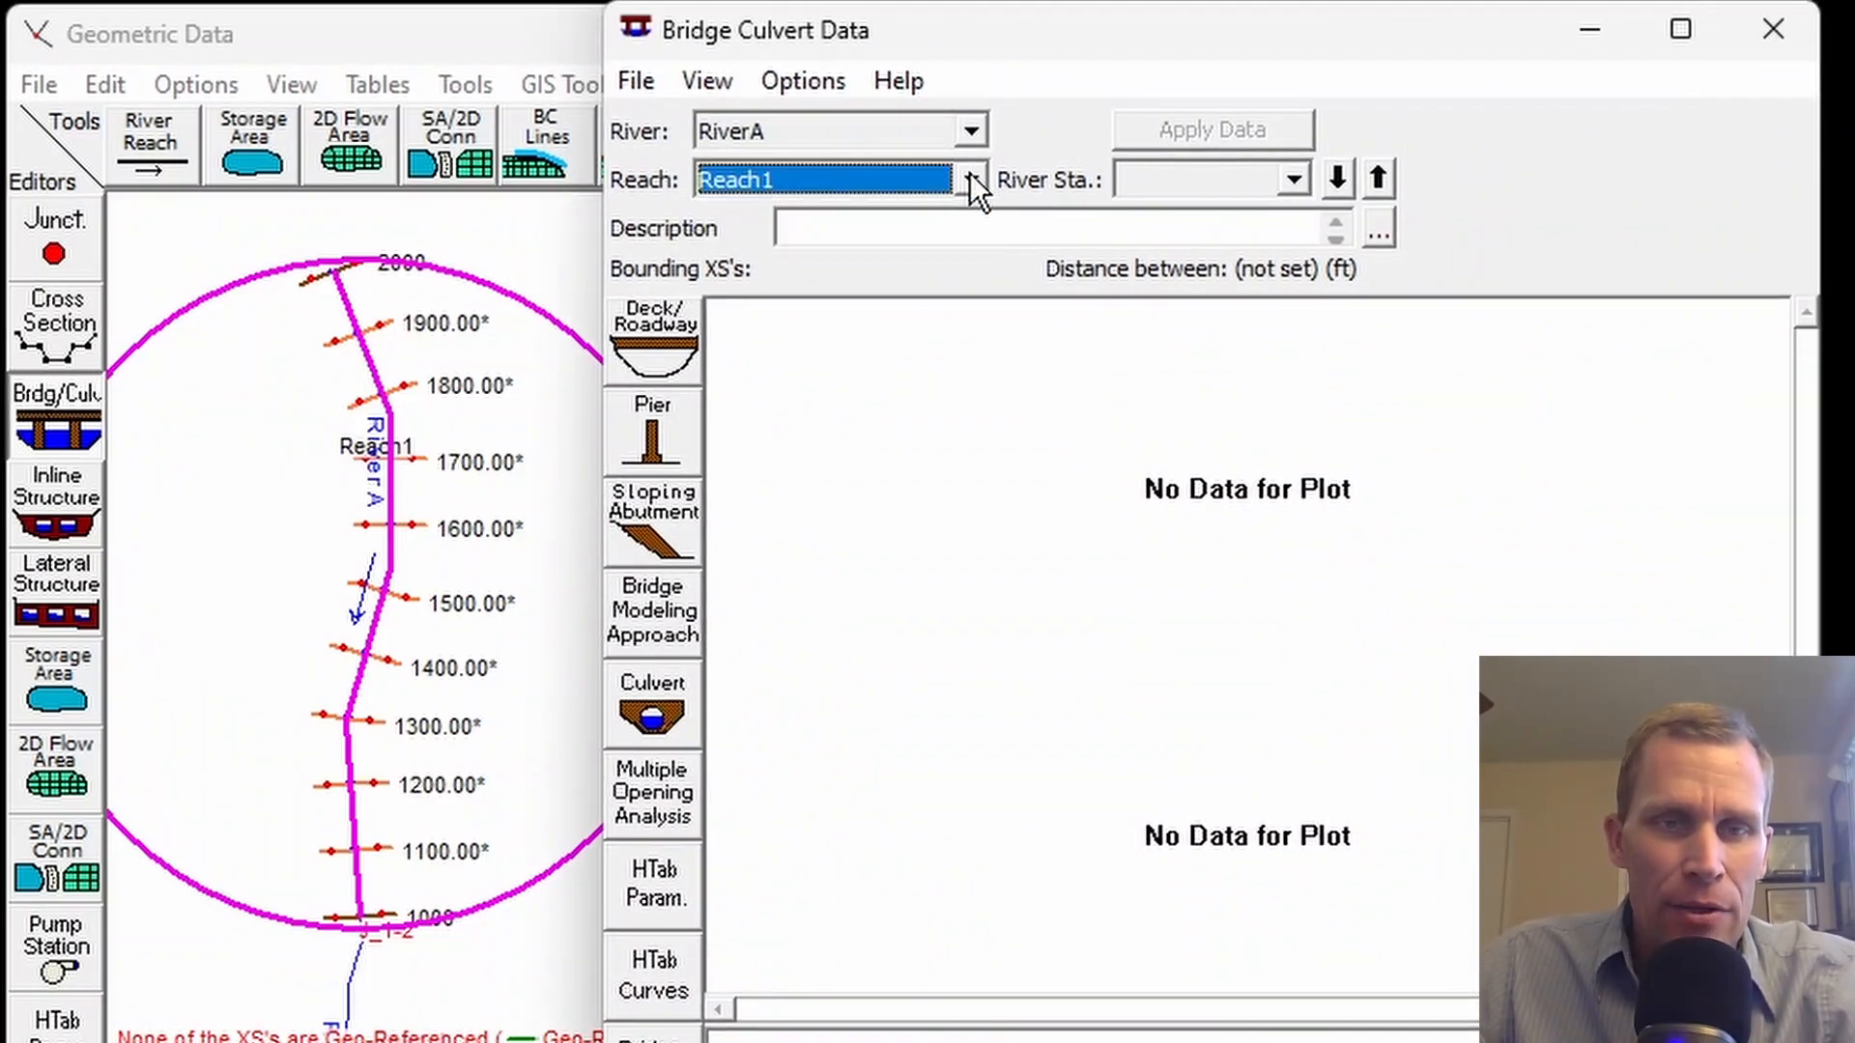
left_click(688, 346)
left_click(802, 77)
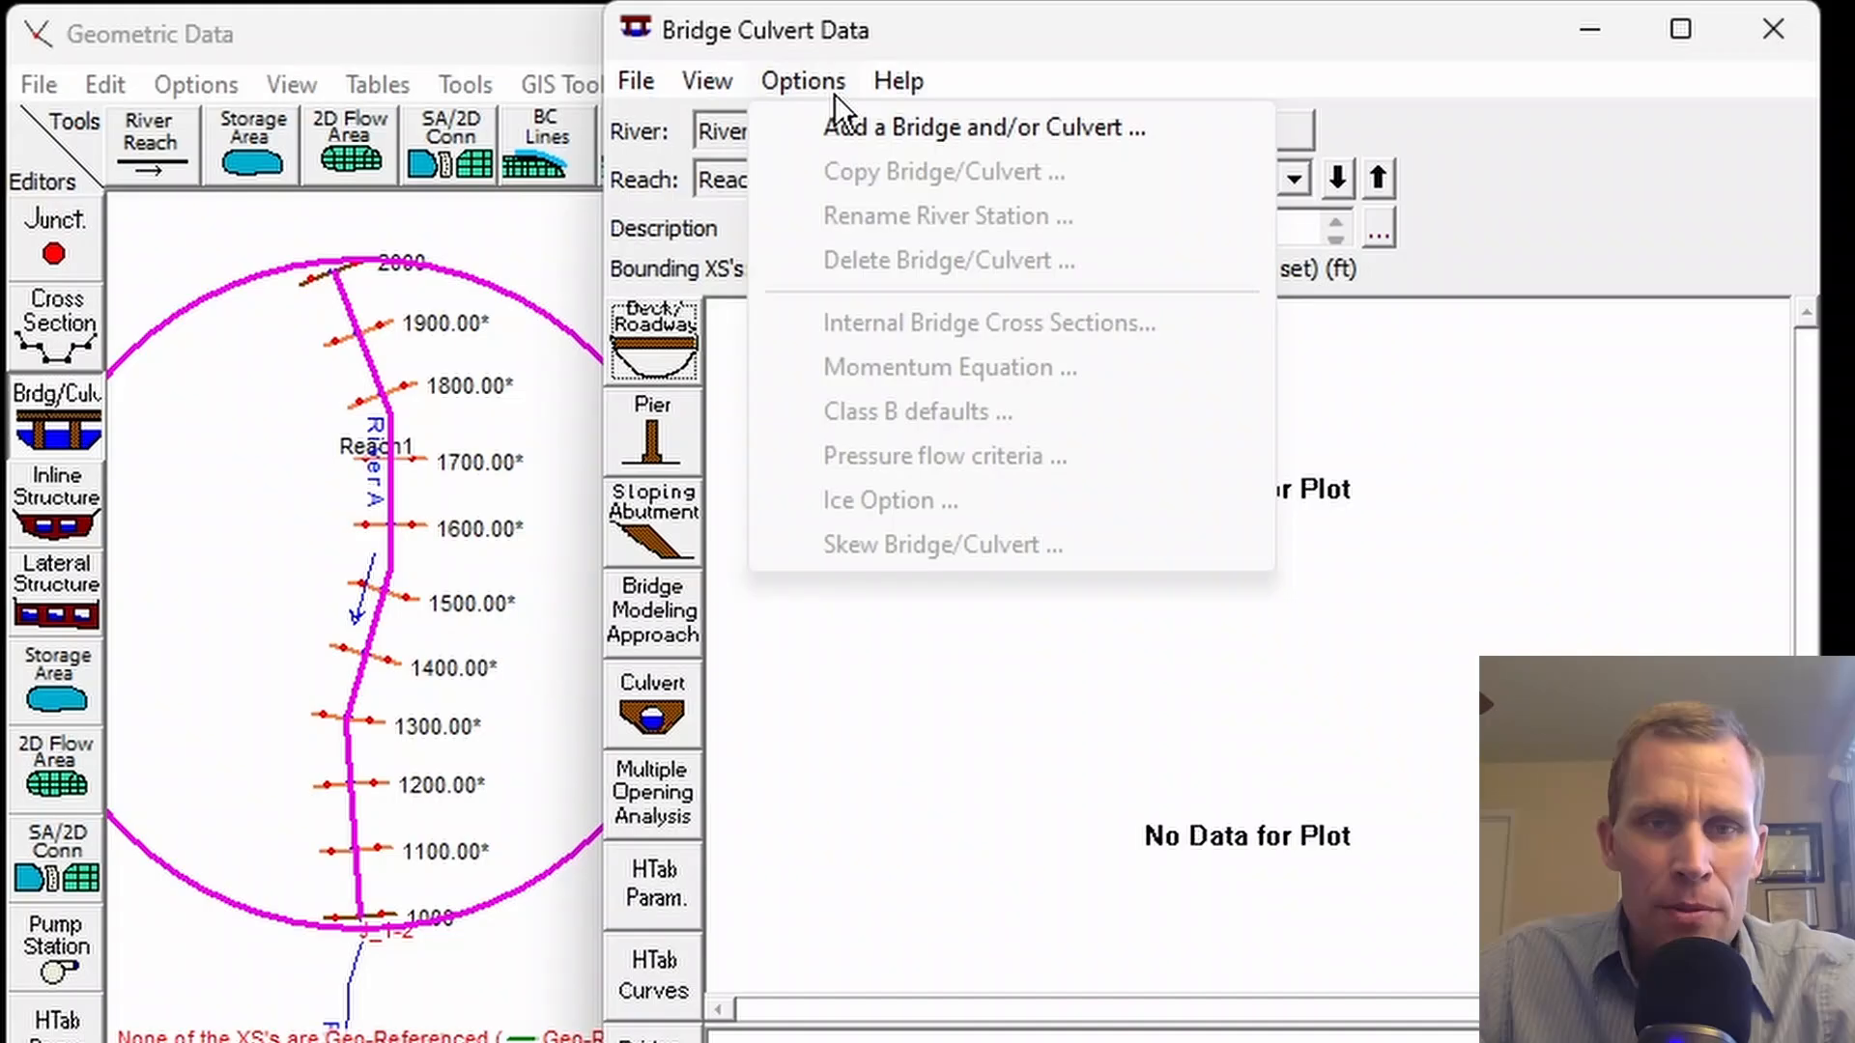
left_click(861, 136)
left_click_drag(894, 383, 909, 295)
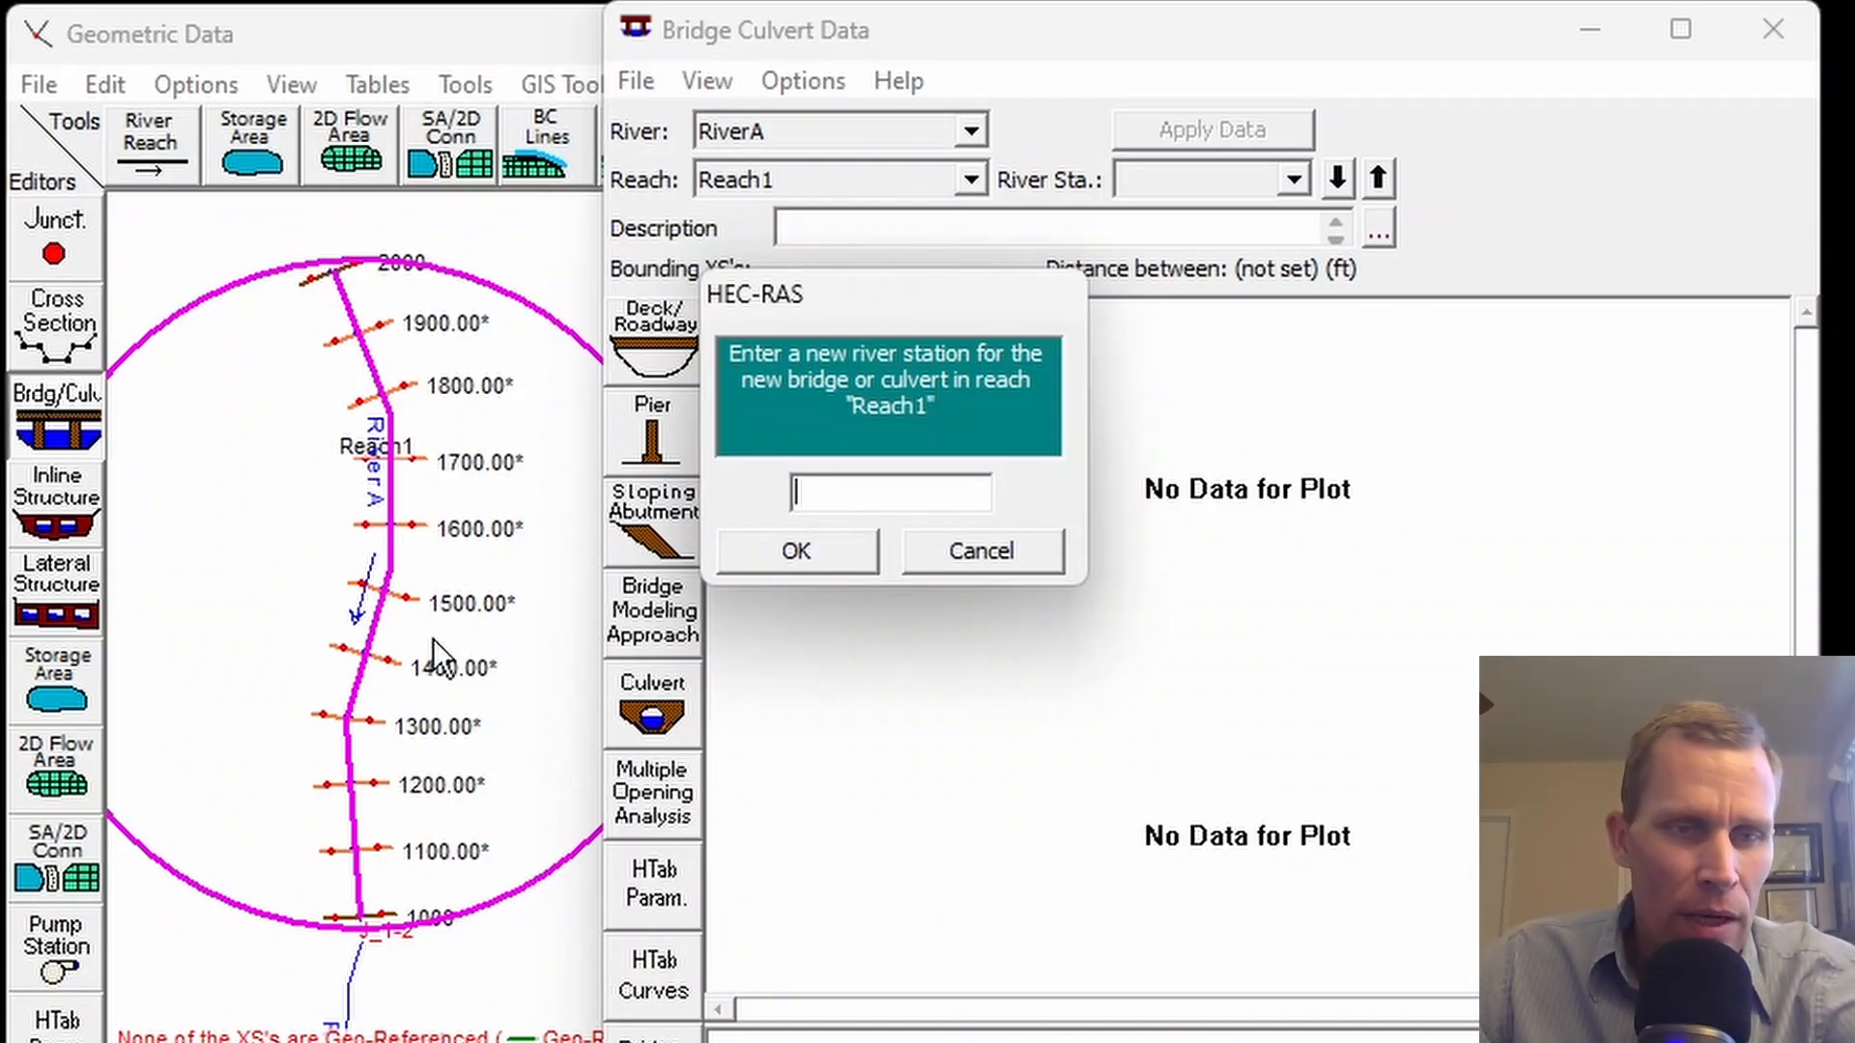
type("470")
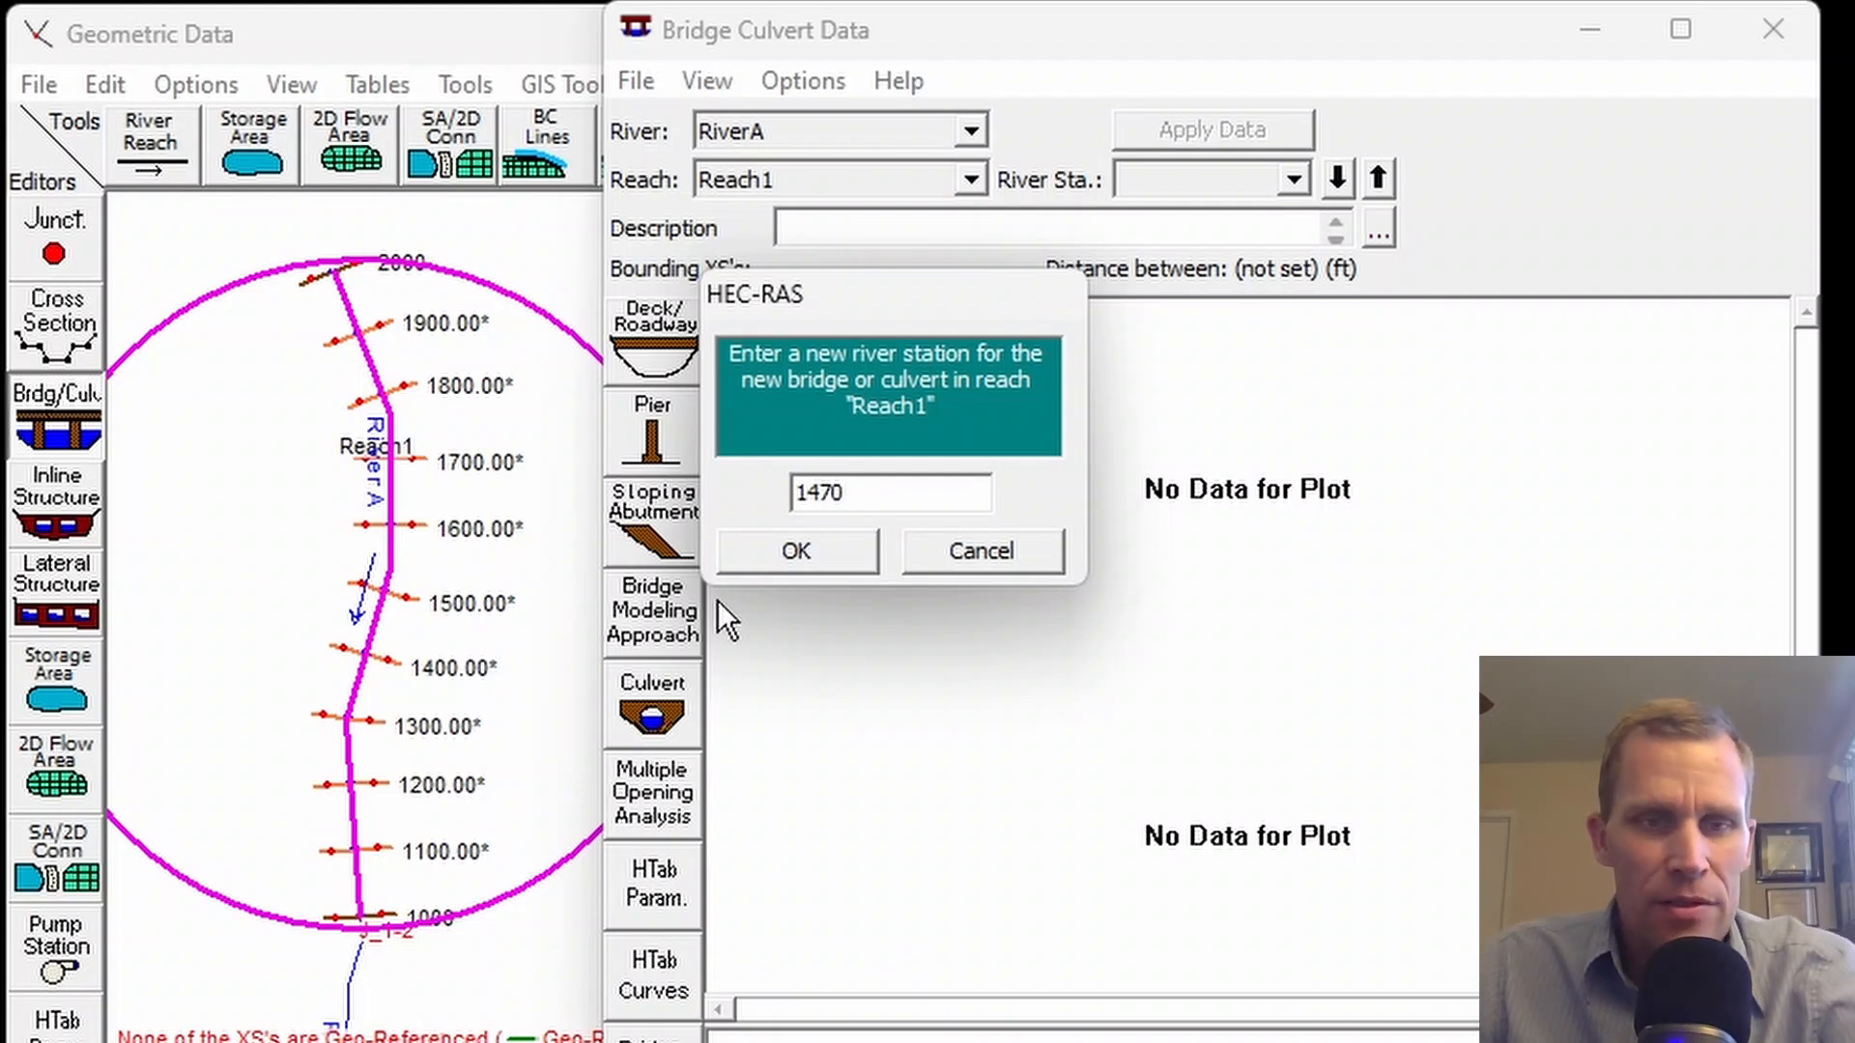
left_click(794, 558)
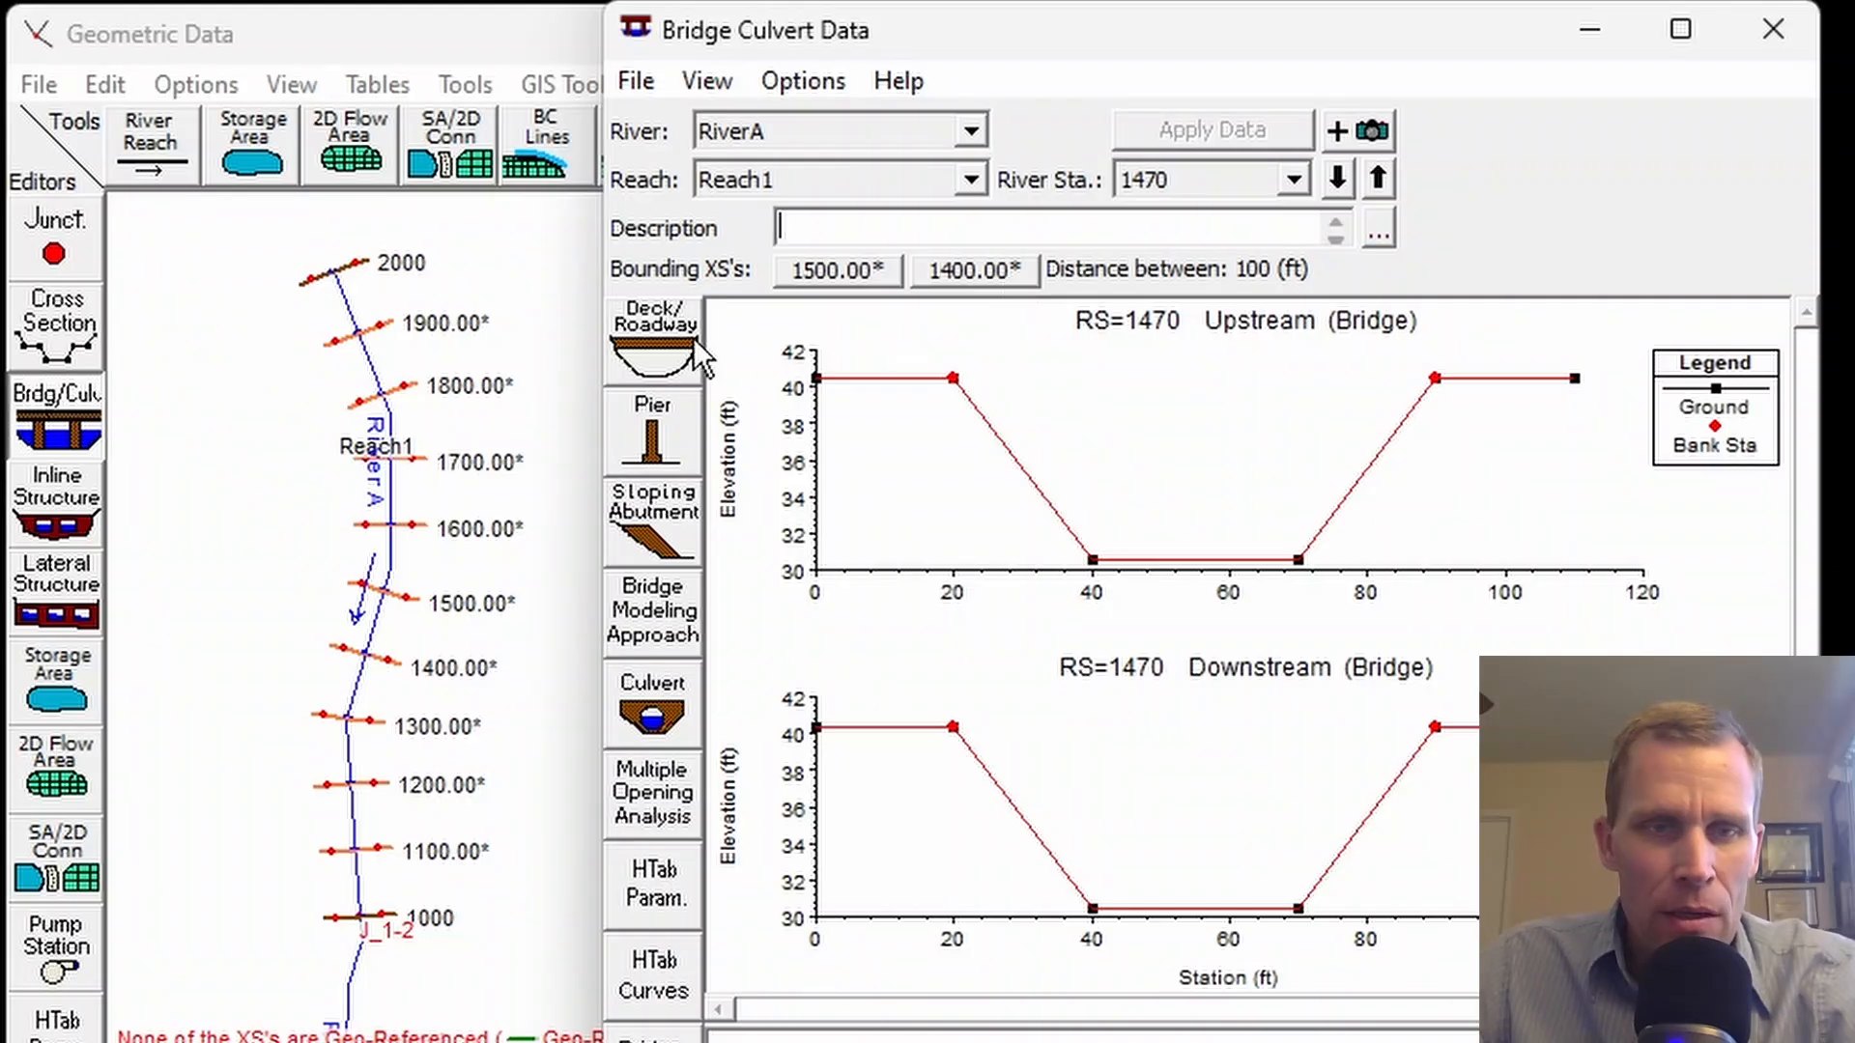
- Set the bridge deck's distance from the upstream cross section to 5 ft and its width to 50 ft
left_click(655, 324)
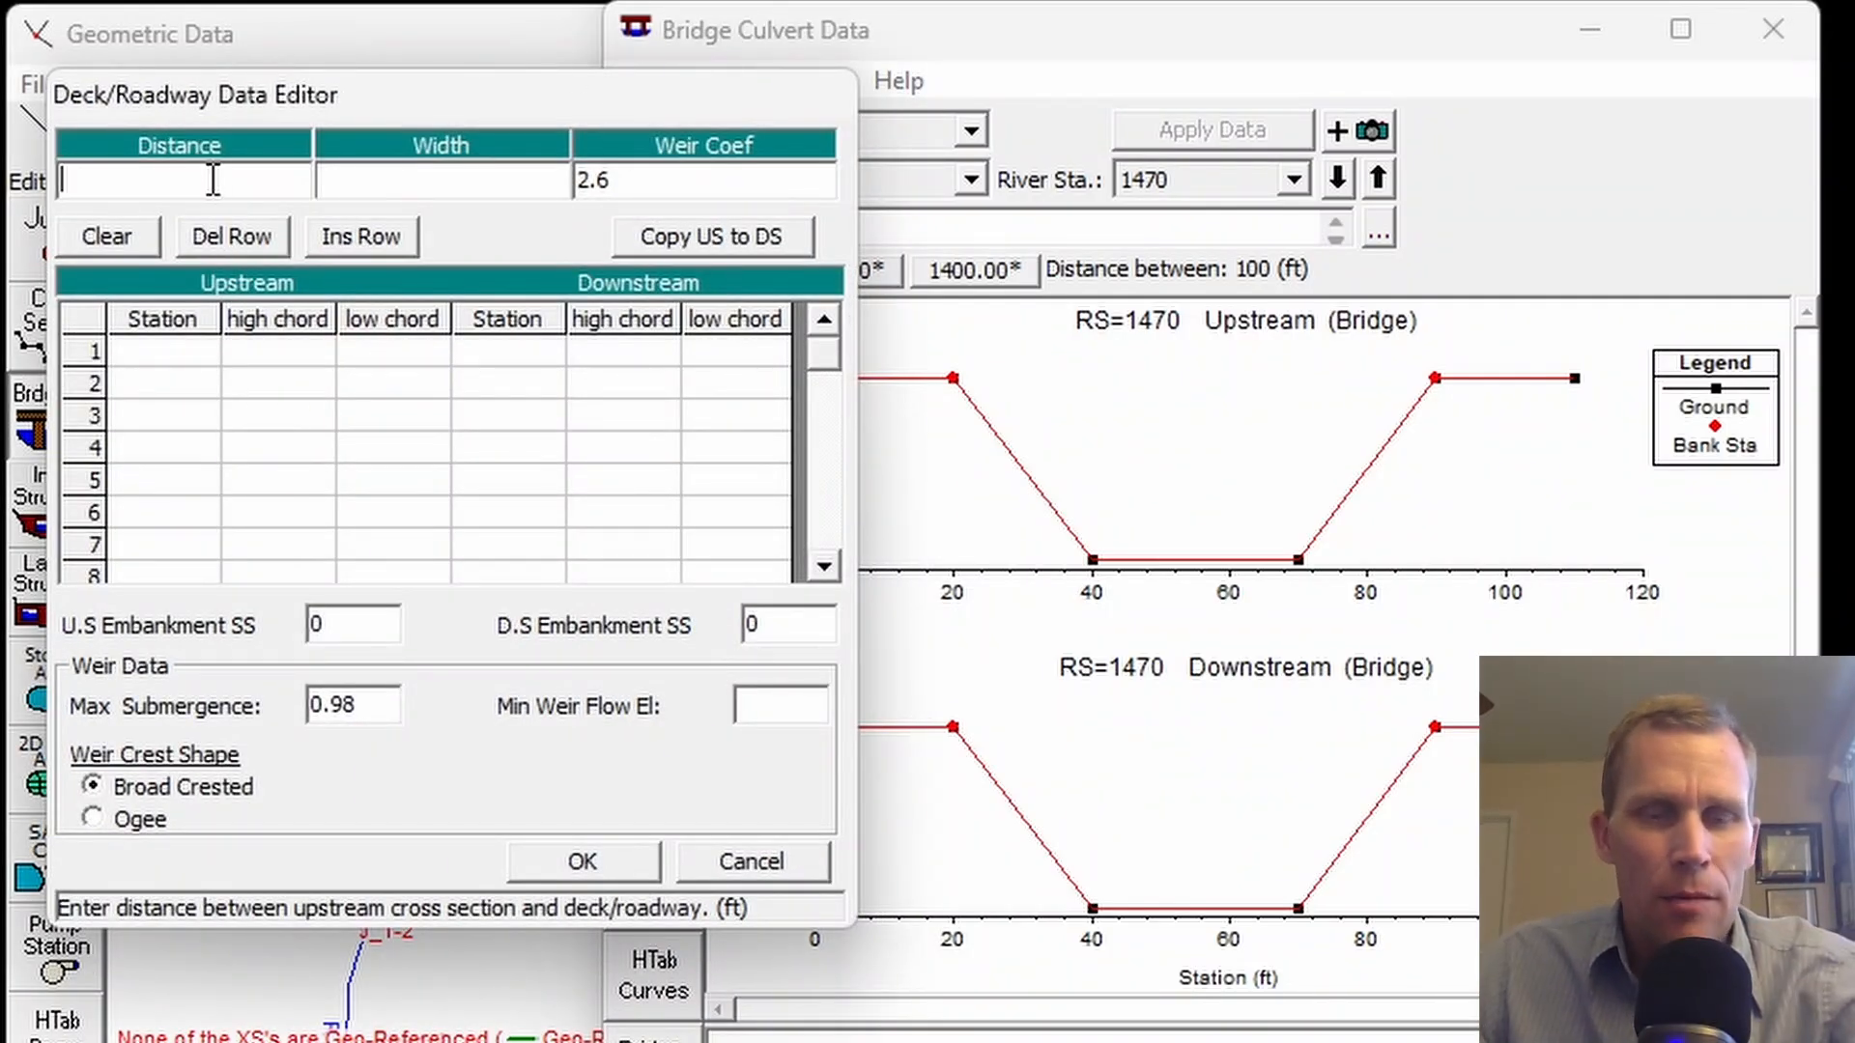
type("5")
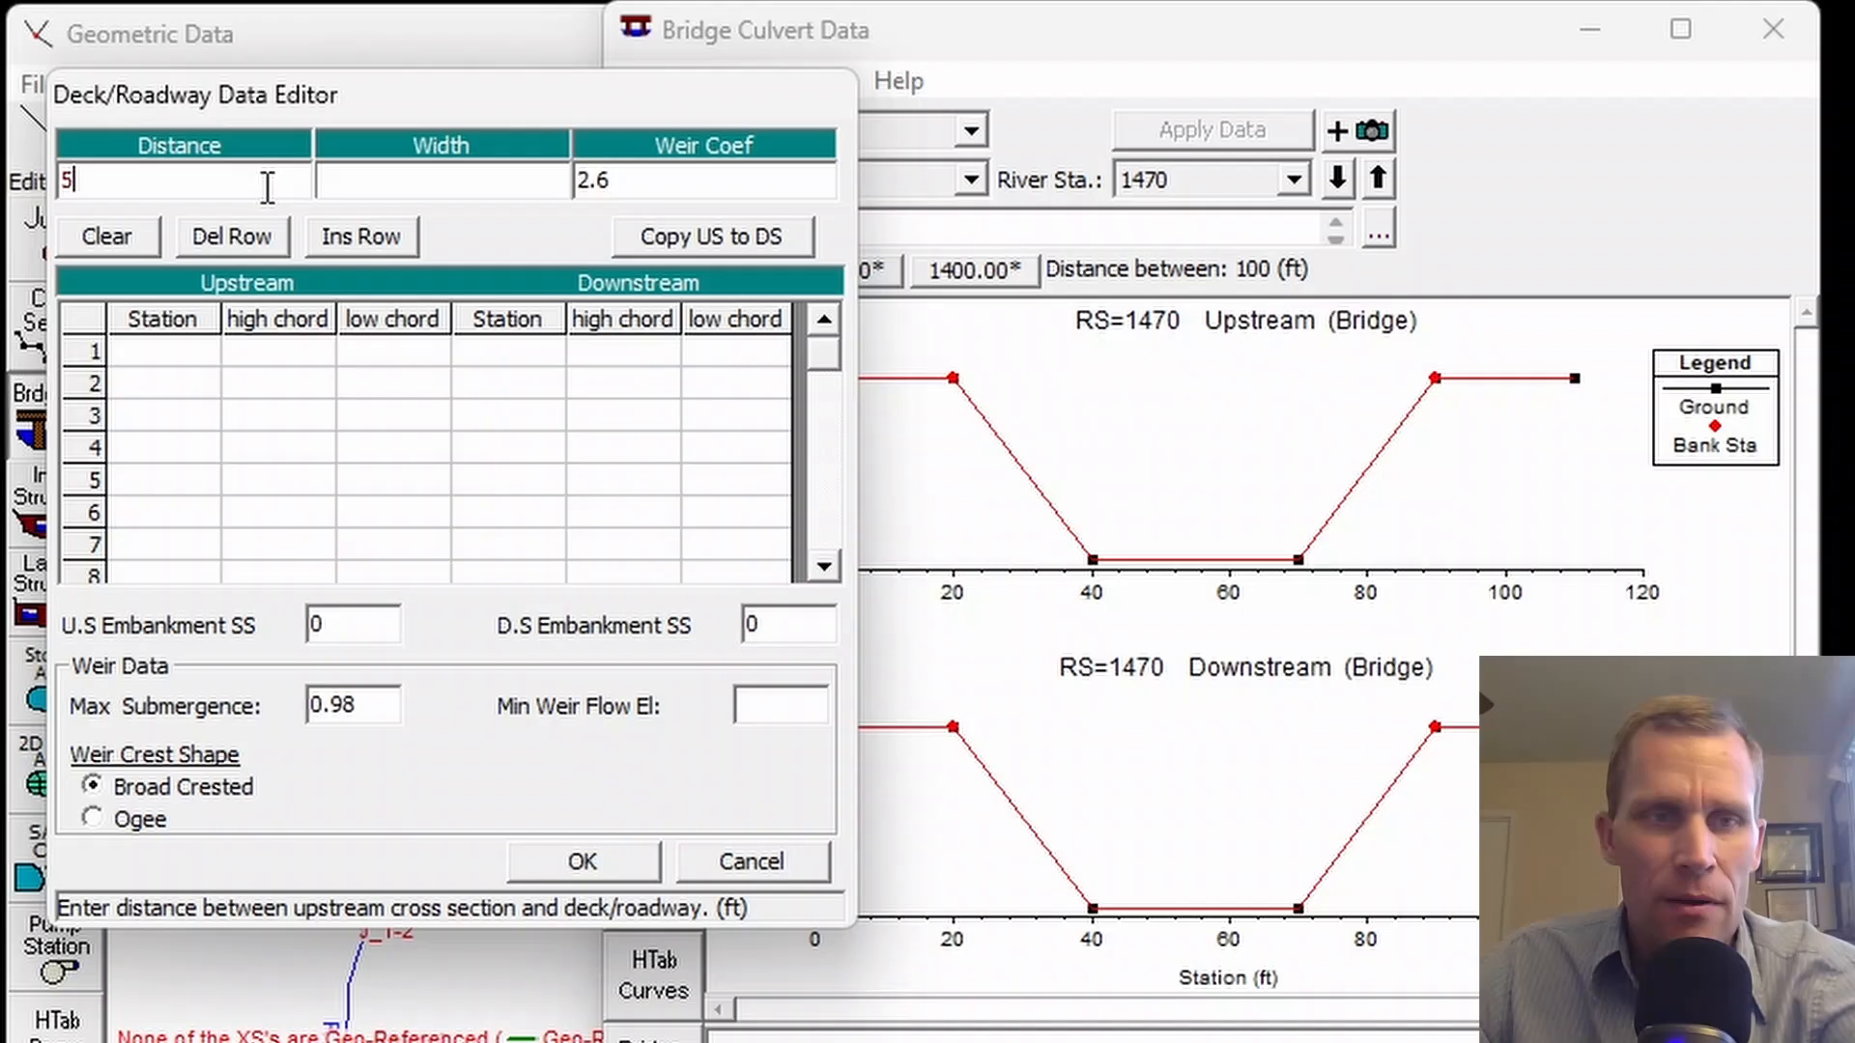
left_click(410, 180)
type("50")
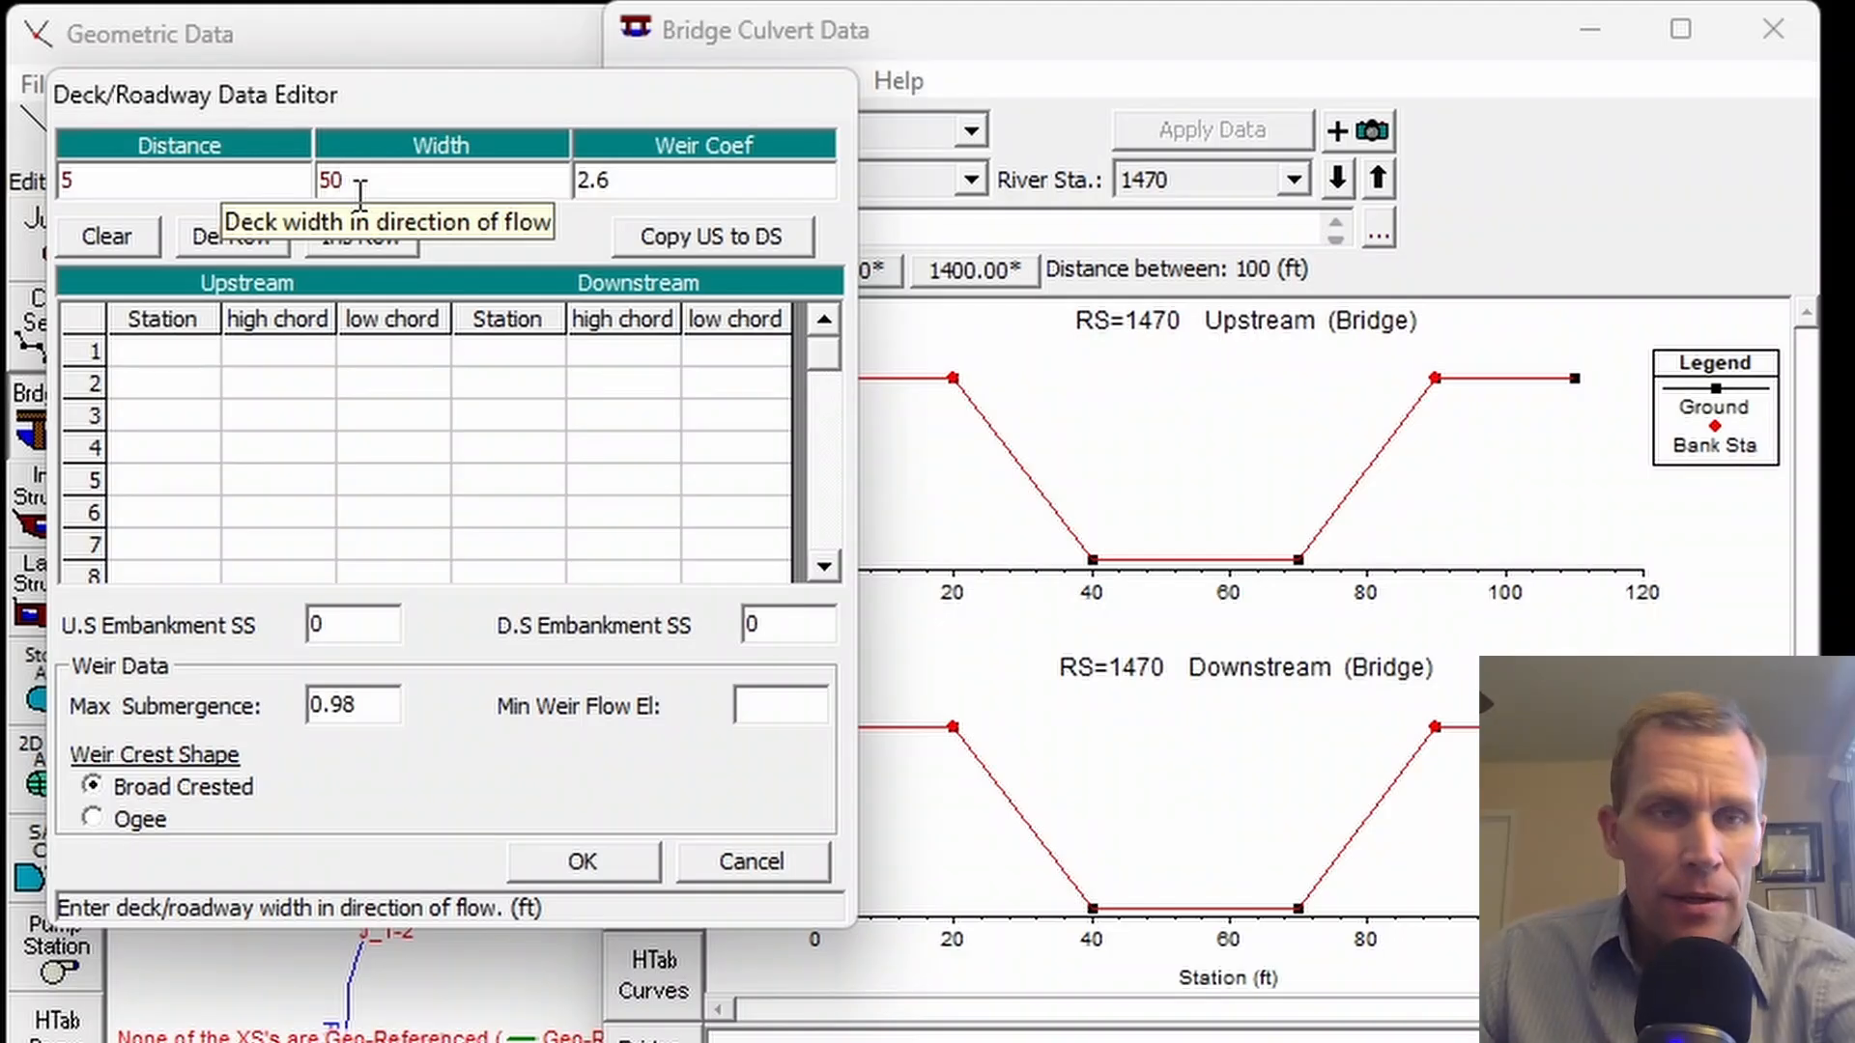
- Paste the upstream deck data: stations 0 and 110, each with high chord 43 and low chord 40
left_click_drag(198, 352, 361, 390)
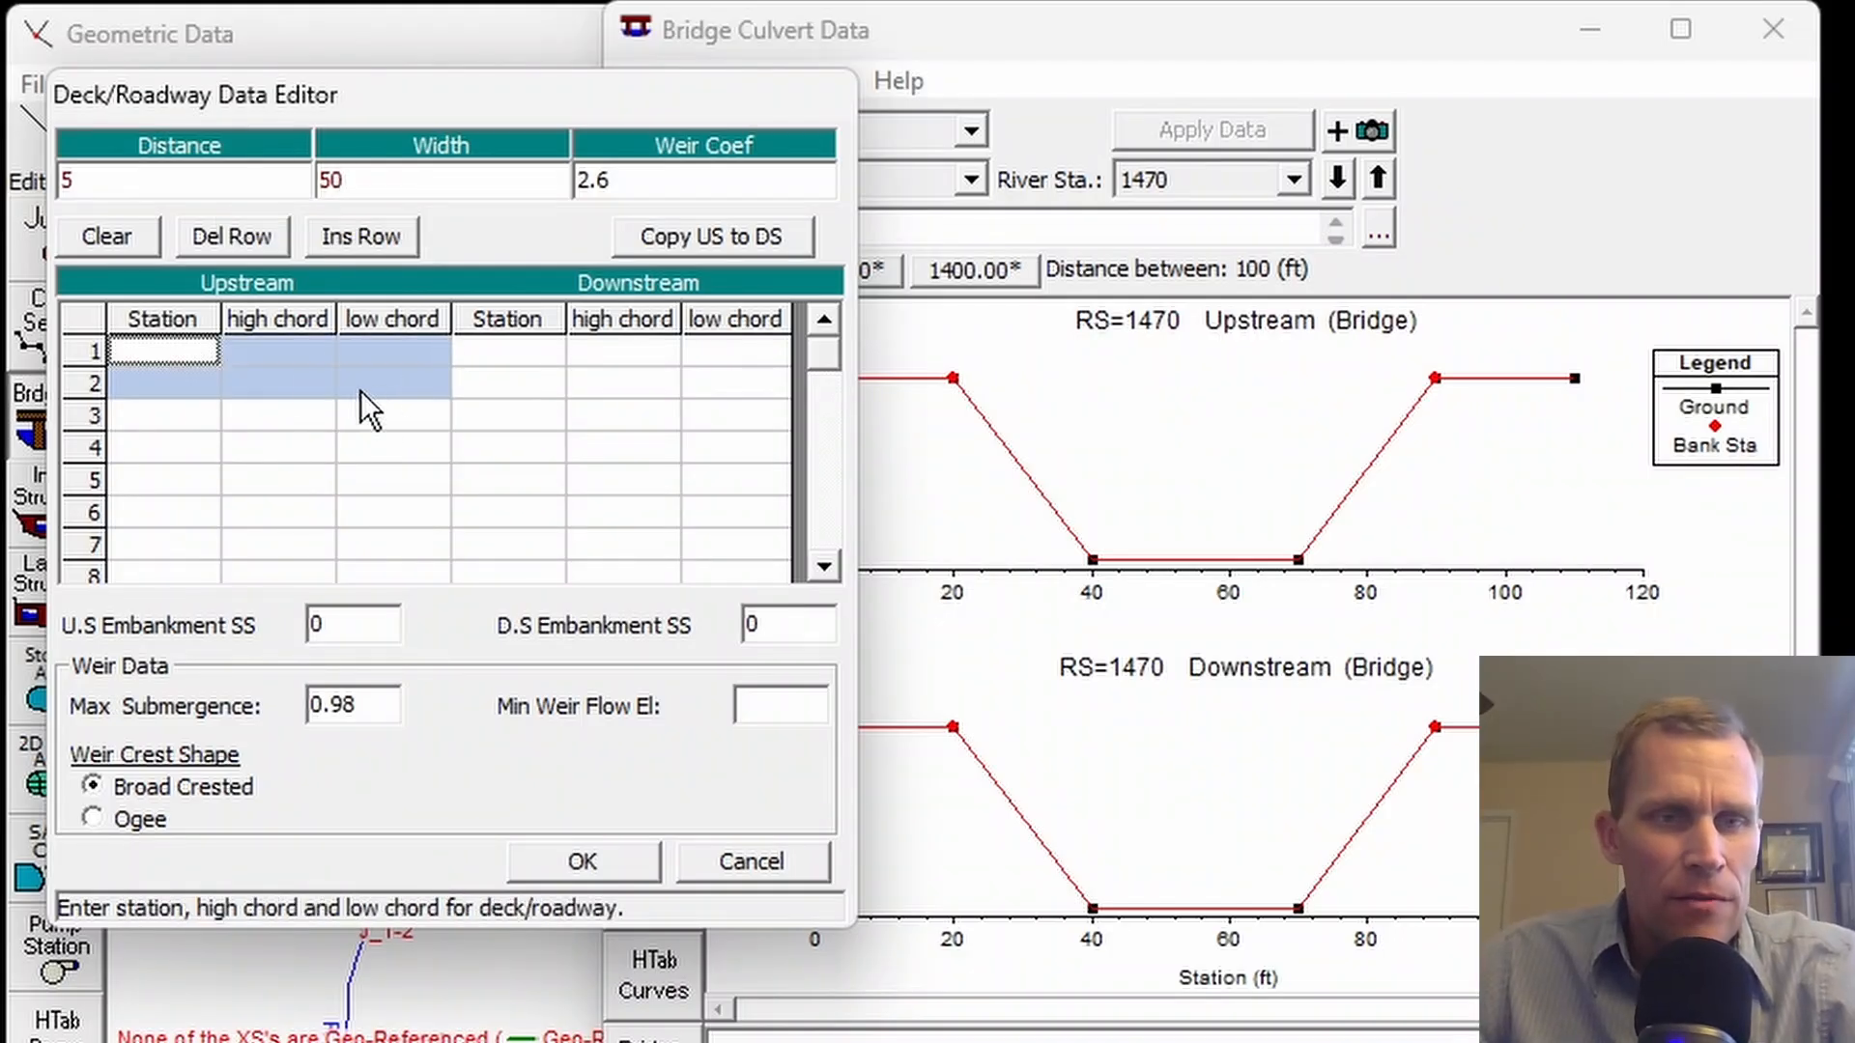
key("ctrl+v")
left_click(166, 349)
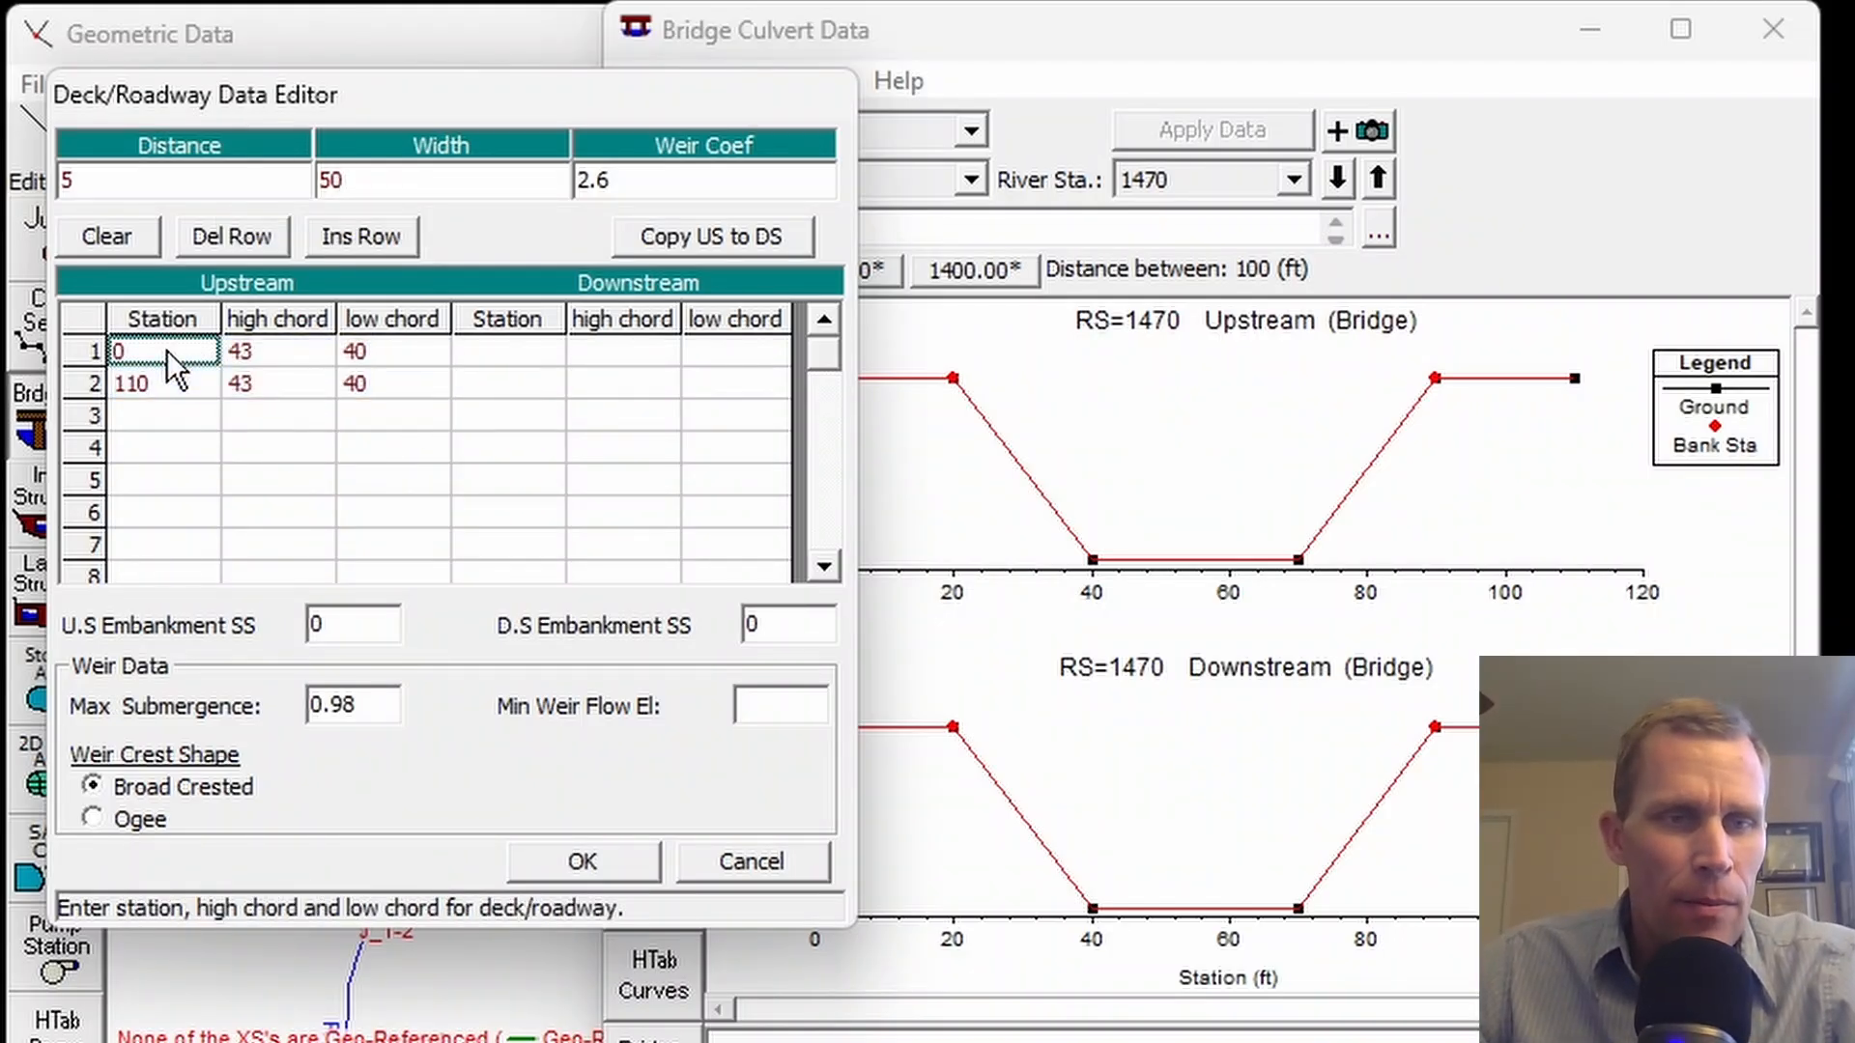
left_click(350, 360)
left_click(326, 356)
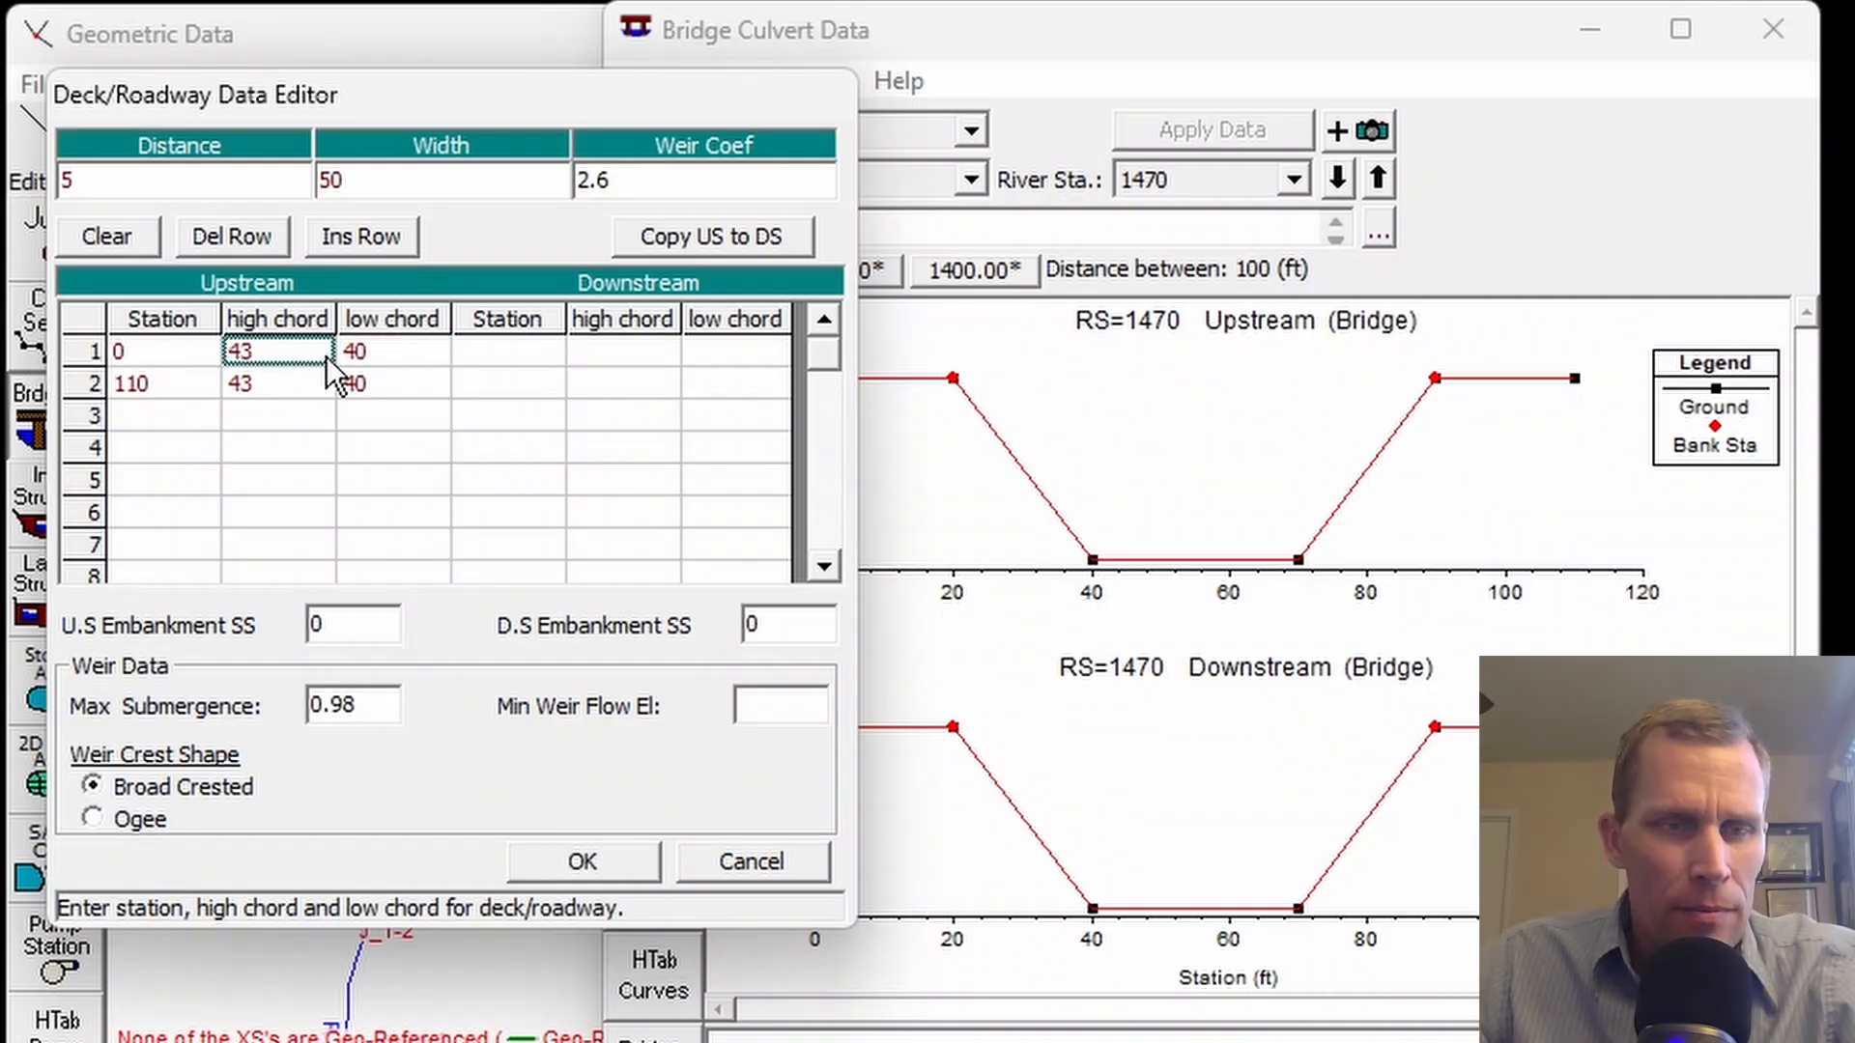
- Paste the same stations and chords (0 and 110, 43, 40) as downstream deck data, accept the deck and close the bridge editor
left_click_drag(462, 346, 693, 394)
key("ctrl+v")
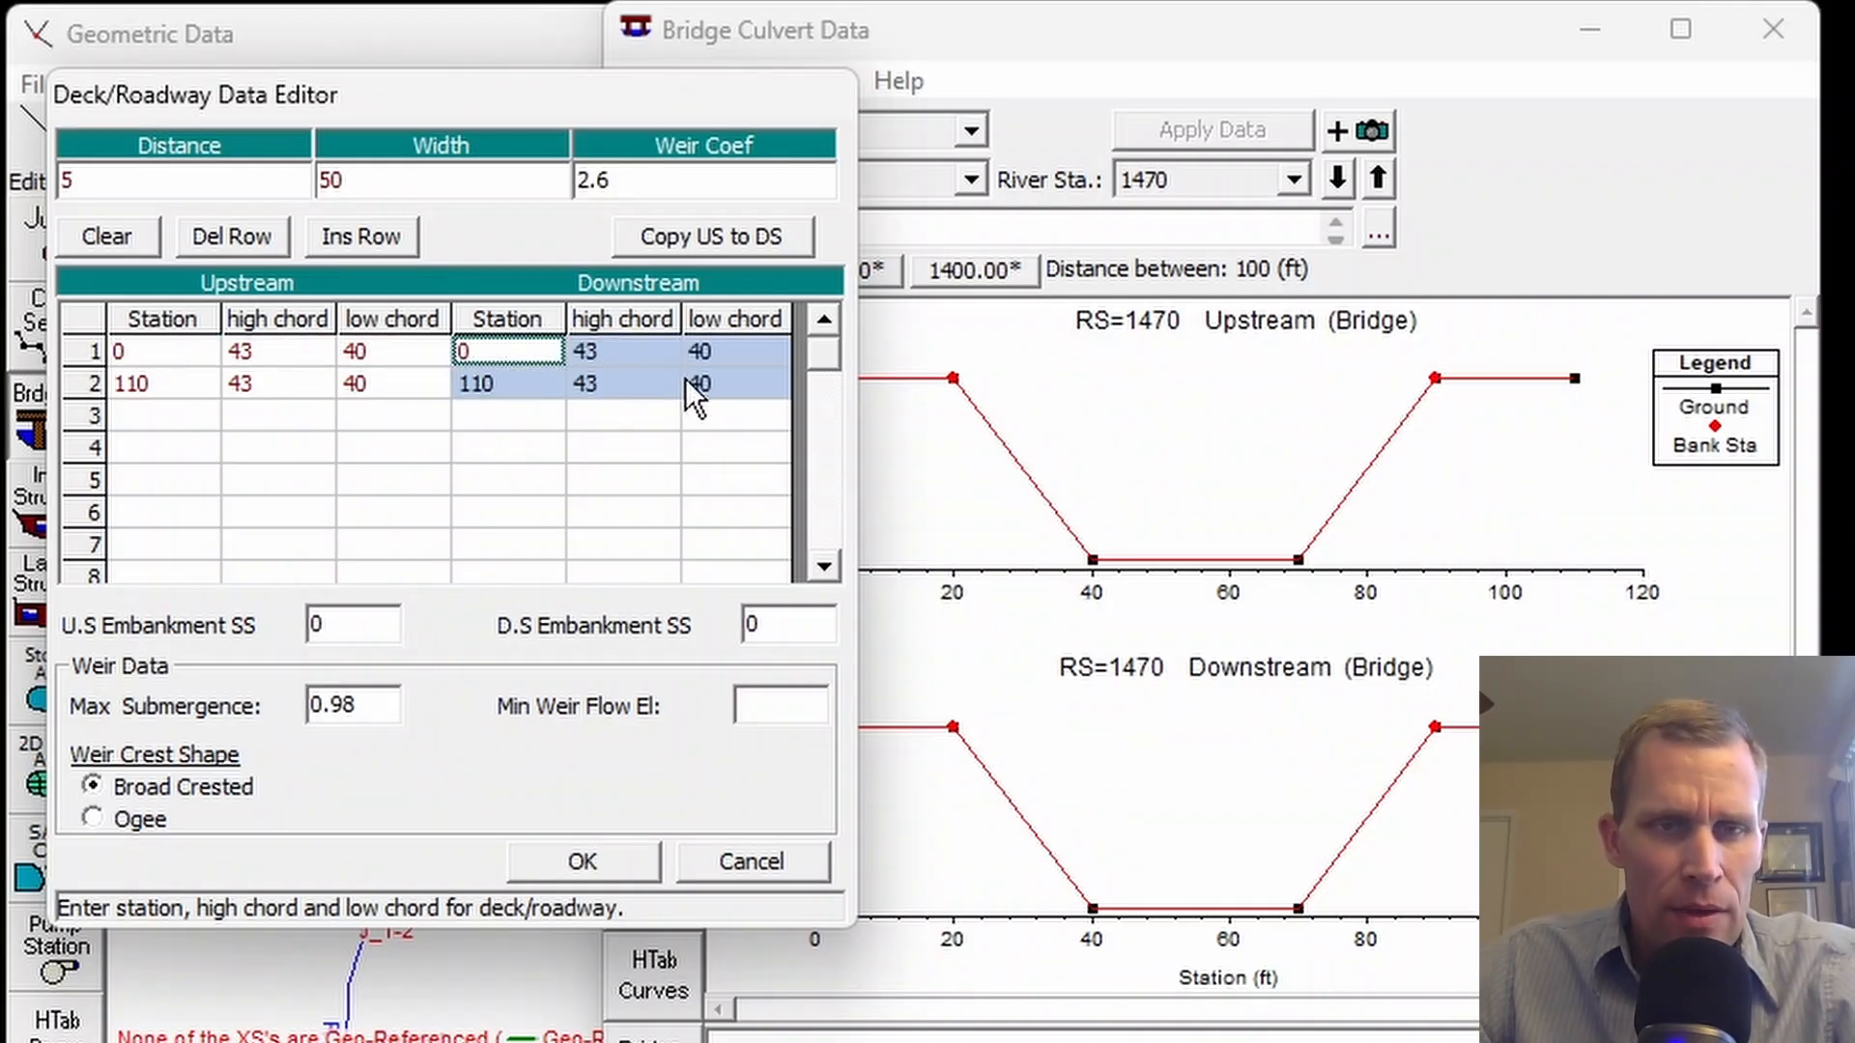
left_click(175, 350)
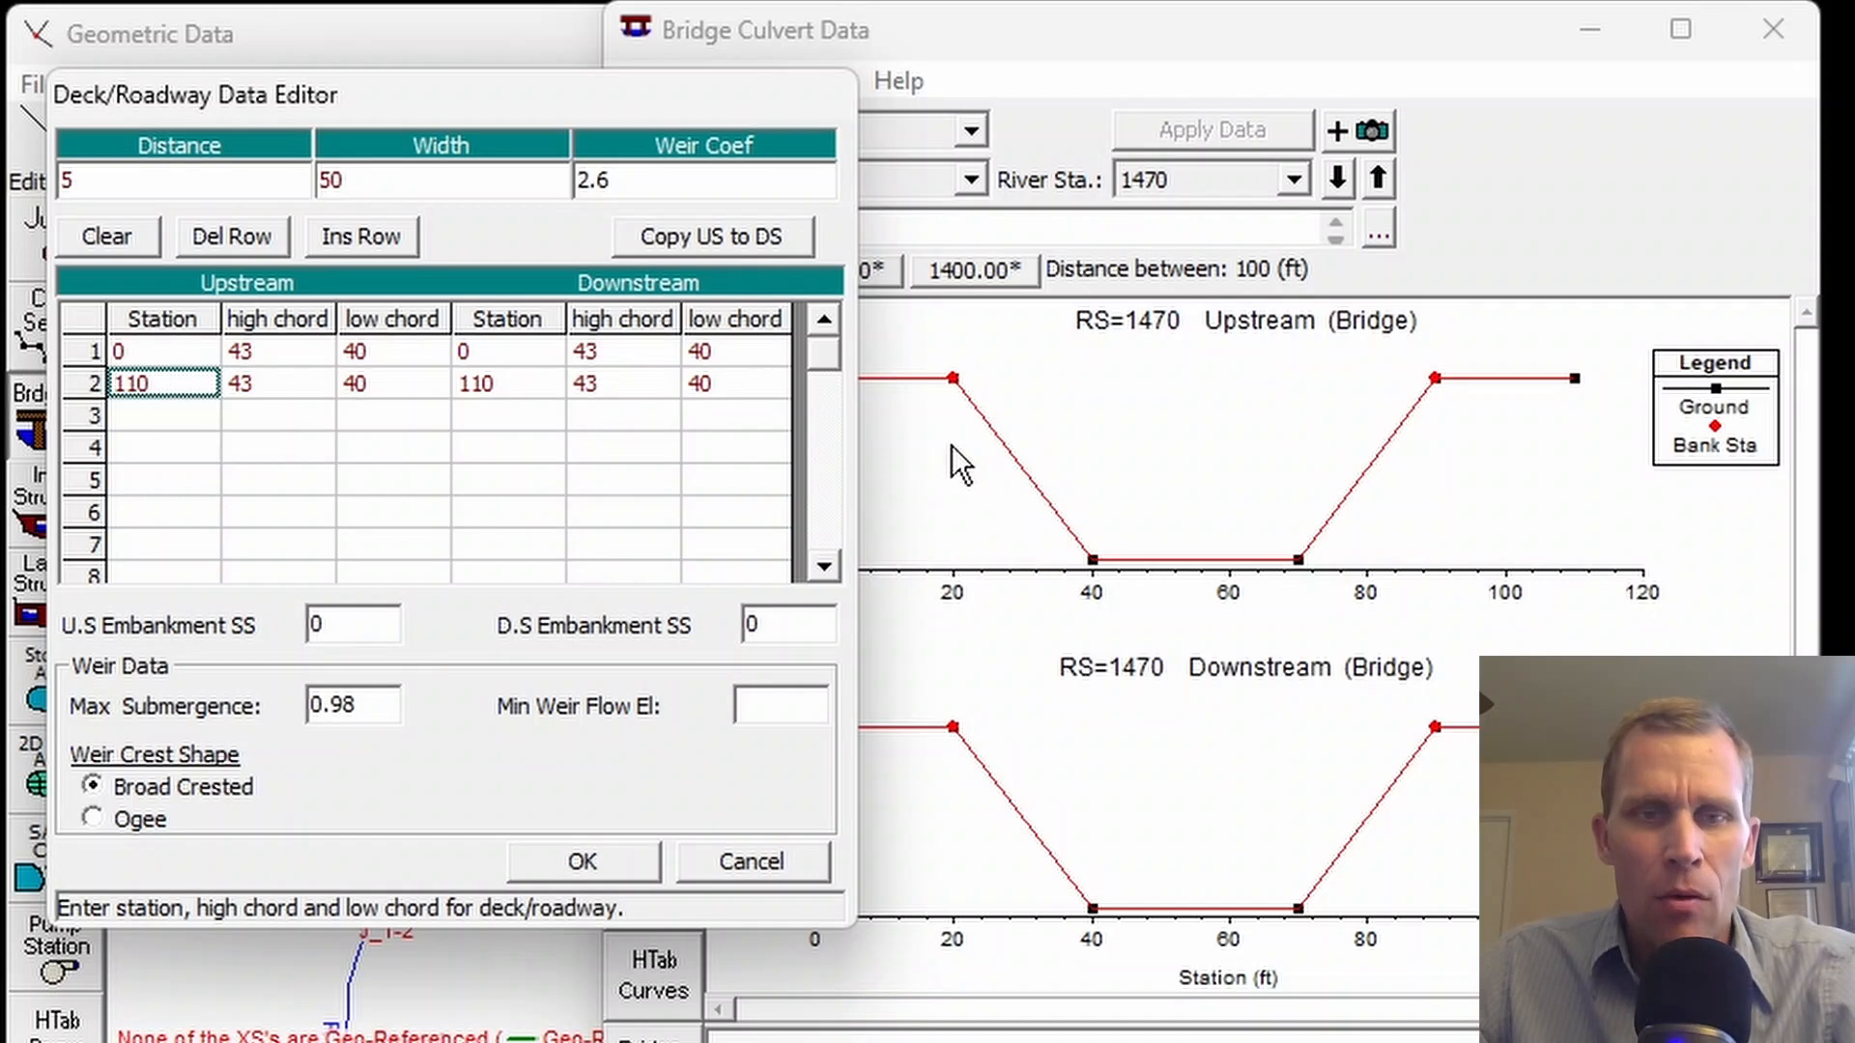
left_click(589, 860)
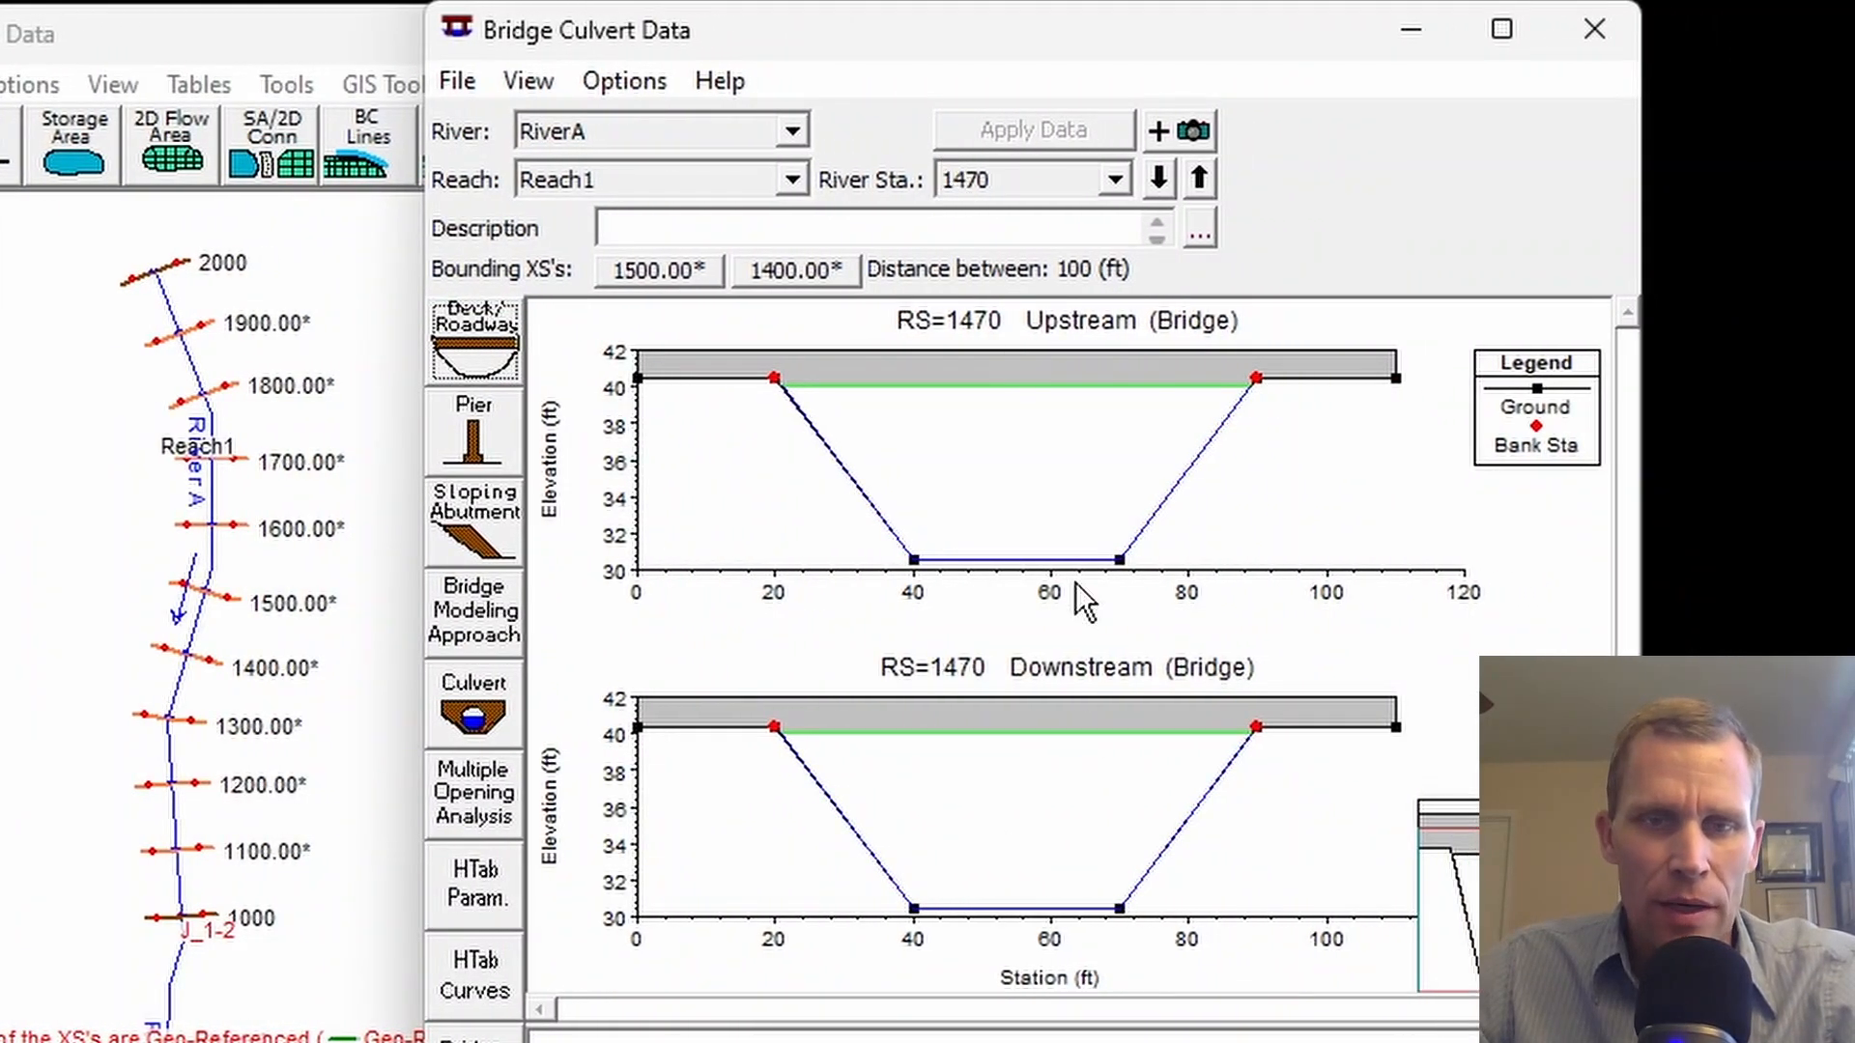
left_click(1592, 30)
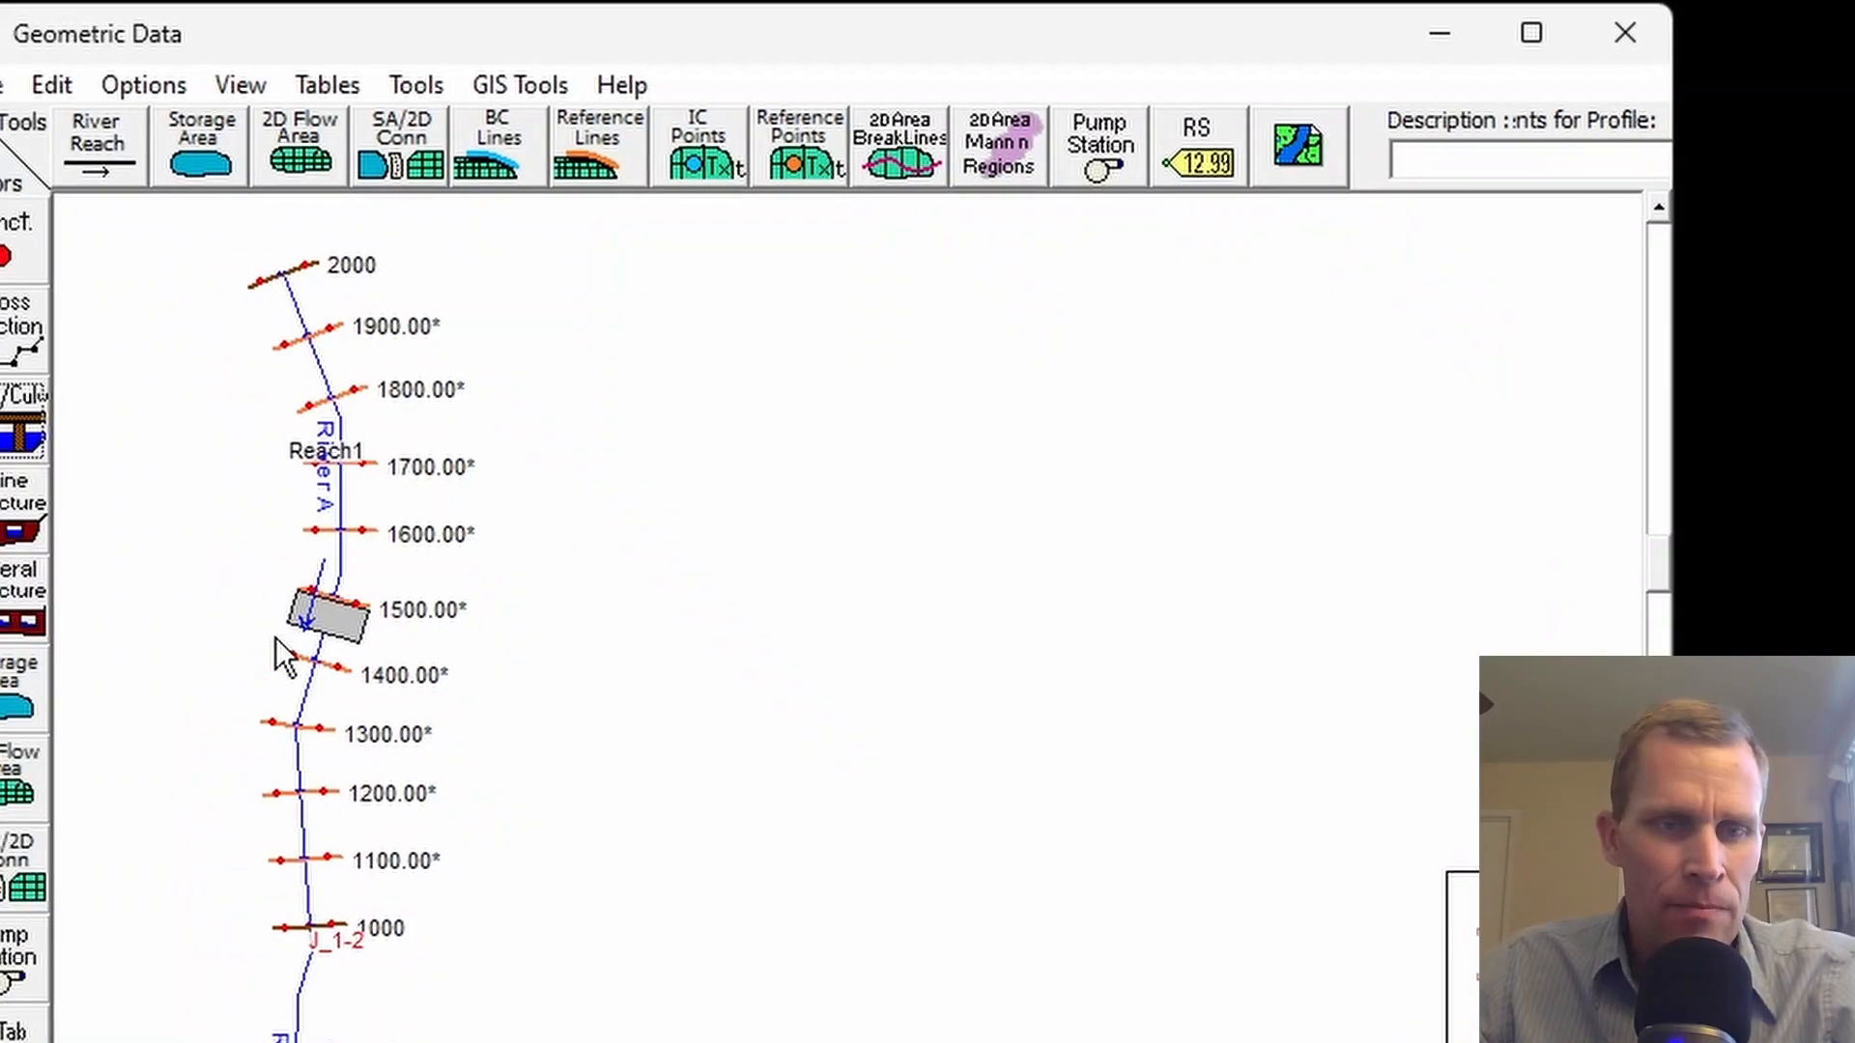
- Examine the bridge's placement between cross sections 1500 and 1400 and the layout of both reaches in the schematic
scroll(323, 640, "up", 4)
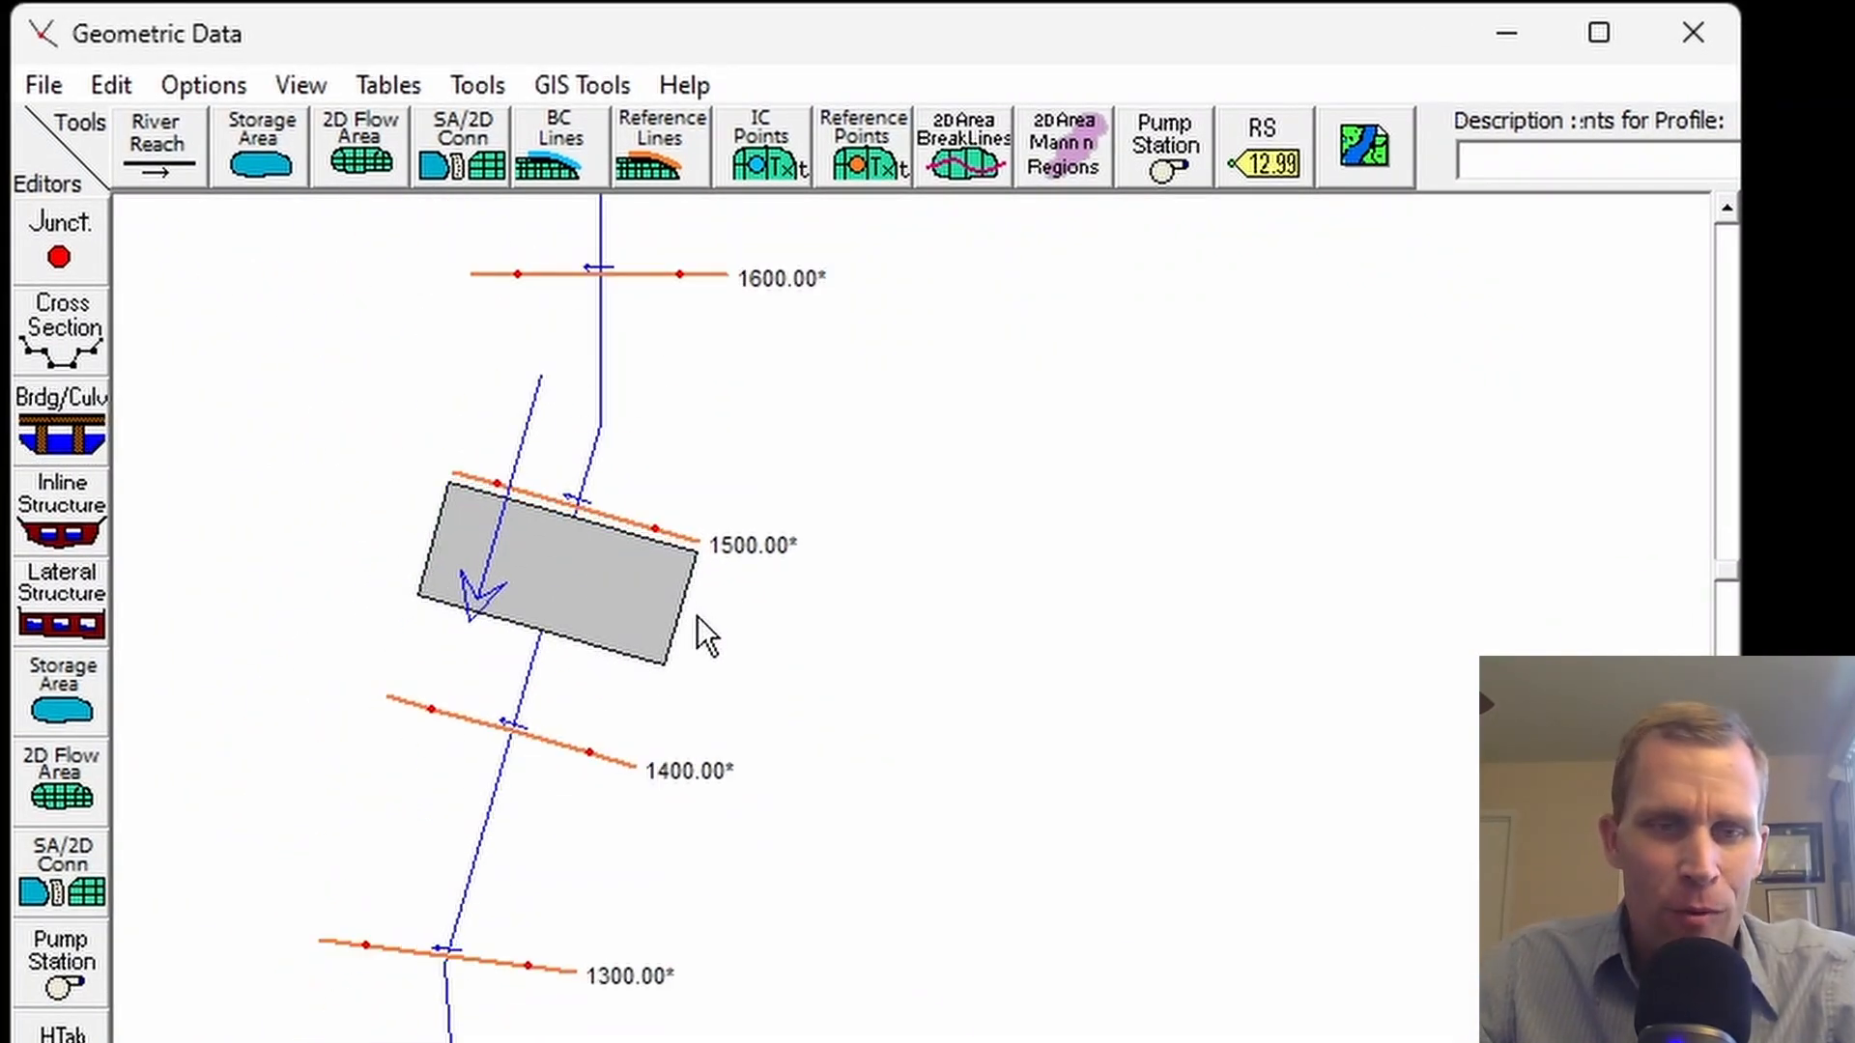
scroll(498, 524, "up", 2)
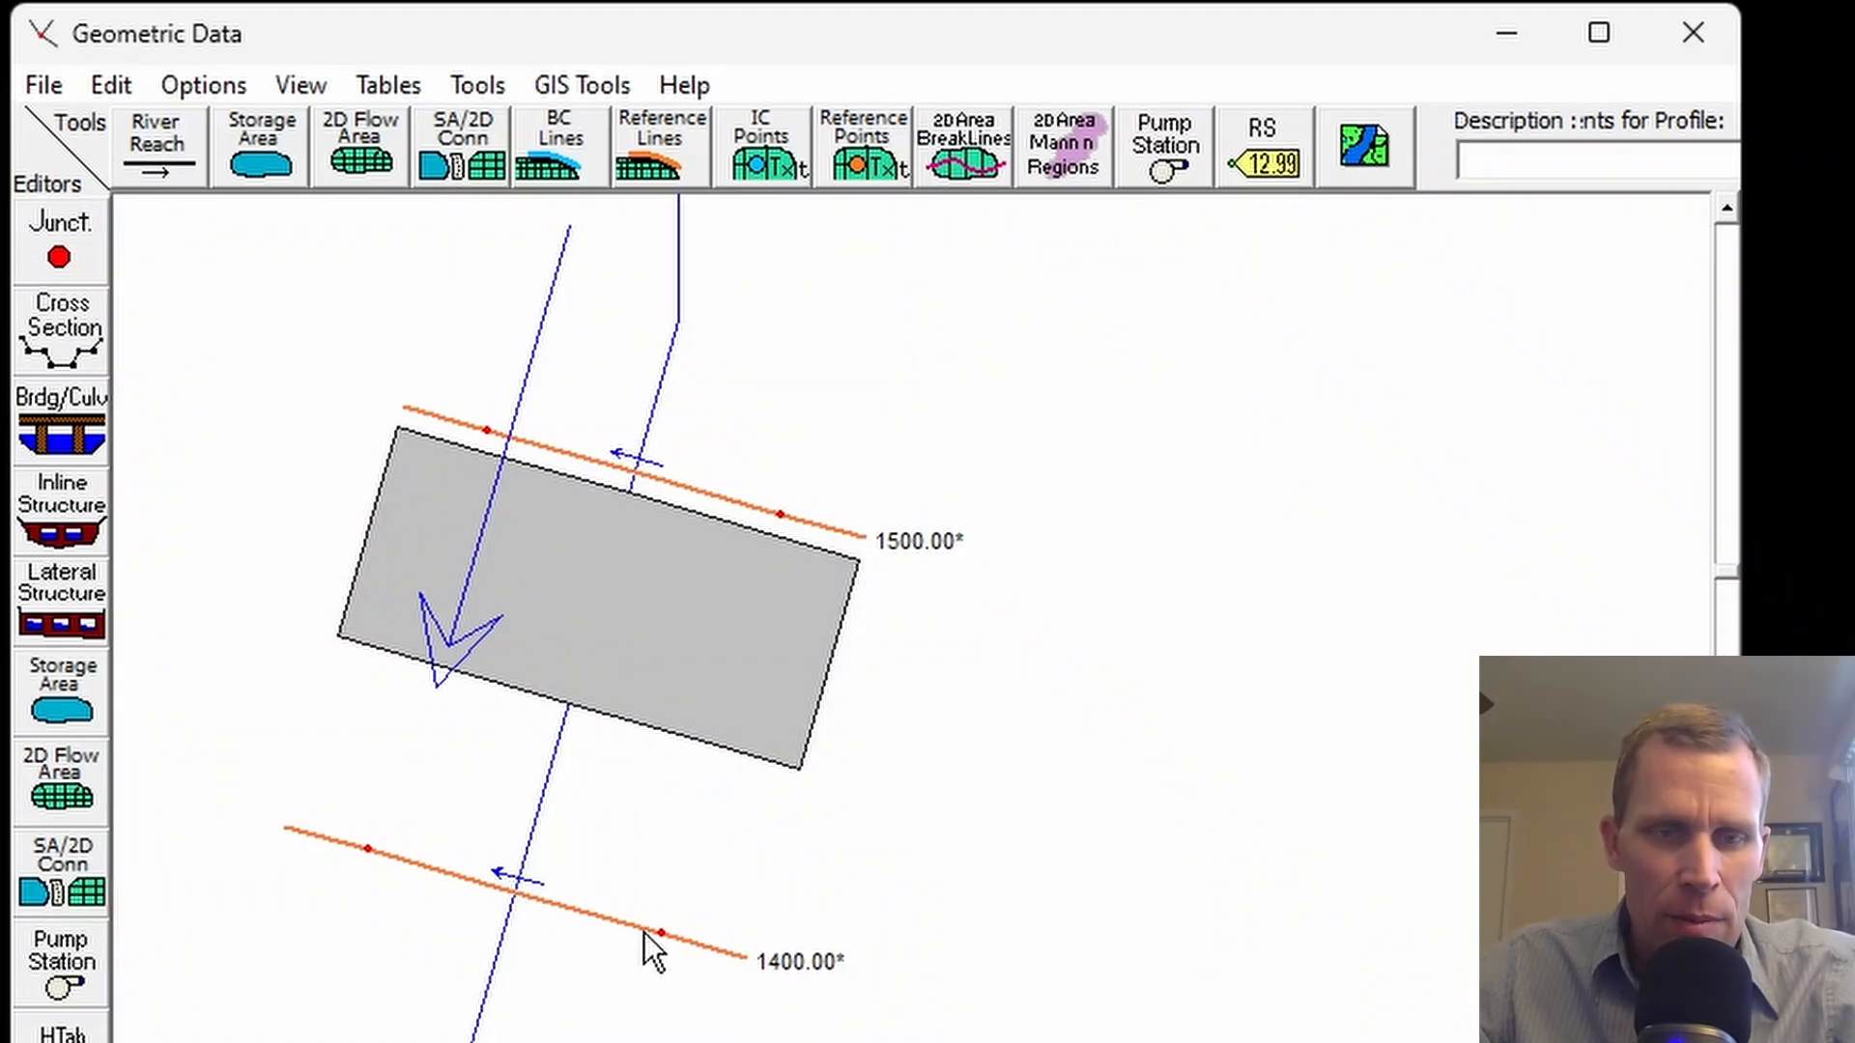
scroll(771, 792, "down", 3)
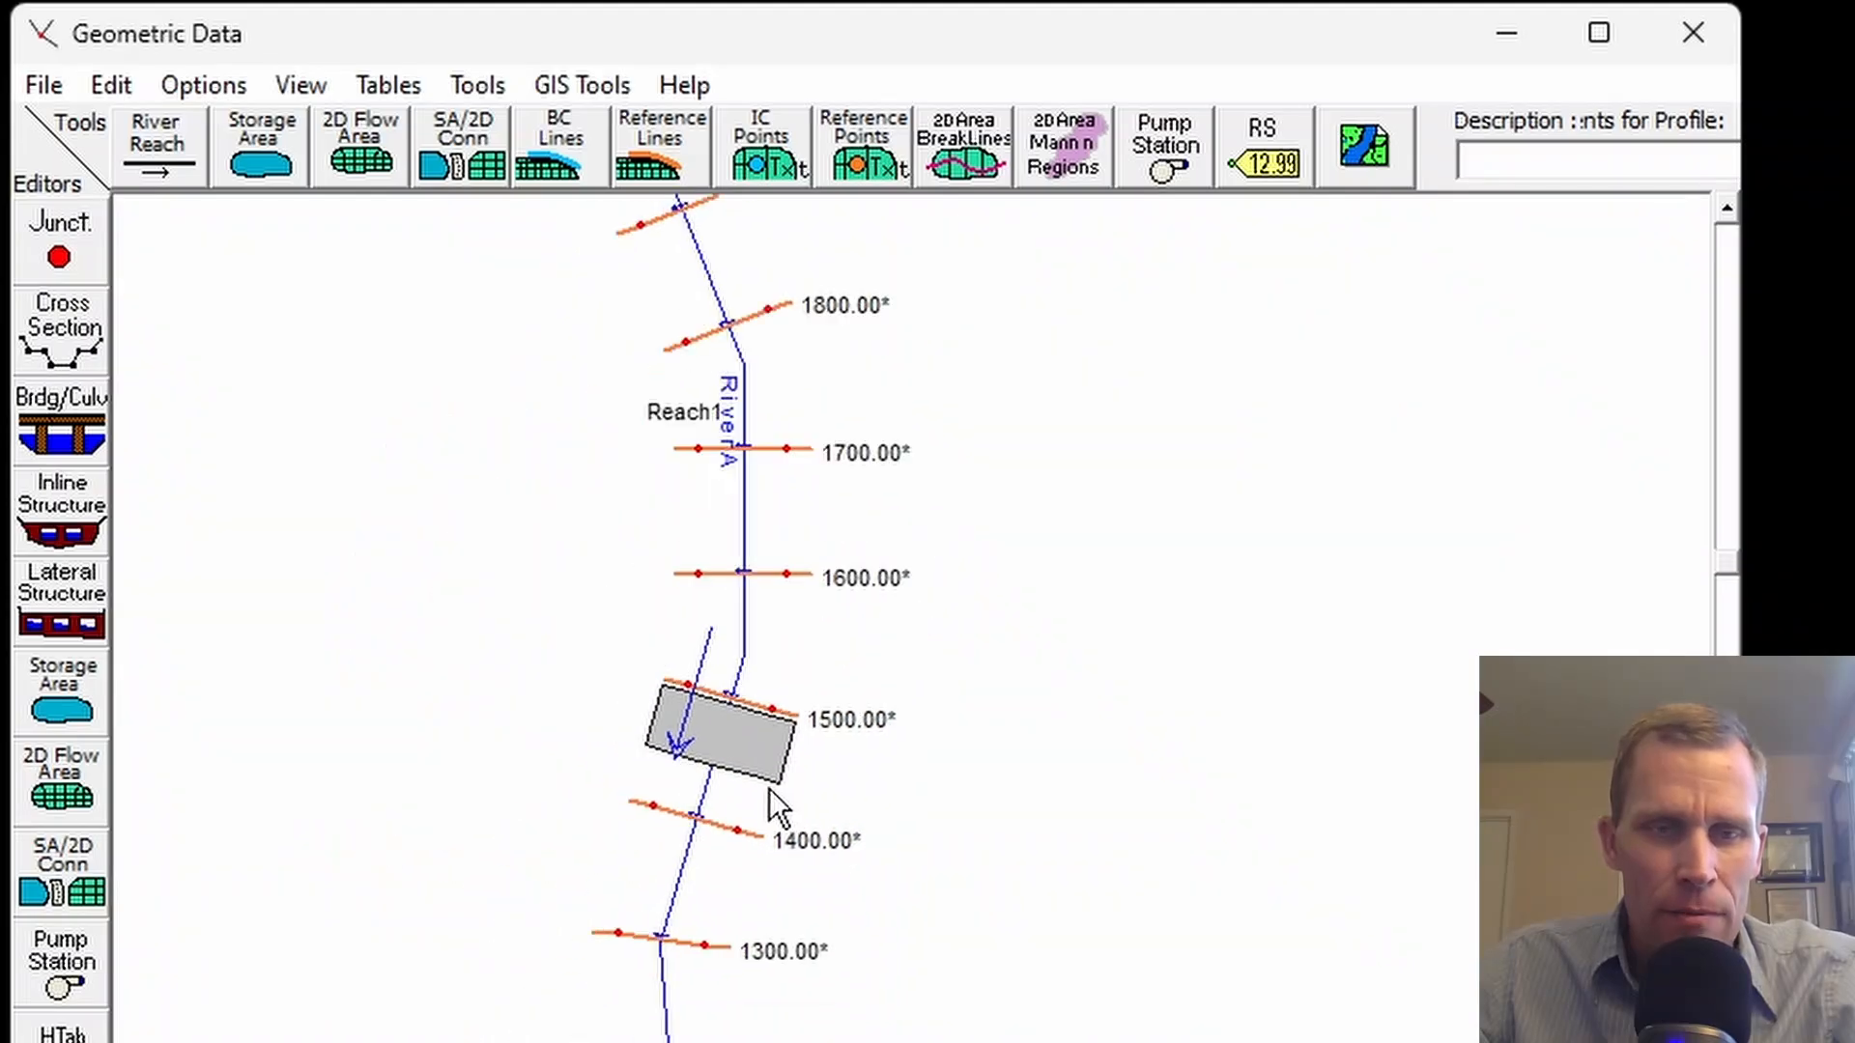
left_click_drag(993, 693, 810, 500)
scroll(792, 676, "down", 2)
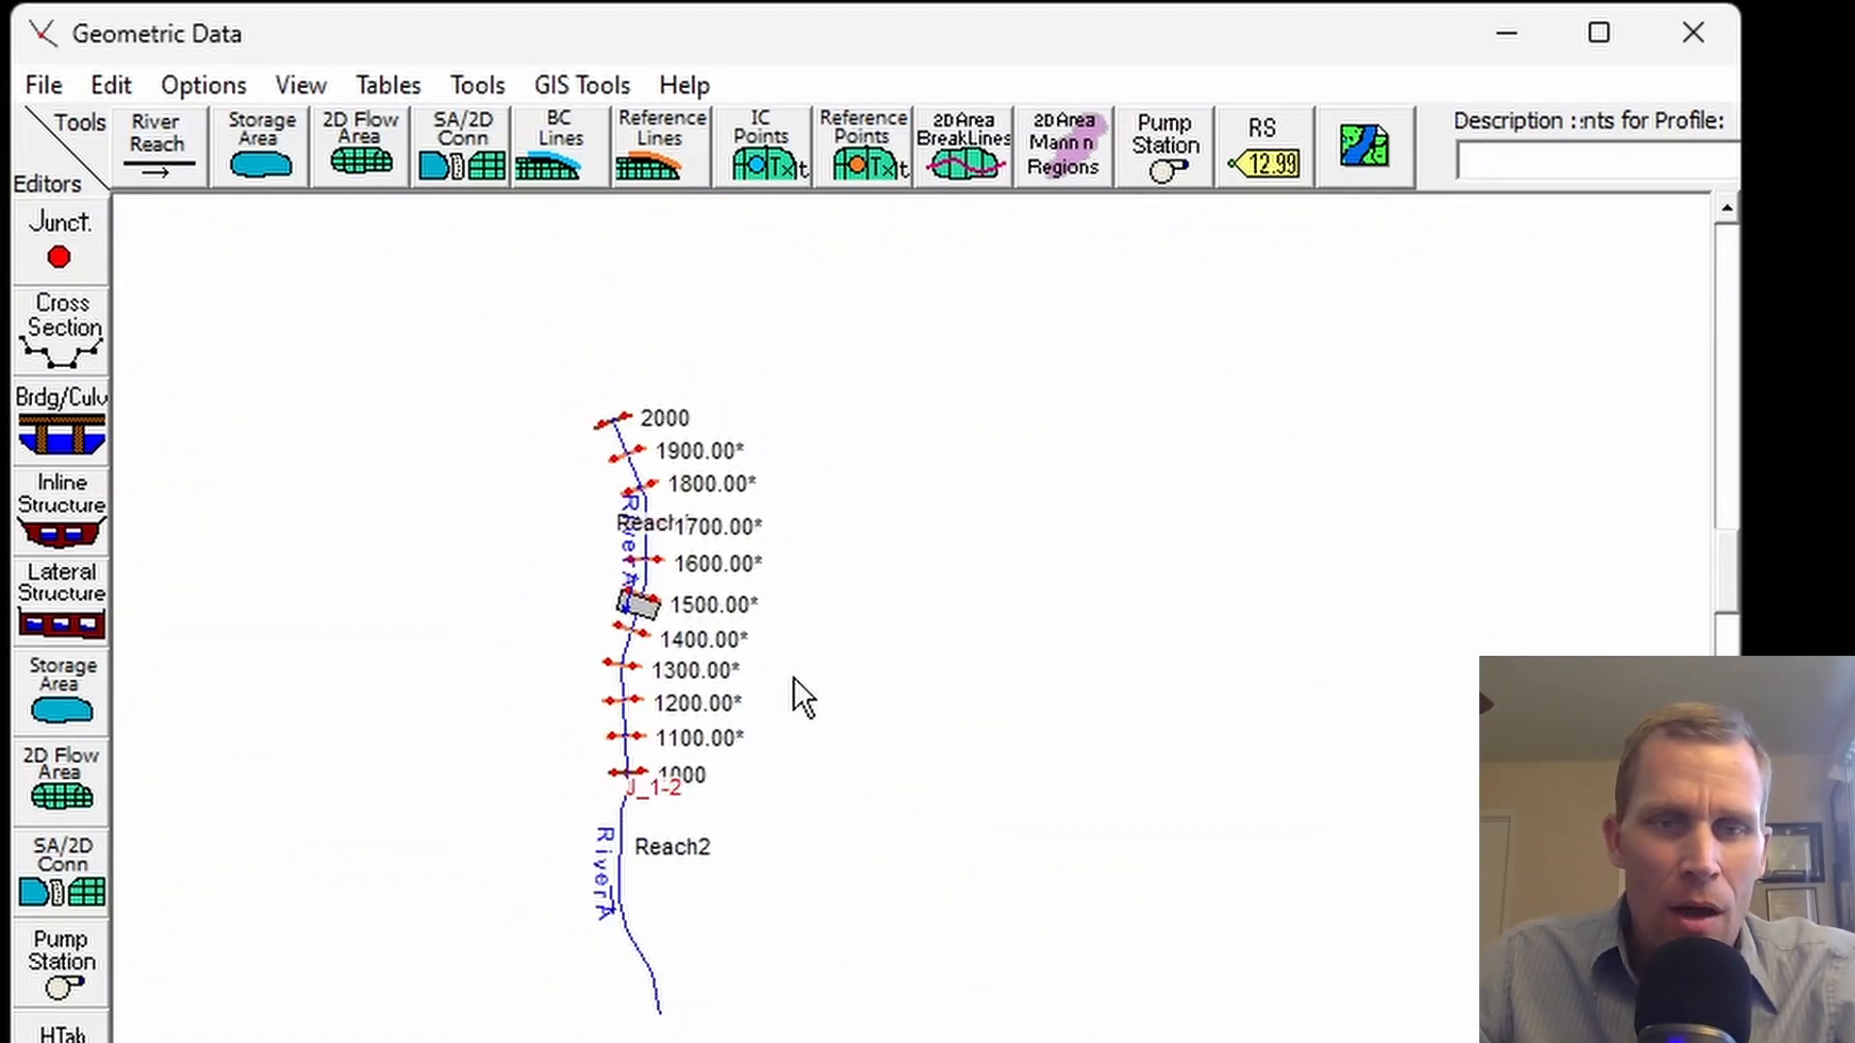
mouse_move(841, 663)
left_mouse_down()
mouse_move(727, 568)
mouse_move(738, 522)
left_mouse_up()
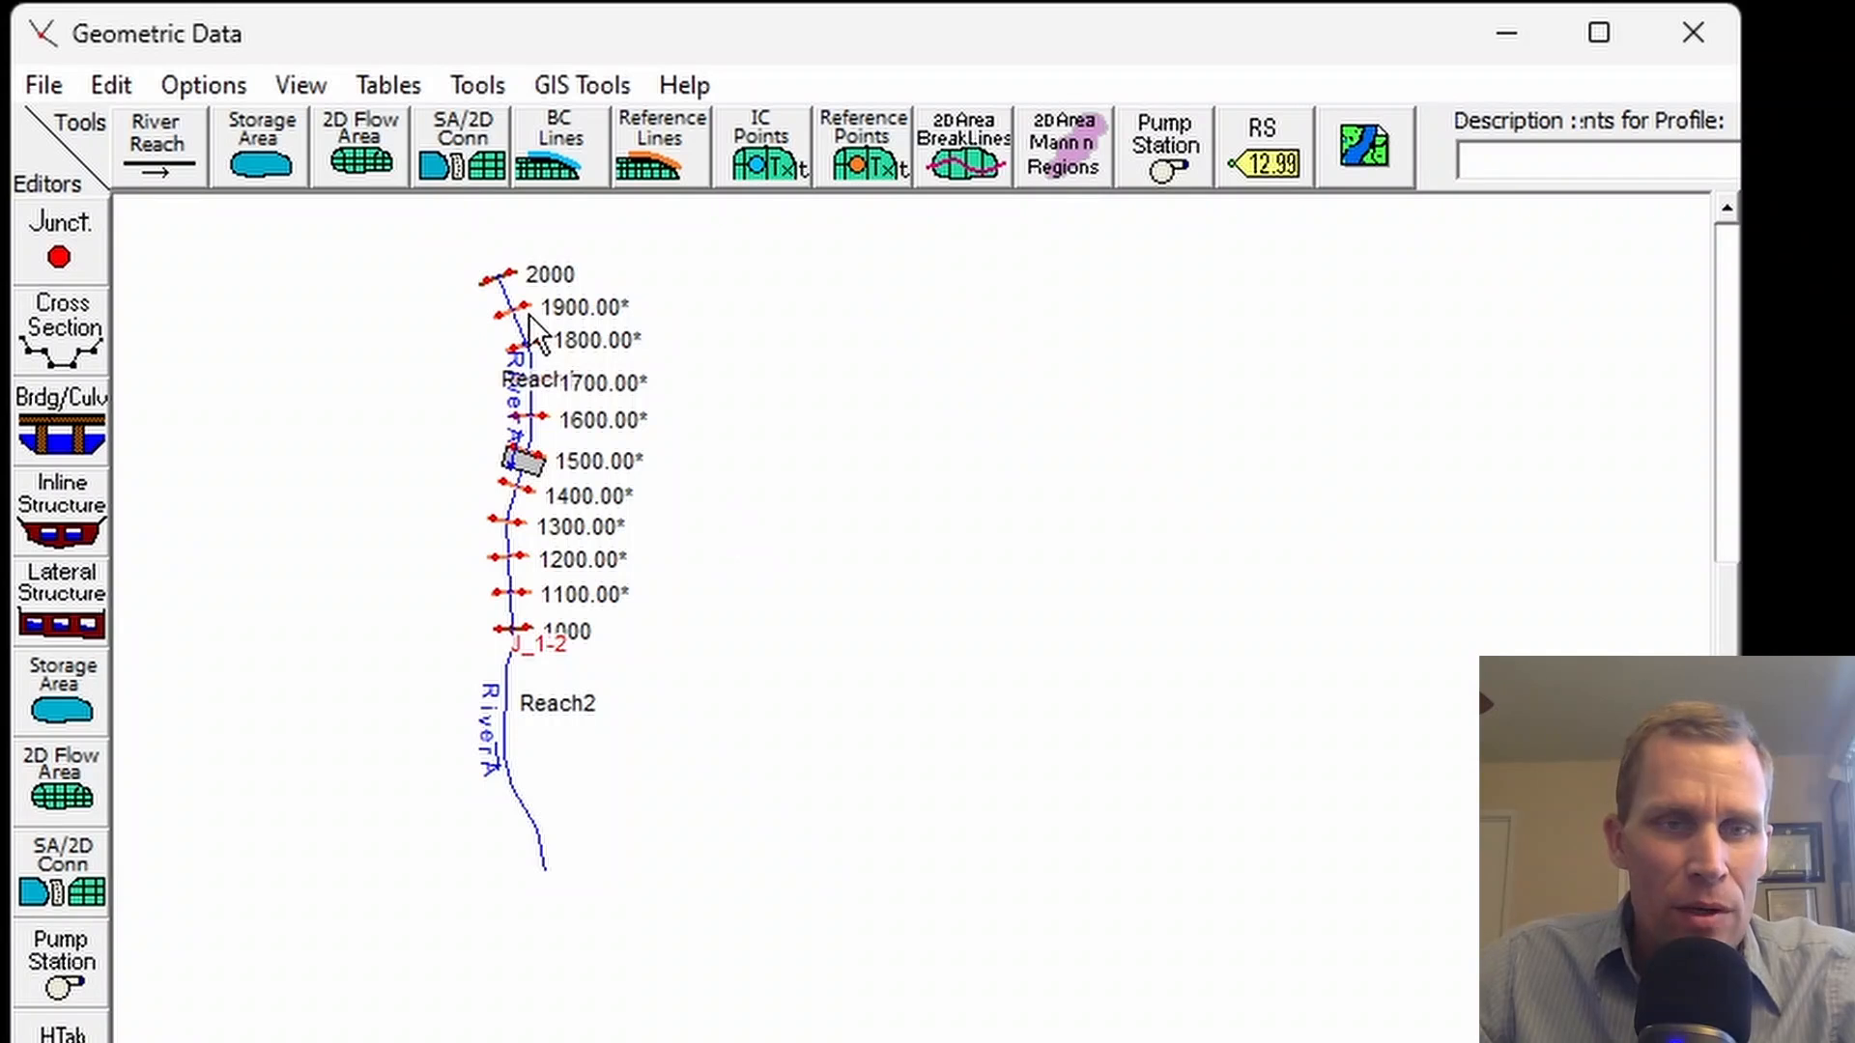
scroll(501, 643, "up", 3)
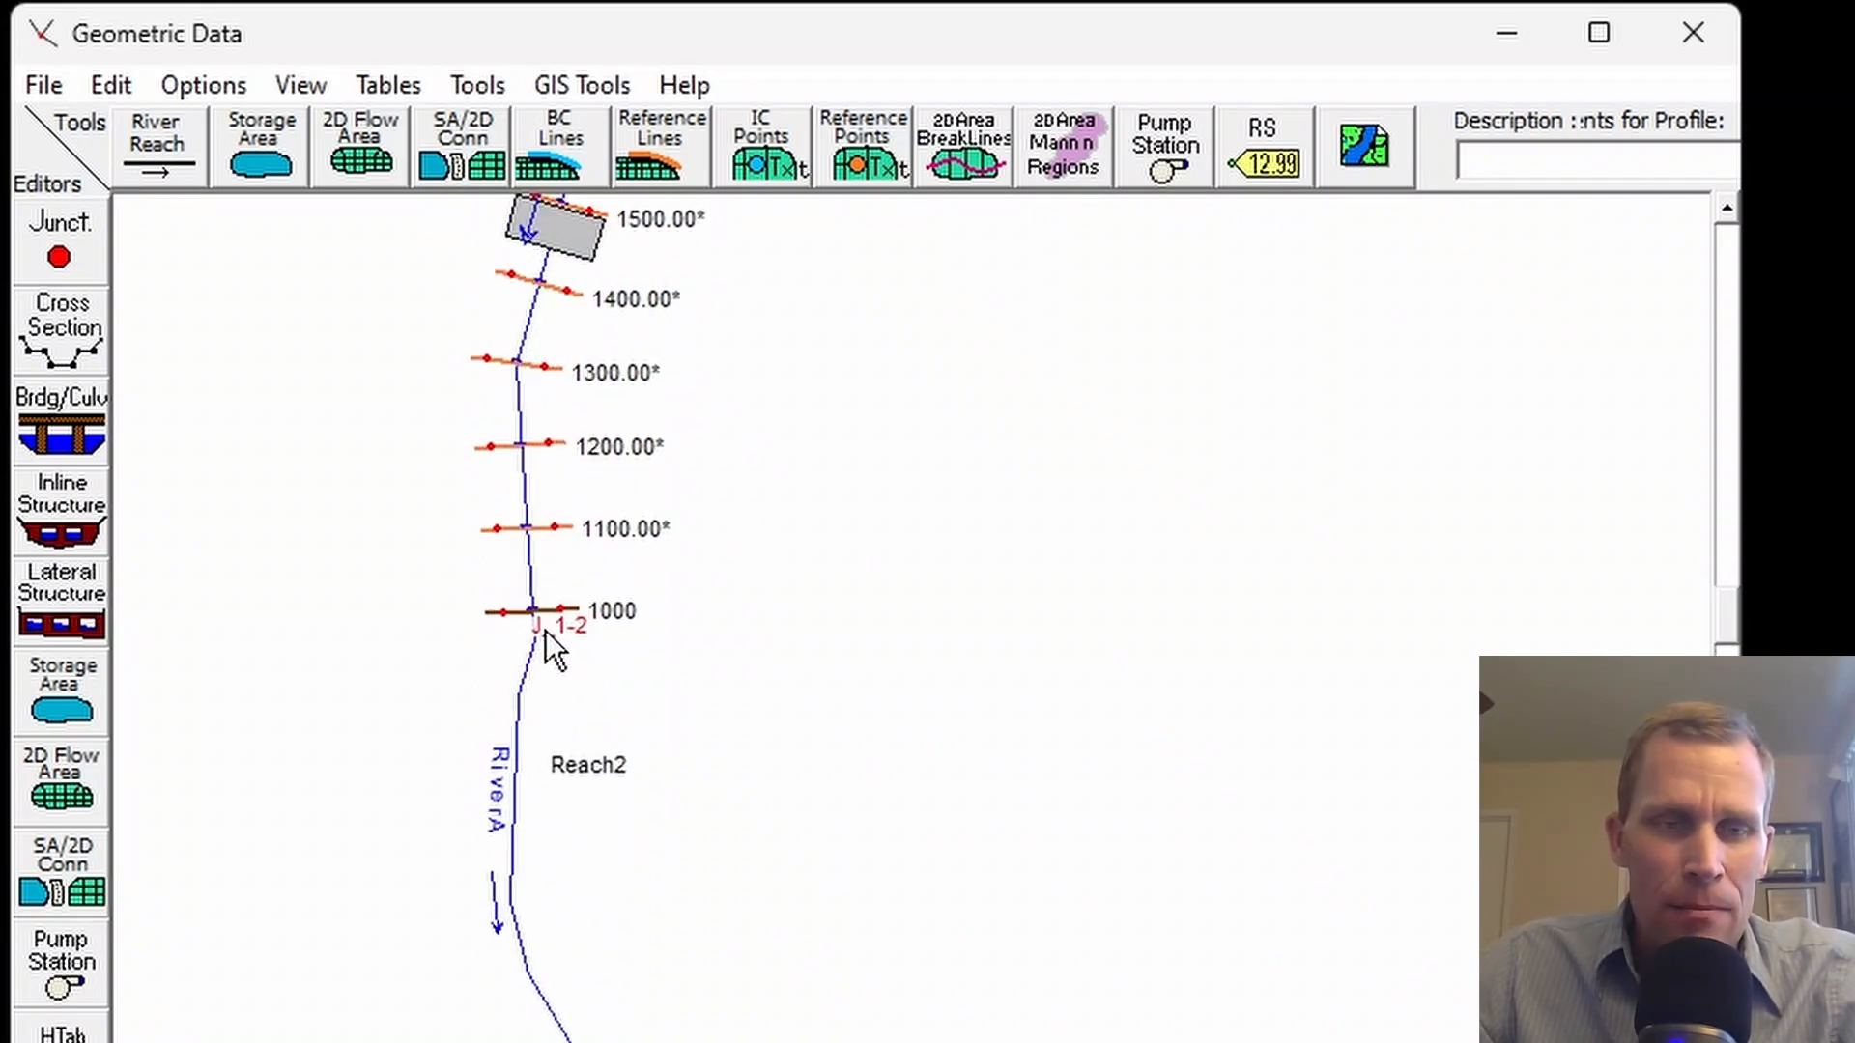
scroll(638, 607, "down", 2)
left_click_drag(759, 468, 707, 669)
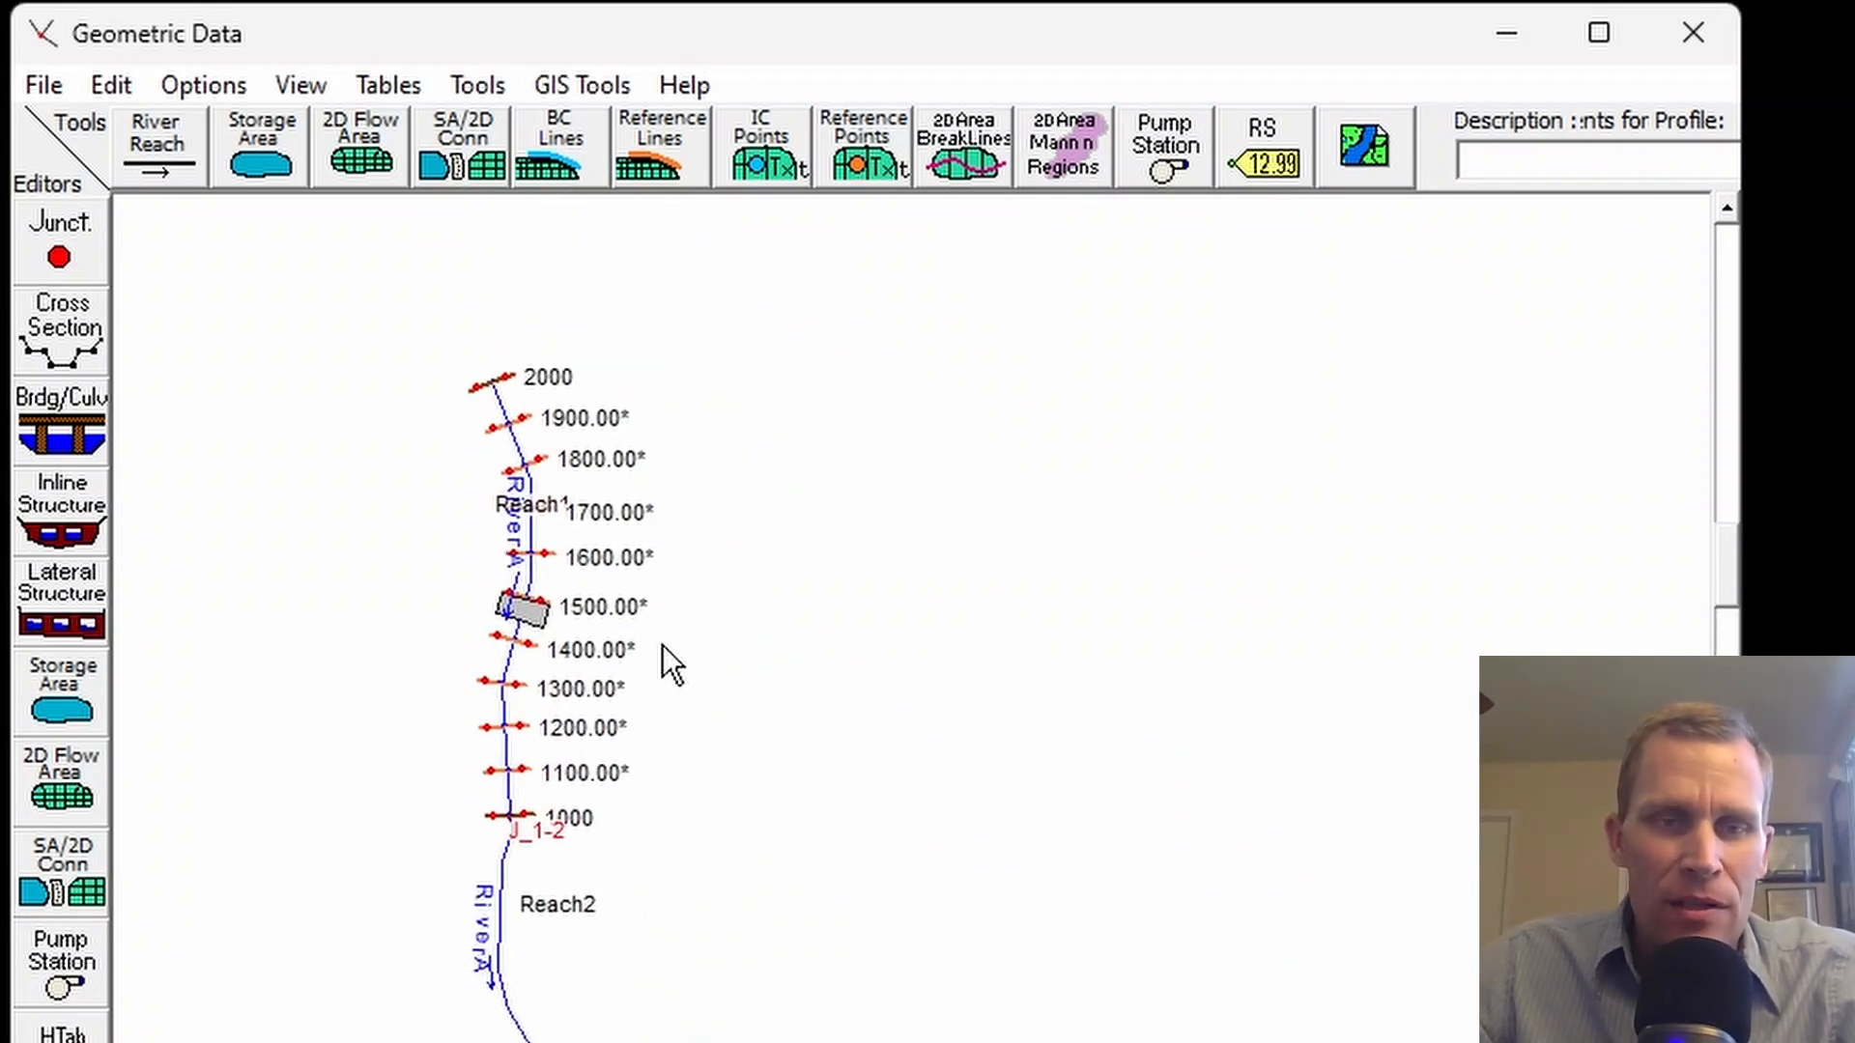
scroll(662, 646, "up", 1)
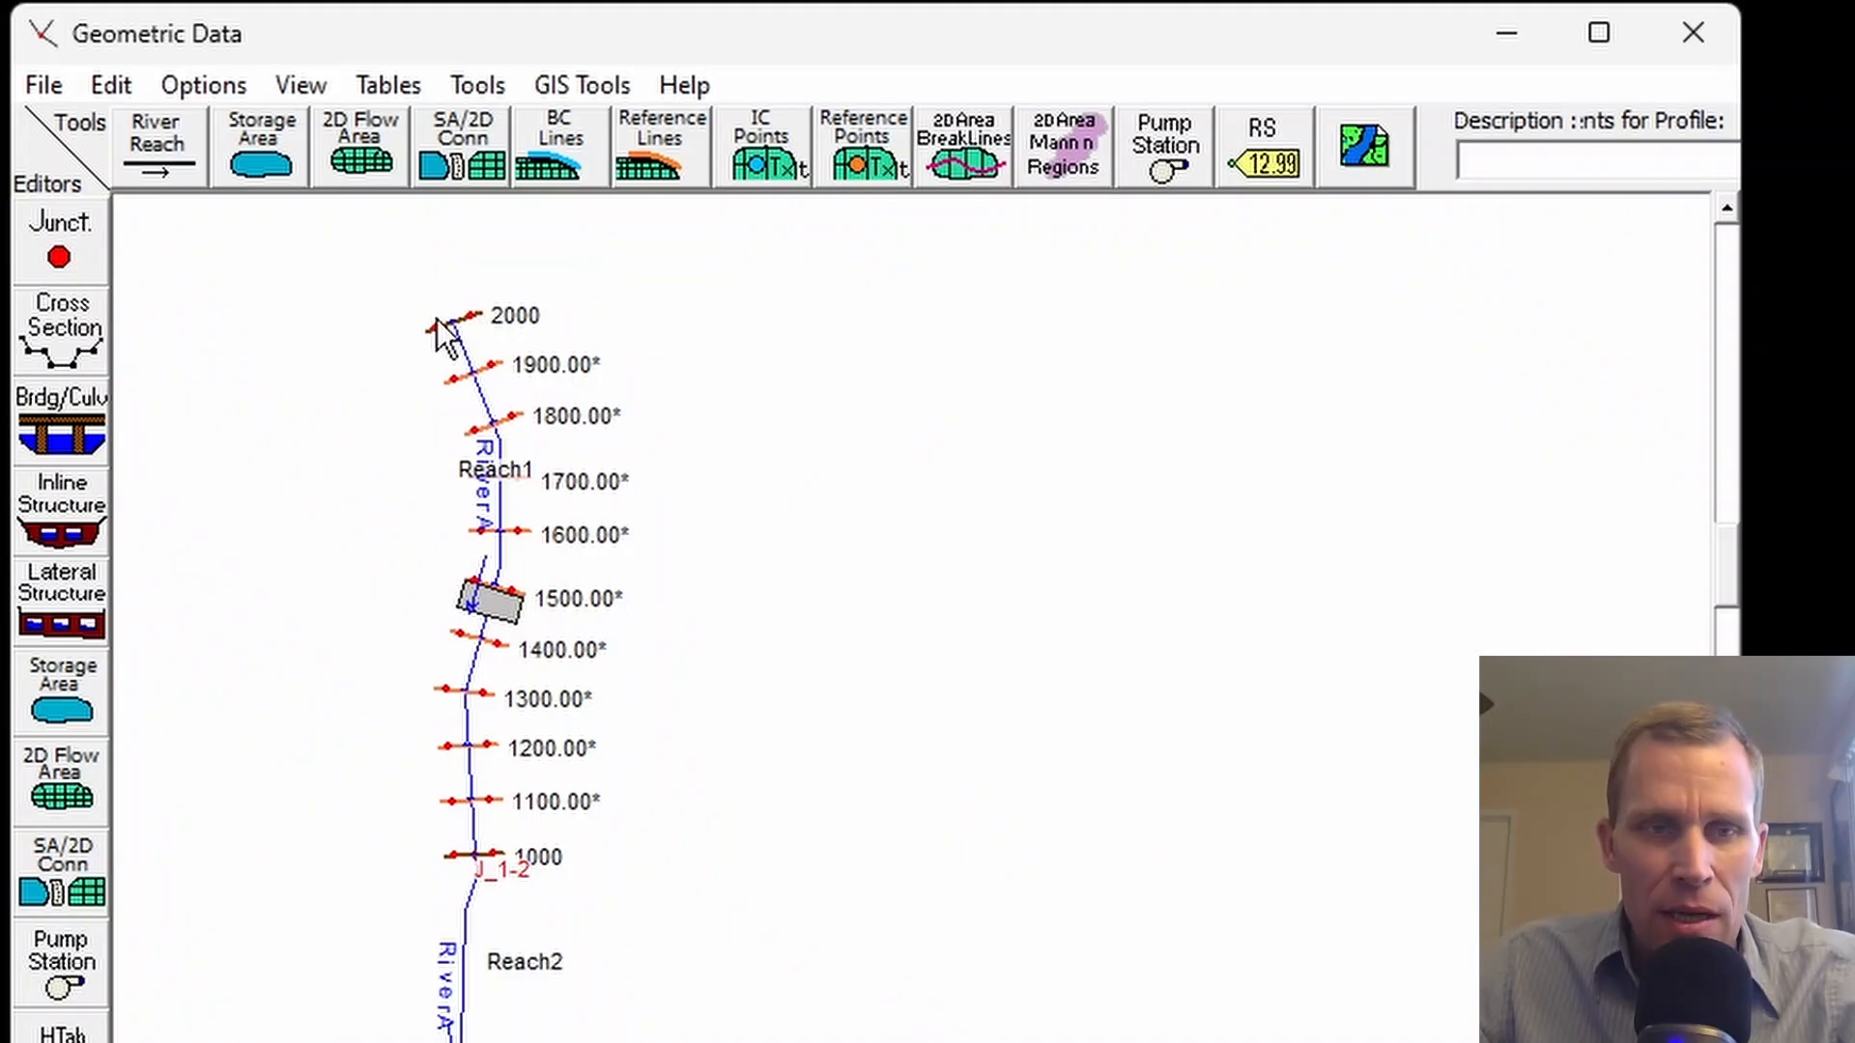